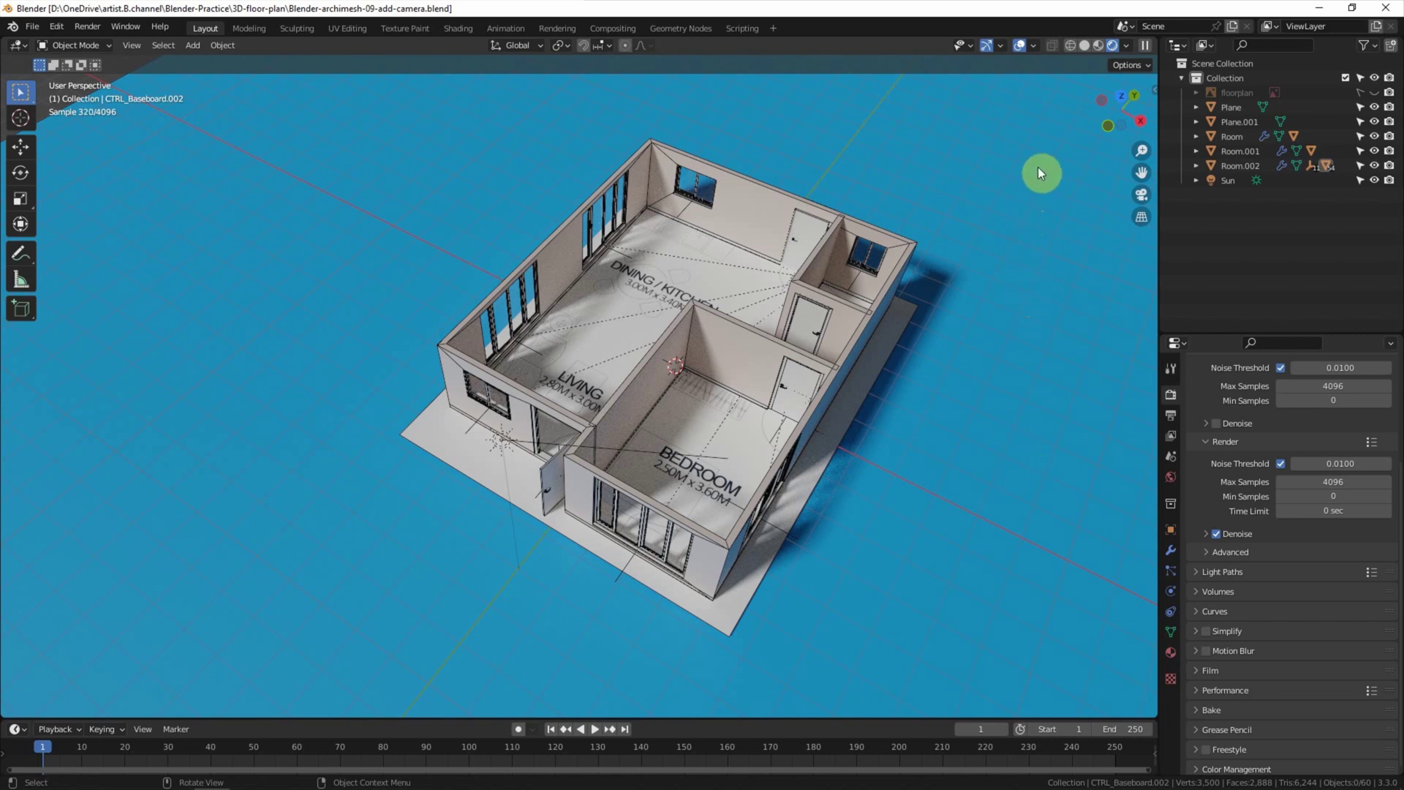
# Switch the viewport to Material Preview shading and add a camera to the scene
pyautogui.click(1097, 47)
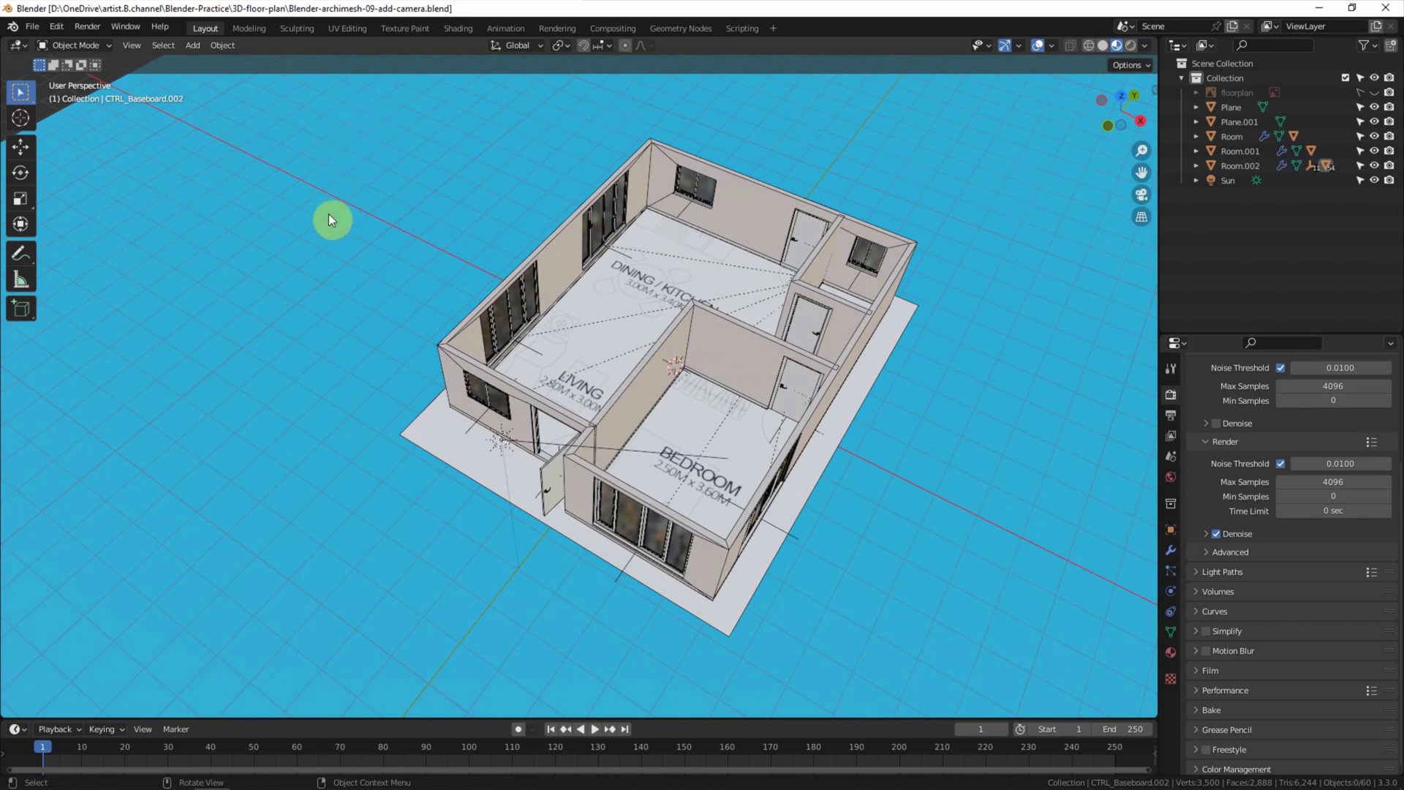
pyautogui.hotkey('shift', 'a')
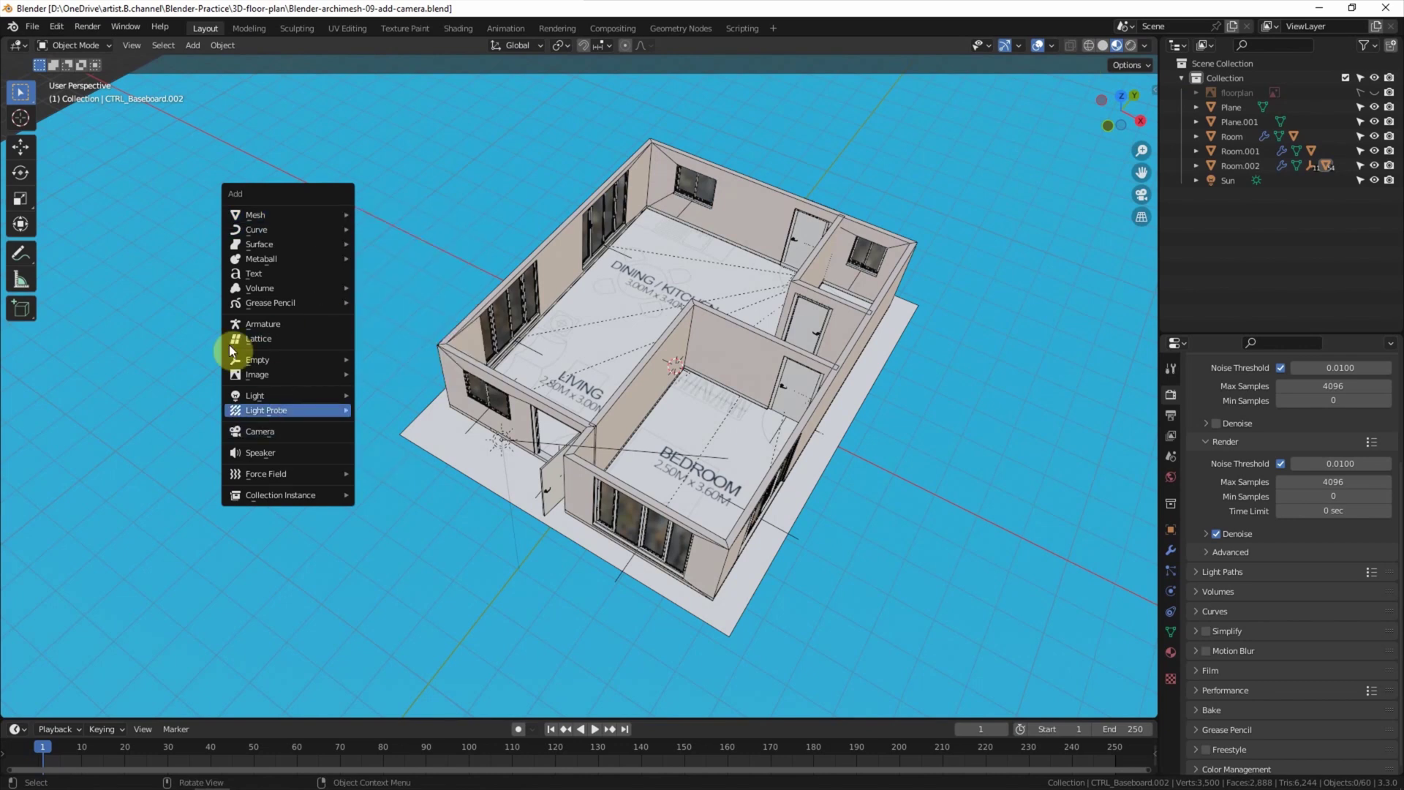
pyautogui.click(191, 47)
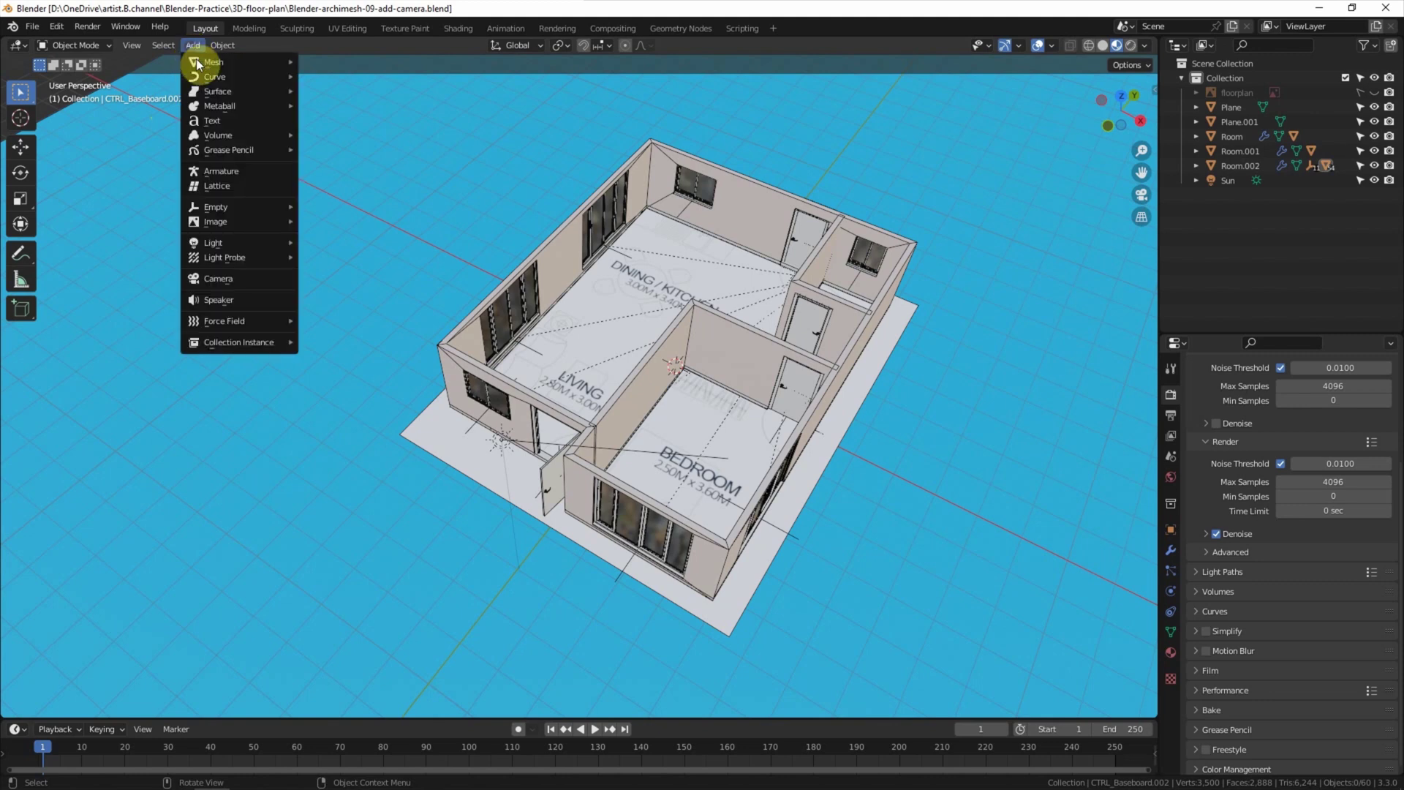
pyautogui.click(223, 283)
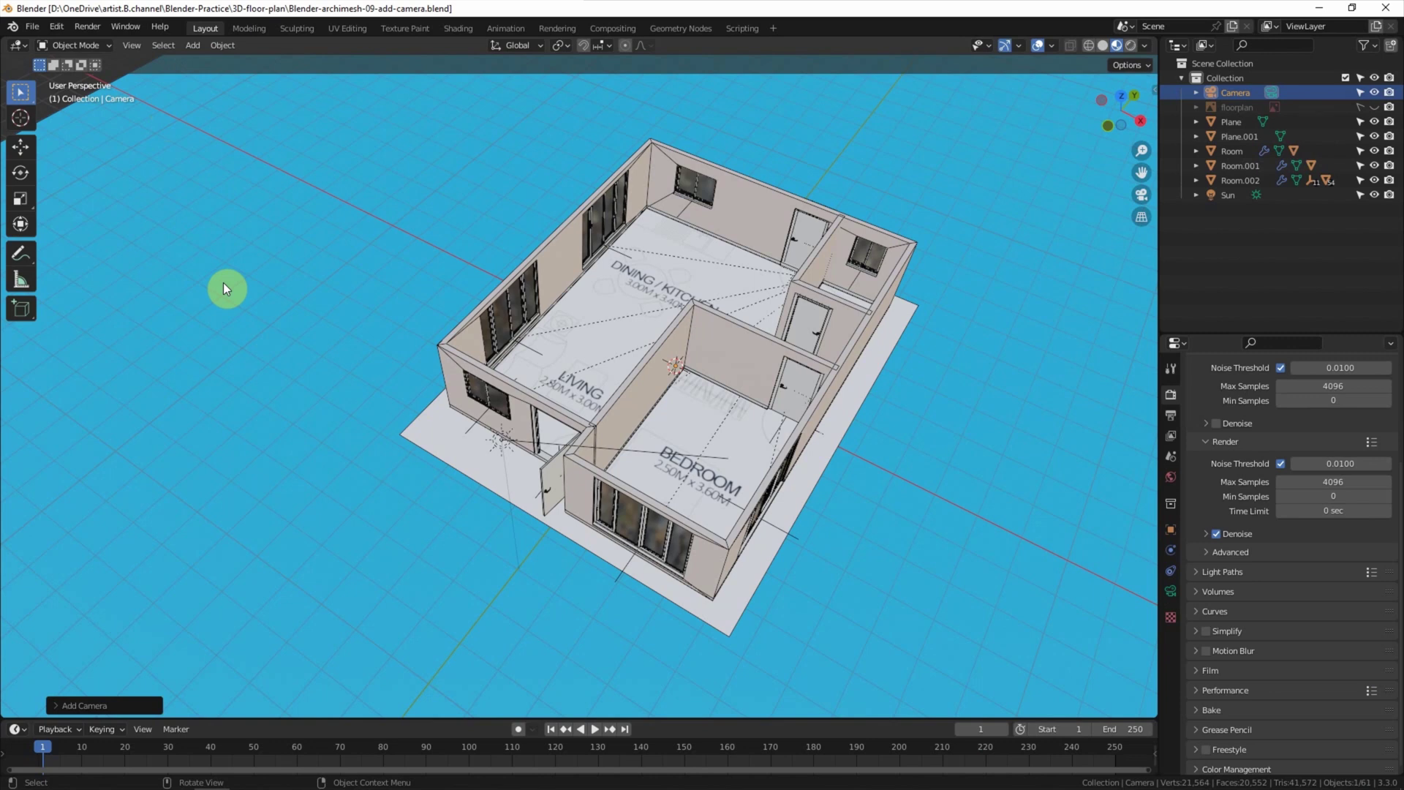
# Try moving the camera freely from the scene origin into the dining area and undo the moves
pyautogui.click(25, 149)
pyautogui.moveTo(683, 327); pyautogui.dragTo(752, 291)
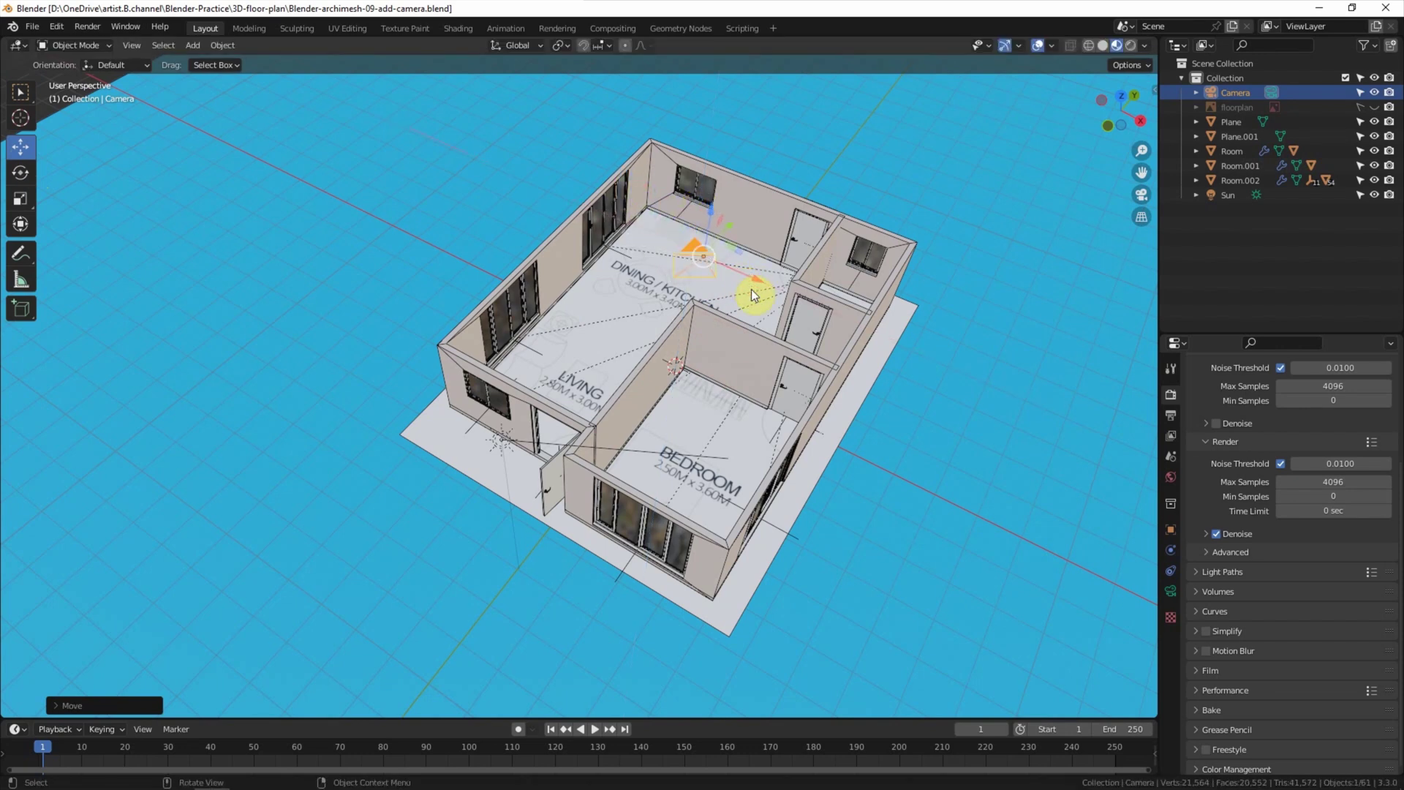
pyautogui.press('g')
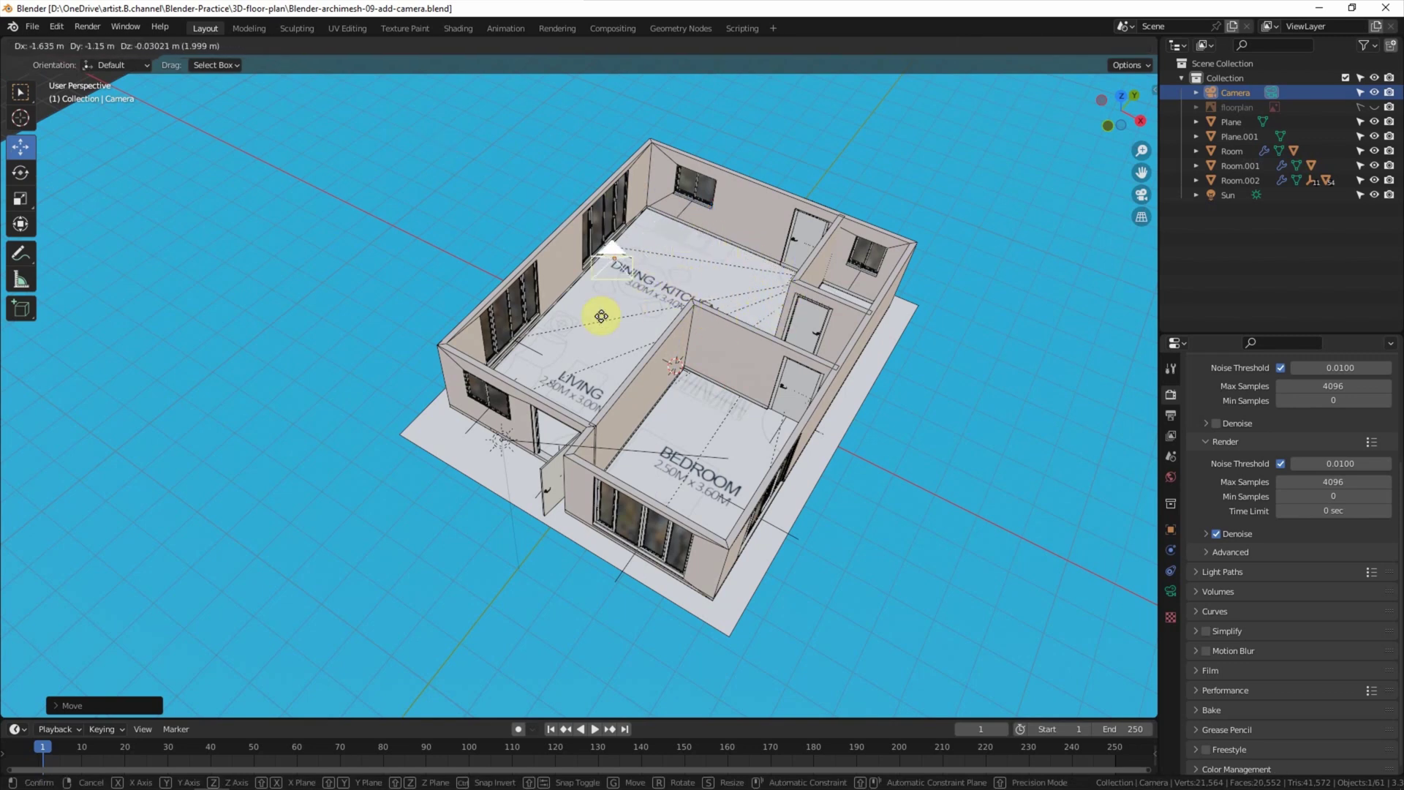
pyautogui.click(766, 294)
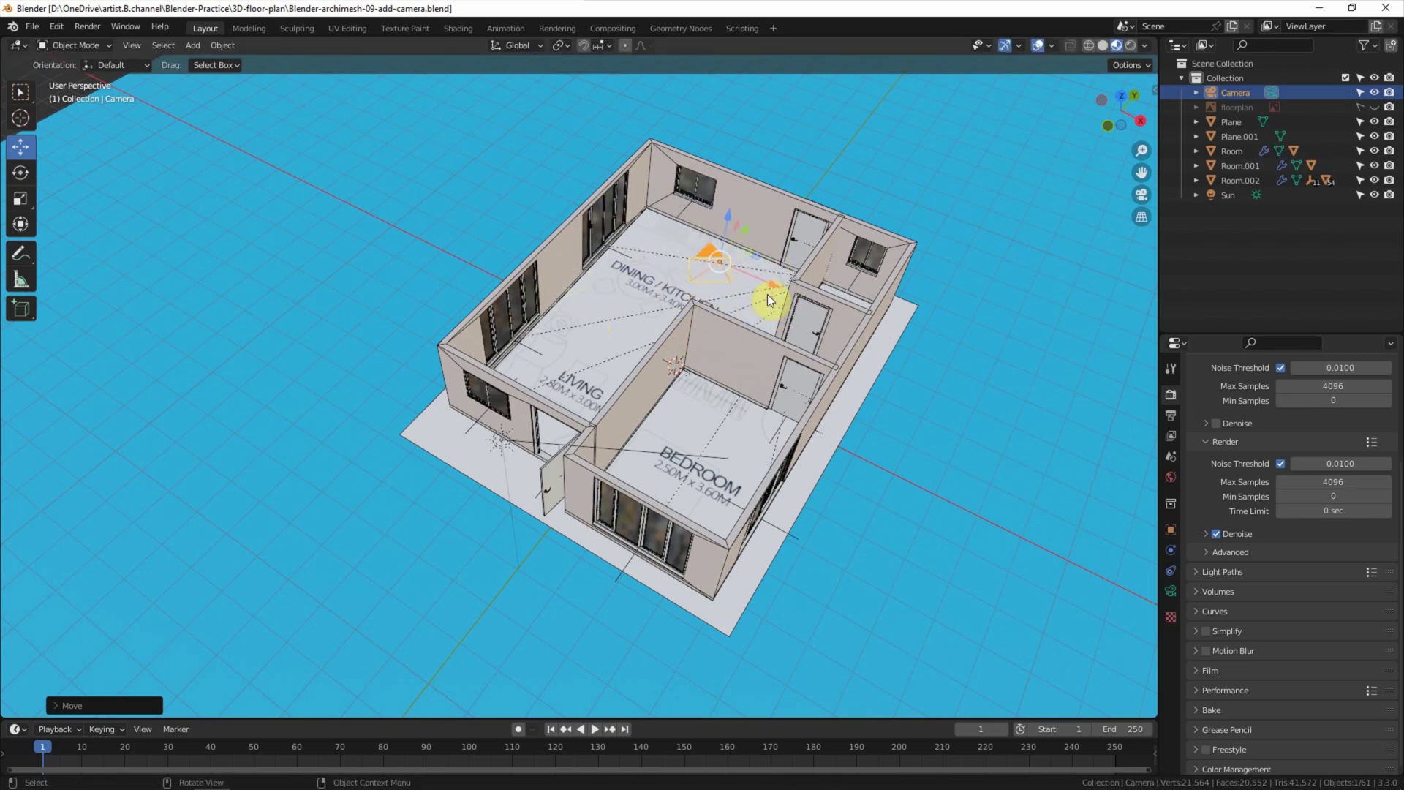
pyautogui.hotkey('ctrl', 'z')
pyautogui.hotkey('ctrl', 'z')
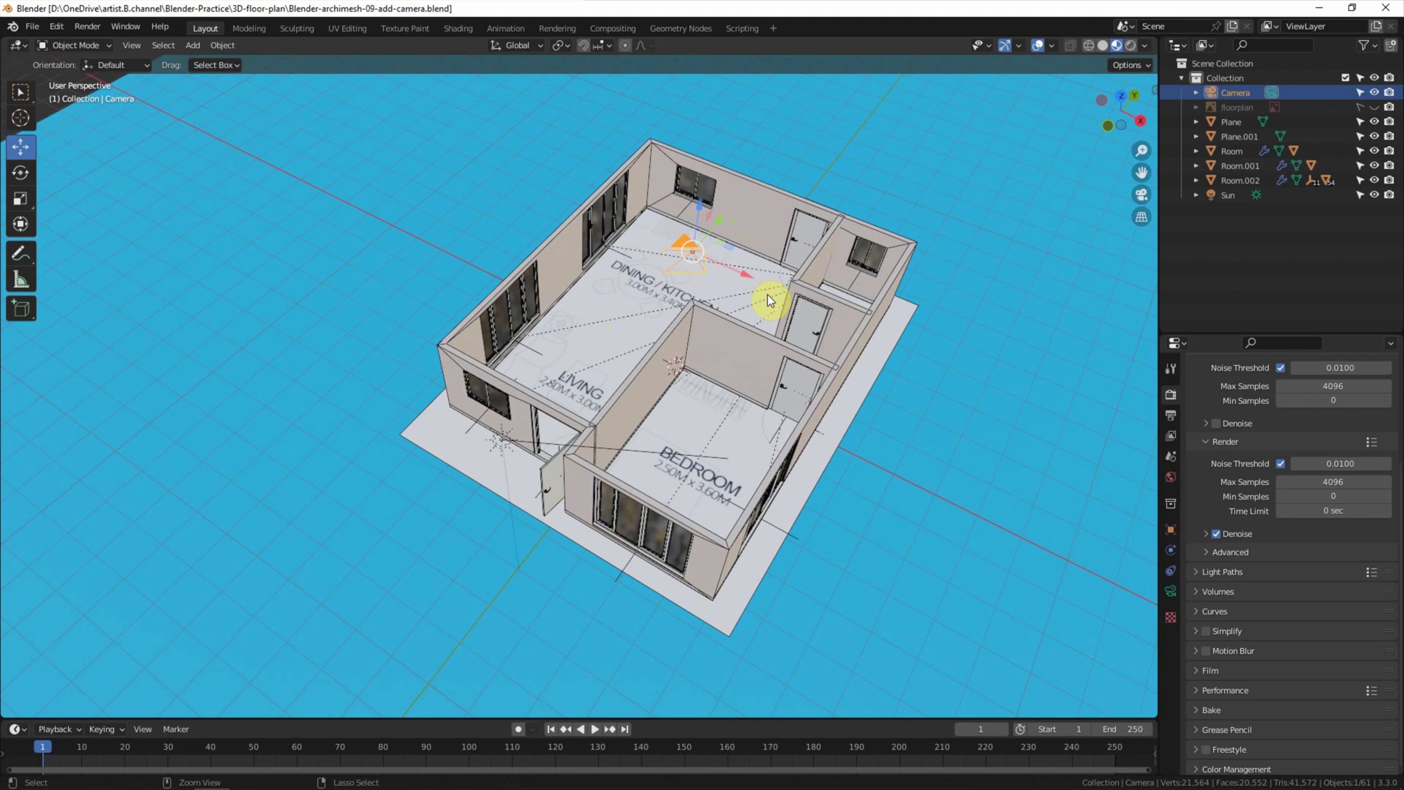
pyautogui.hotkey('ctrl', 'z')
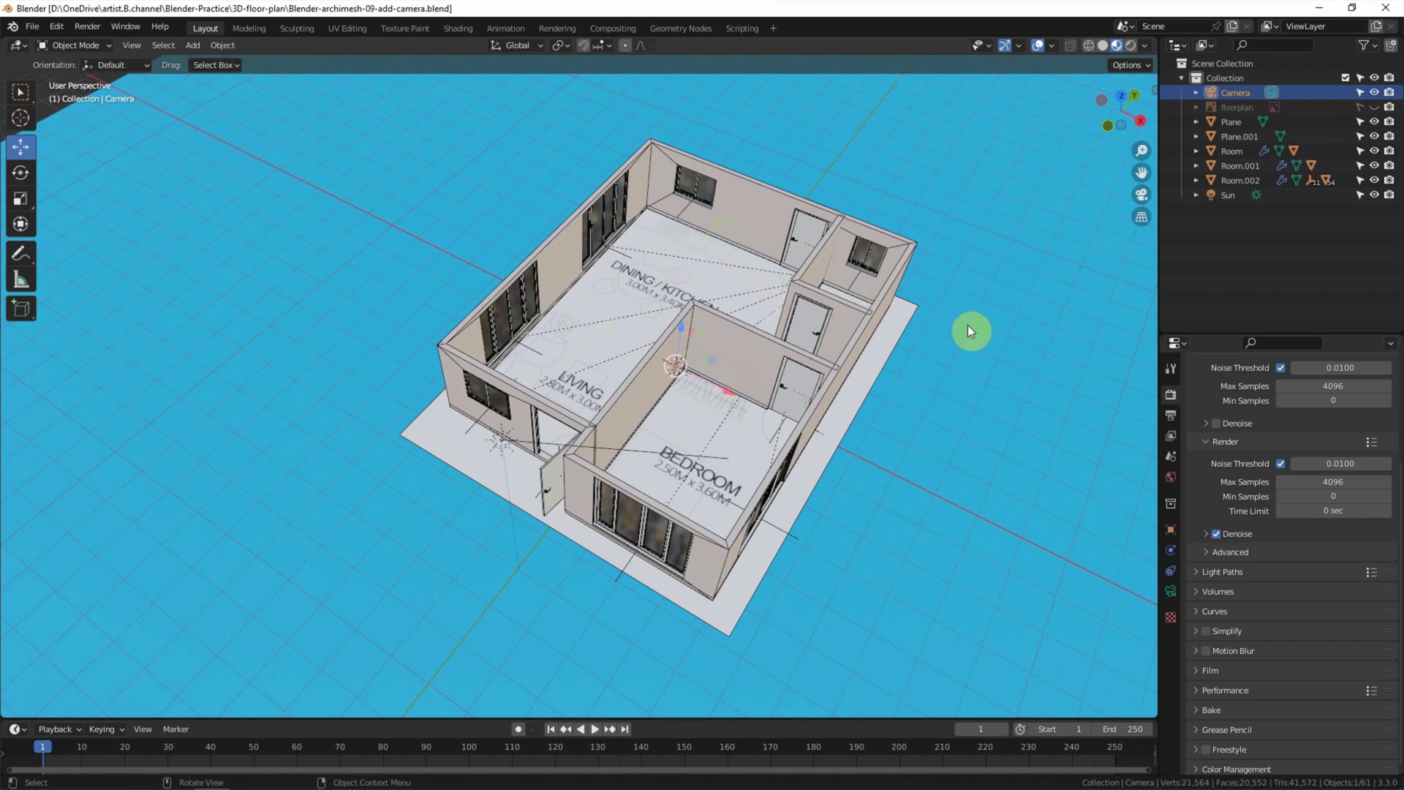
pyautogui.press('w')
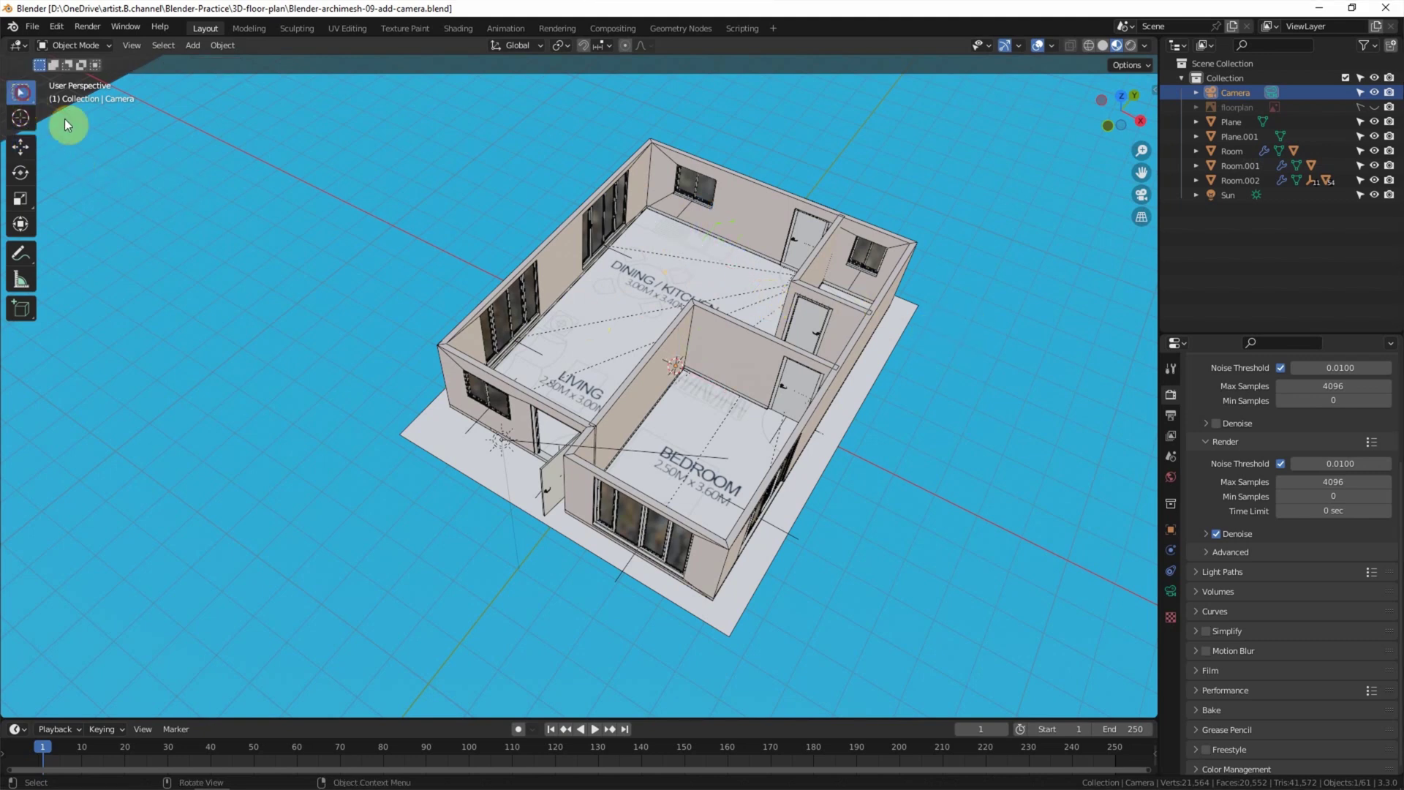
# Hide the Plane and Plane.001 objects in the viewport so only the rooms remain
pyautogui.click(194, 212)
pyautogui.click(696, 155)
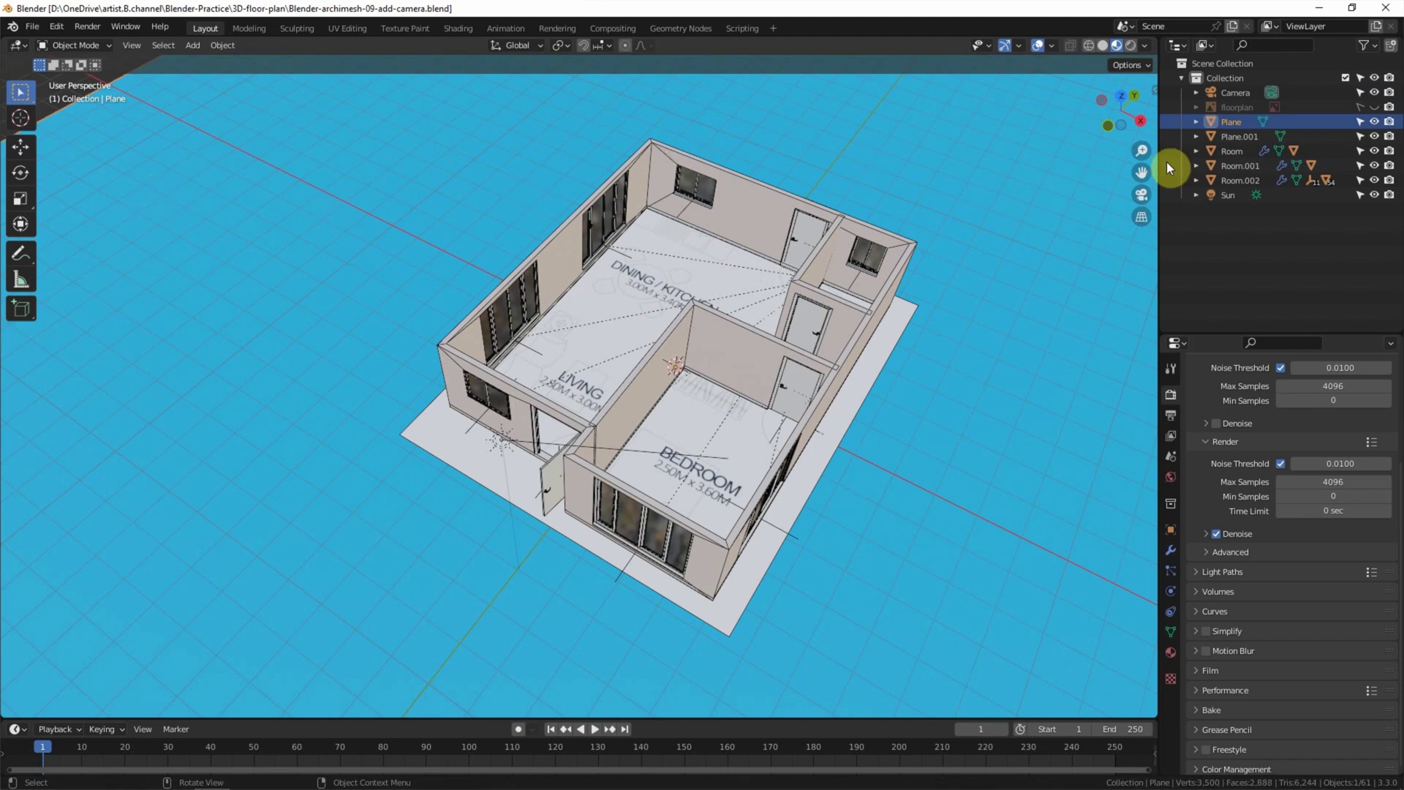
pyautogui.click(1374, 121)
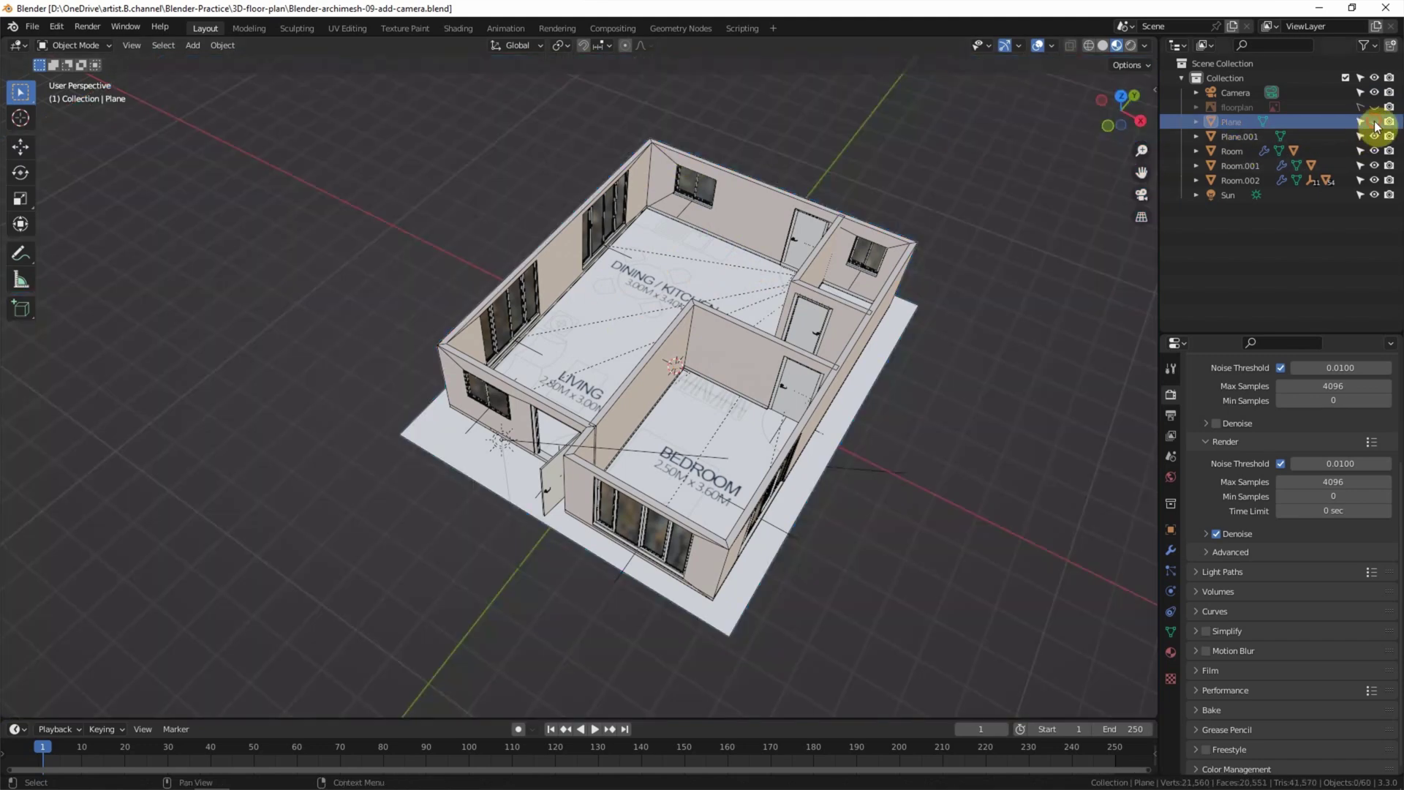
pyautogui.click(1374, 136)
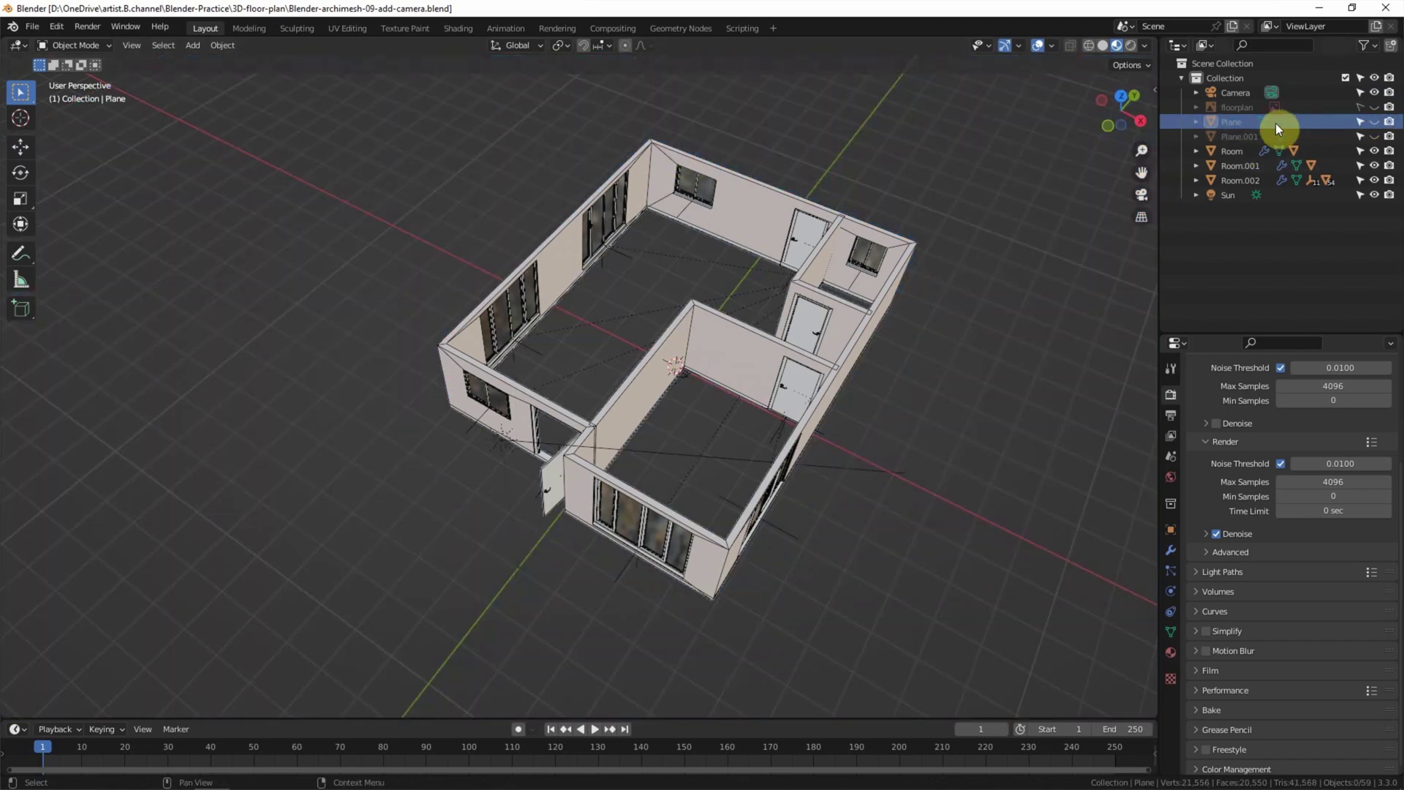
# Switch to the top view and add a Bezier curve at the scene origin
pyautogui.click(1121, 99)
pyautogui.keyDown('shift'); pyautogui.moveTo(924, 256); pyautogui.dragTo(881, 313, button='middle'); pyautogui.keyUp('shift')
pyautogui.scroll(-2, 876, 309)
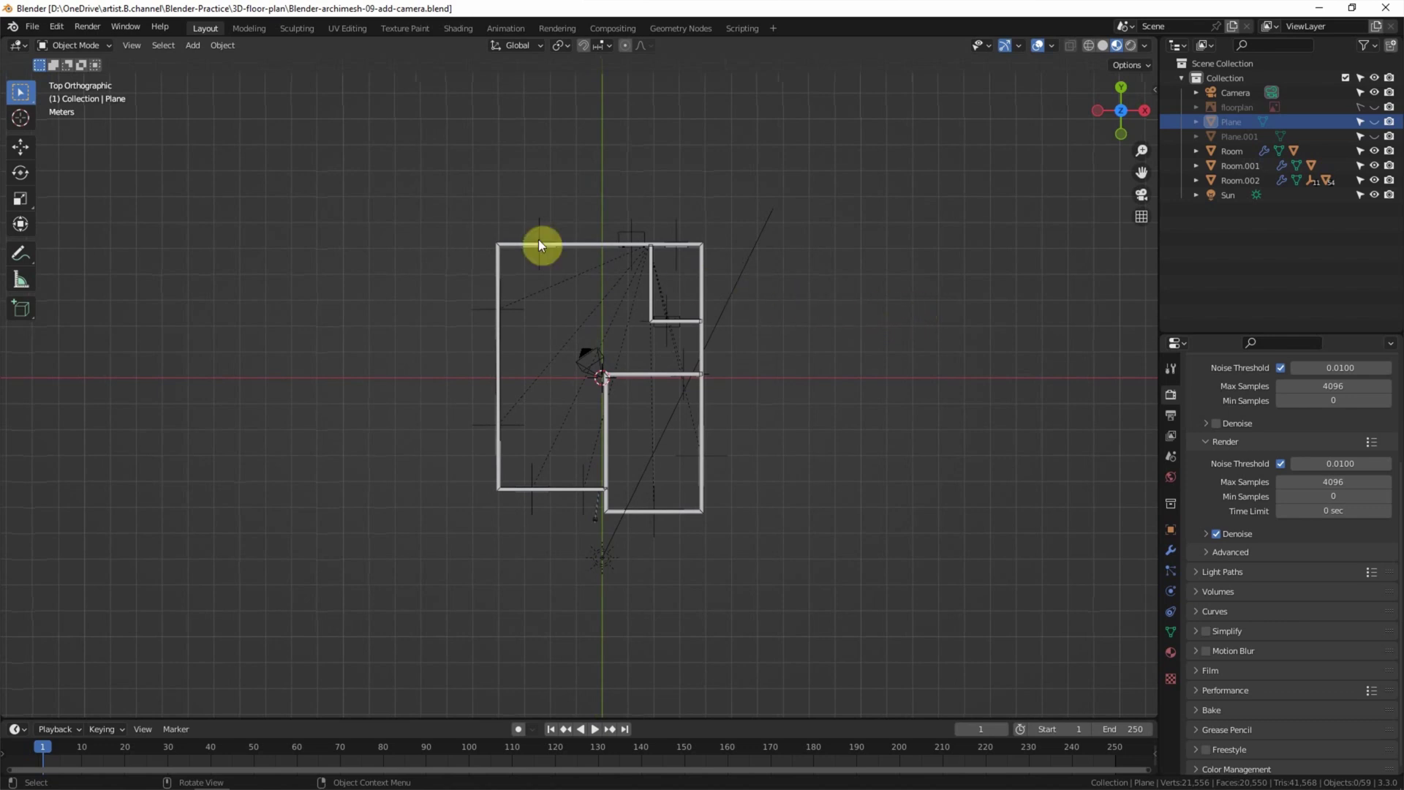
pyautogui.click(191, 46)
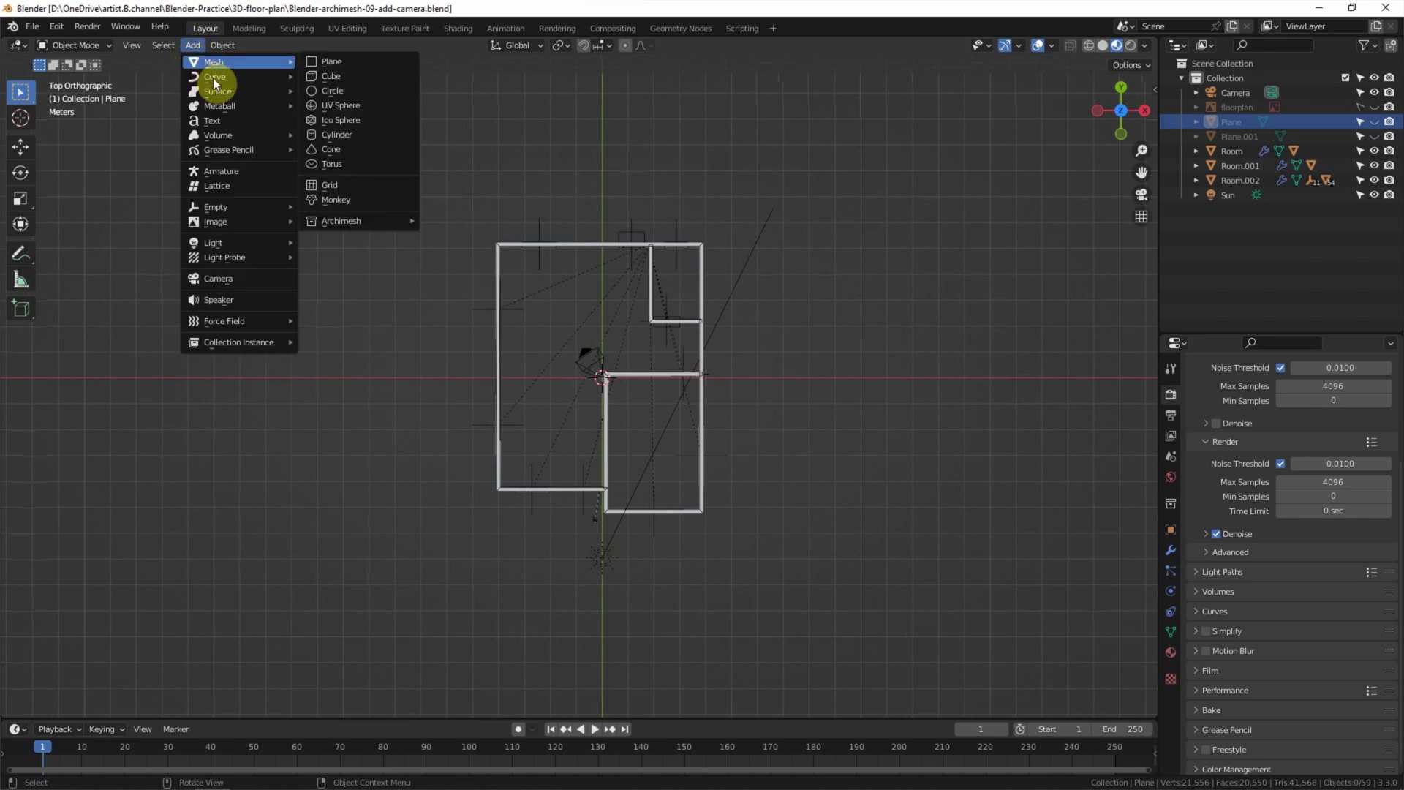
pyautogui.moveTo(235, 77)
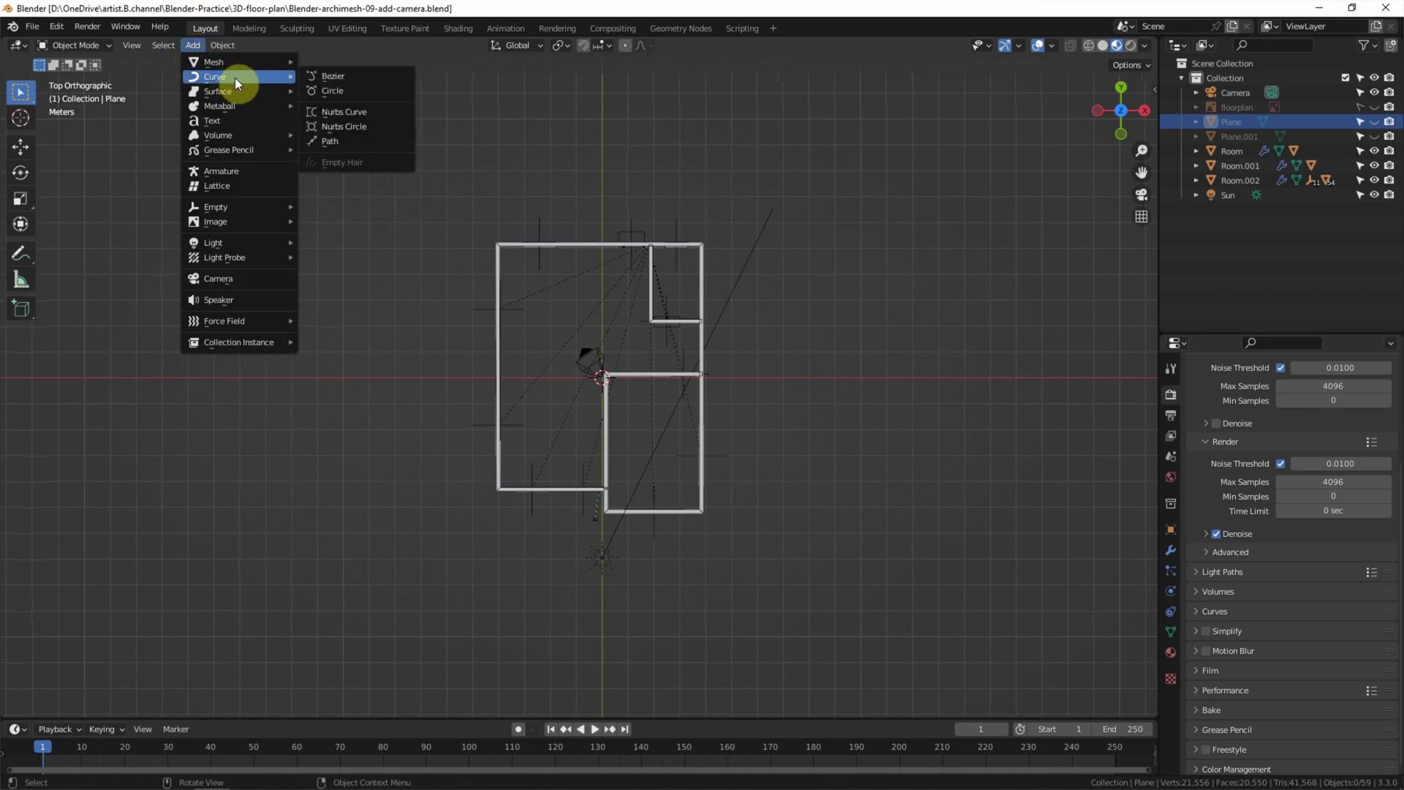
pyautogui.click(335, 78)
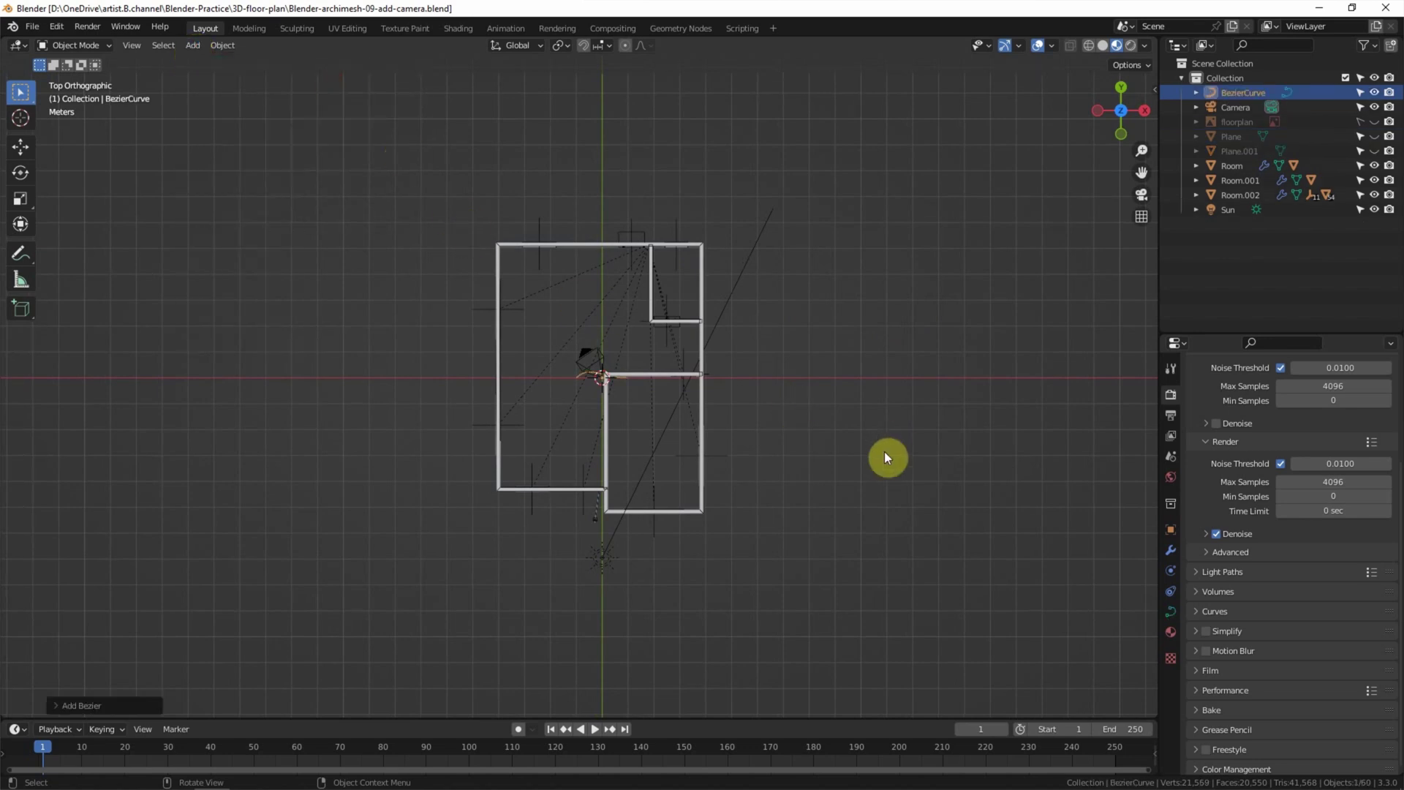
# Enter Edit Mode and move the whole Bezier curve about 1 m in X and -10 m in Y, below the house plan
pyautogui.click(101, 46)
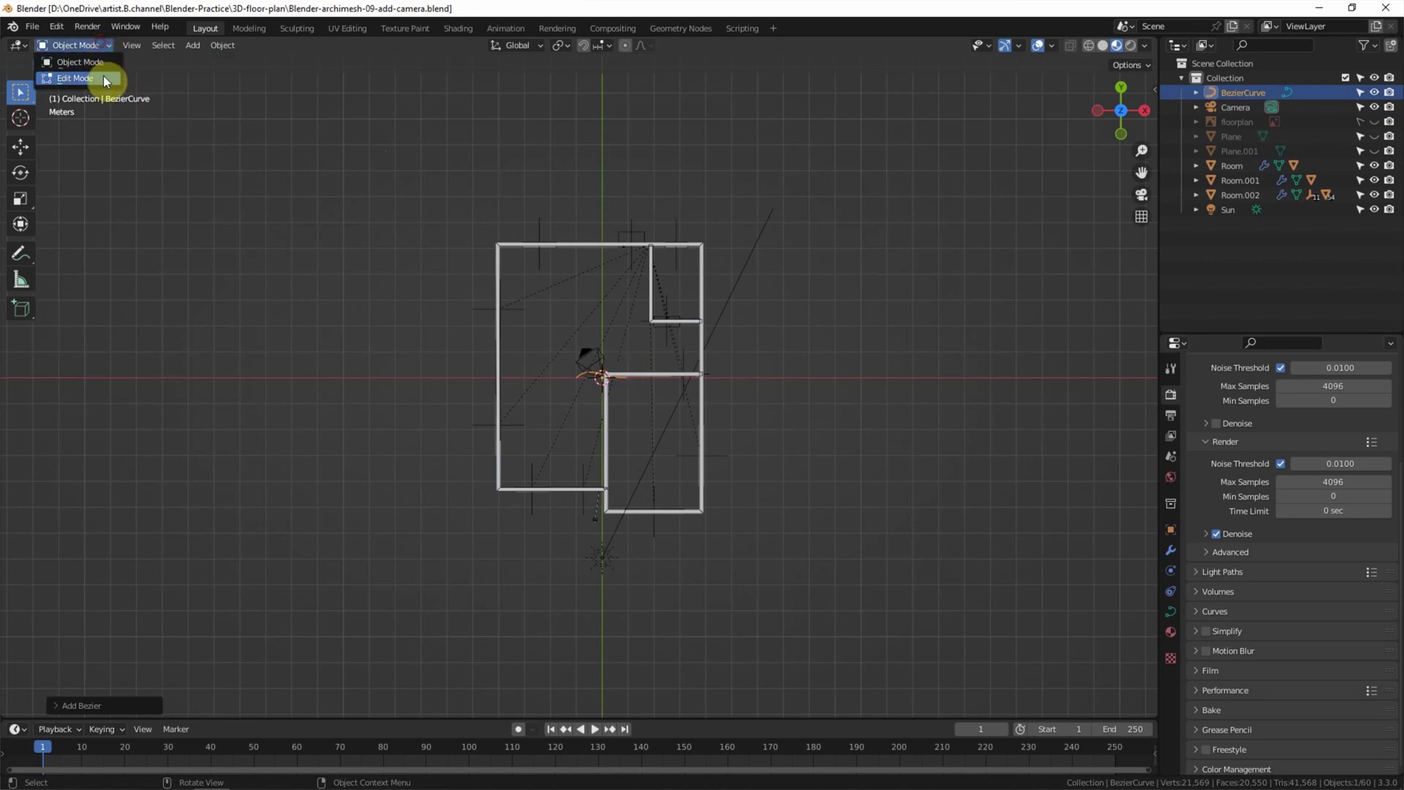
pyautogui.click(107, 75)
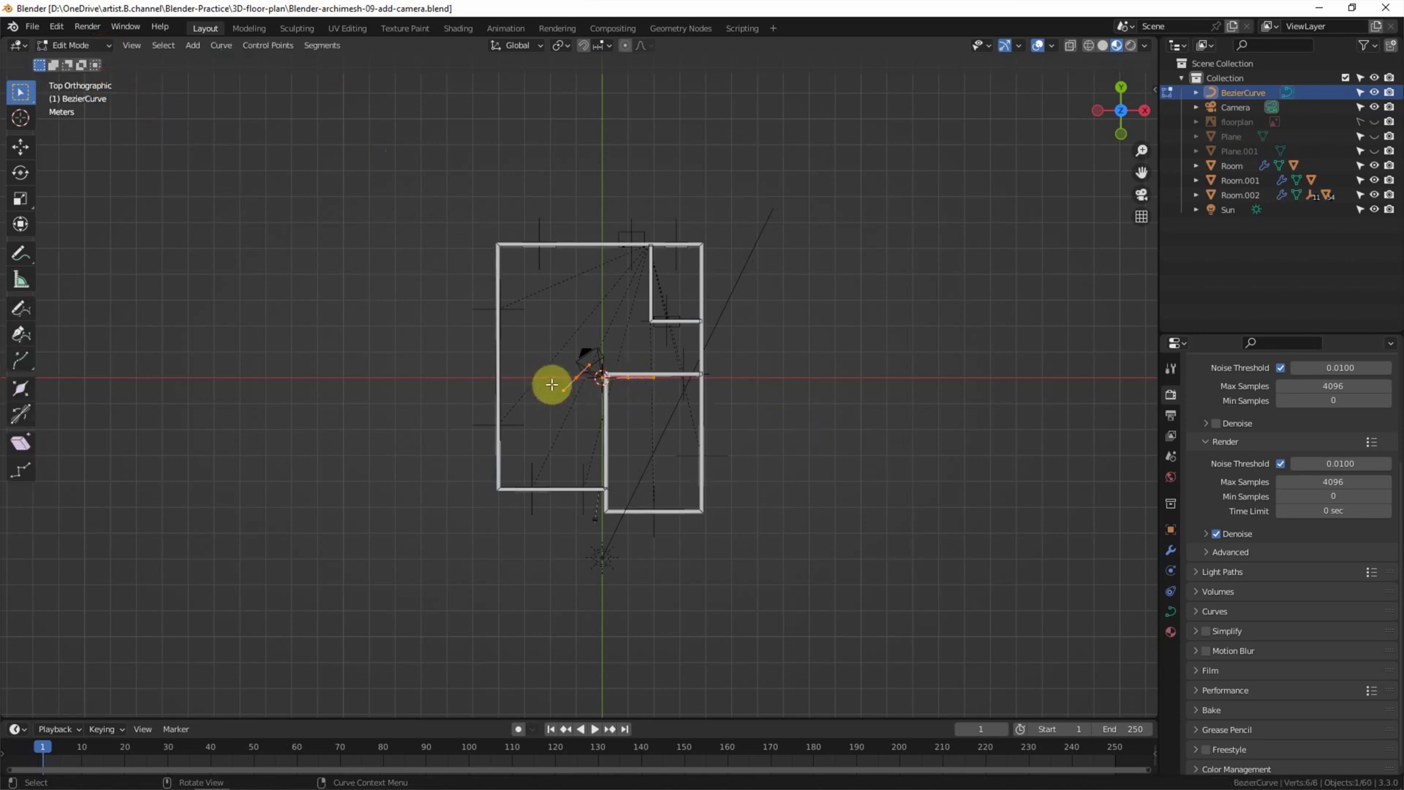
pyautogui.press('g')
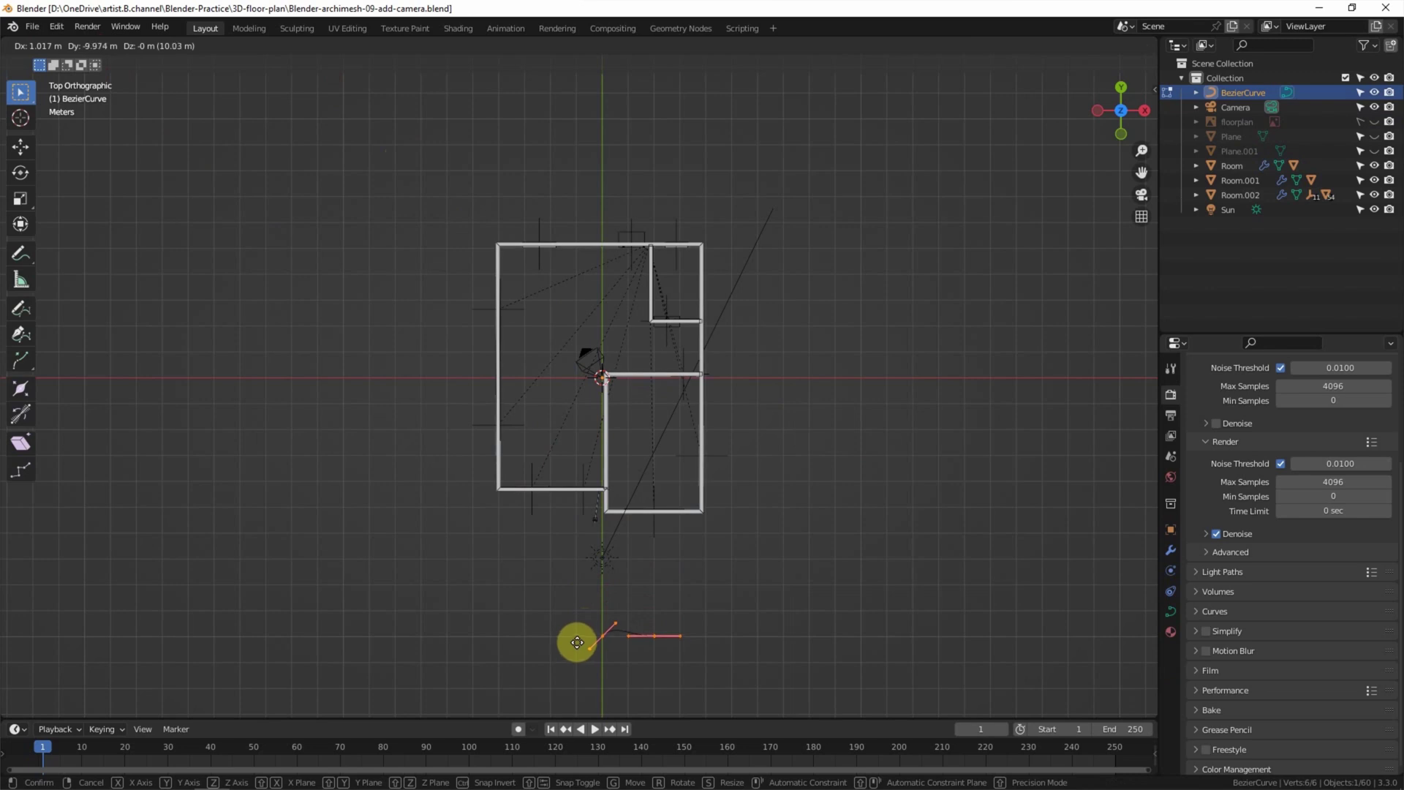
pyautogui.click(577, 643)
# Move the curve's right control point out beyond the house's right wall, onto the X axis
pyautogui.click(678, 659)
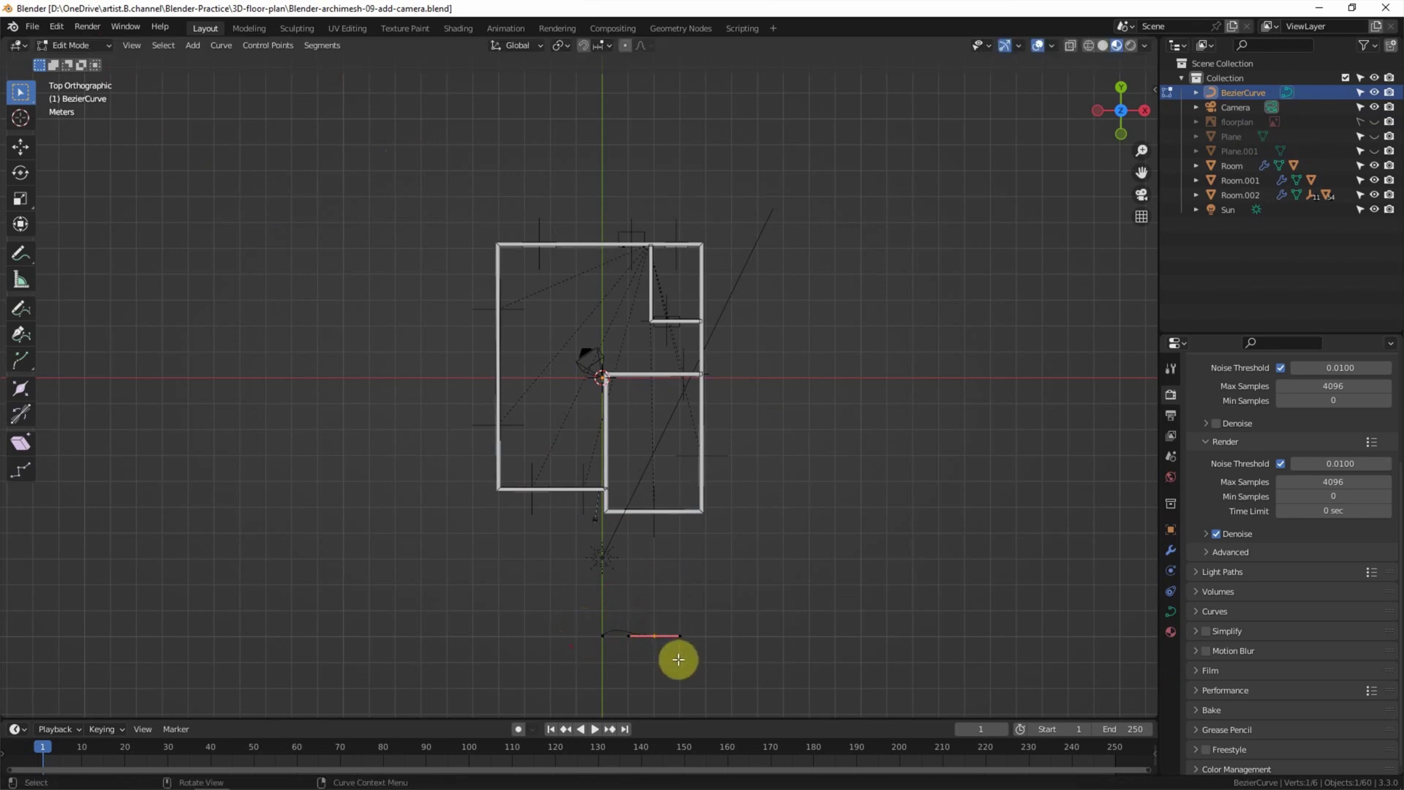
pyautogui.press('g')
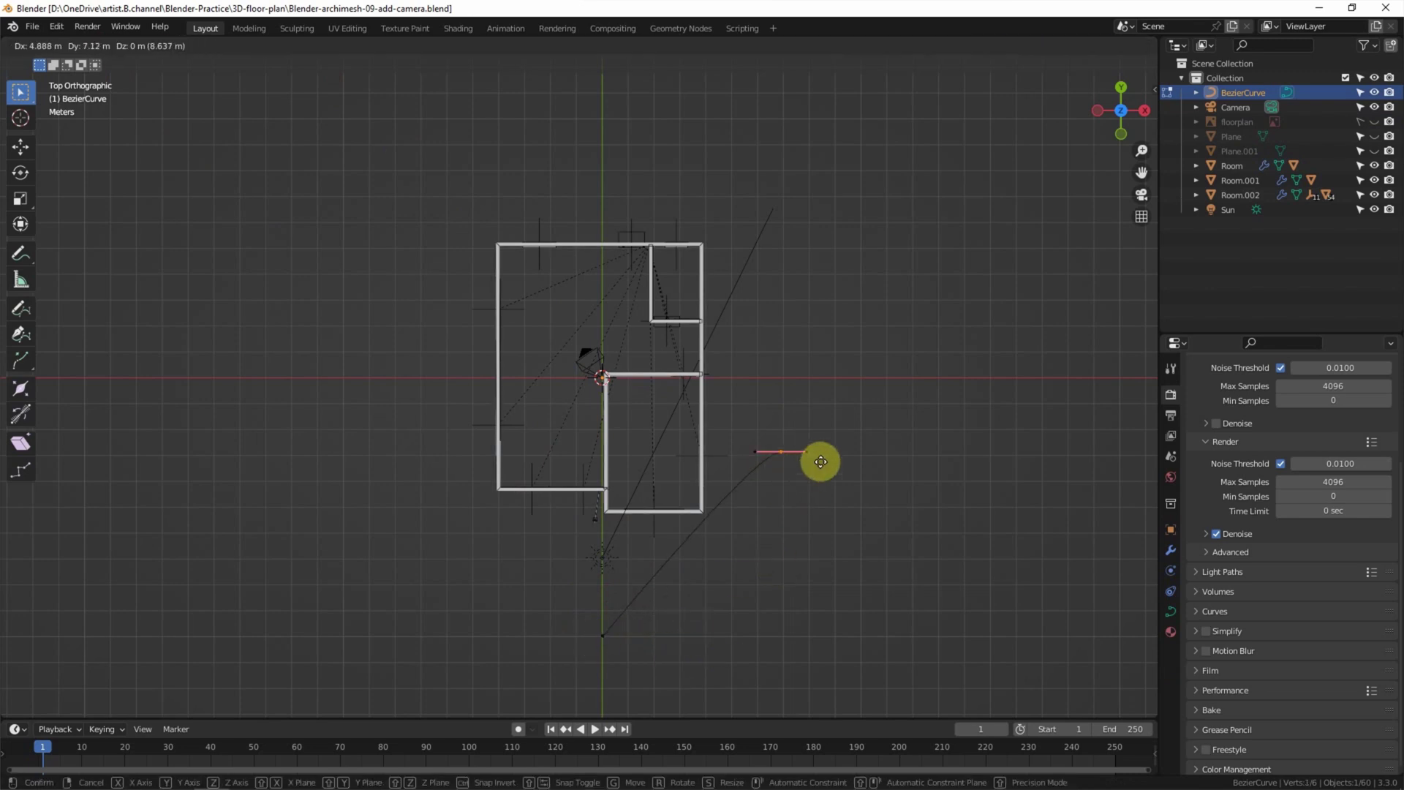
pyautogui.click(885, 405)
# Rotate the lower control point's handles parallel to the X axis and scale them up to round that end of the curve
pyautogui.moveTo(579, 593); pyautogui.dragTo(643, 655)
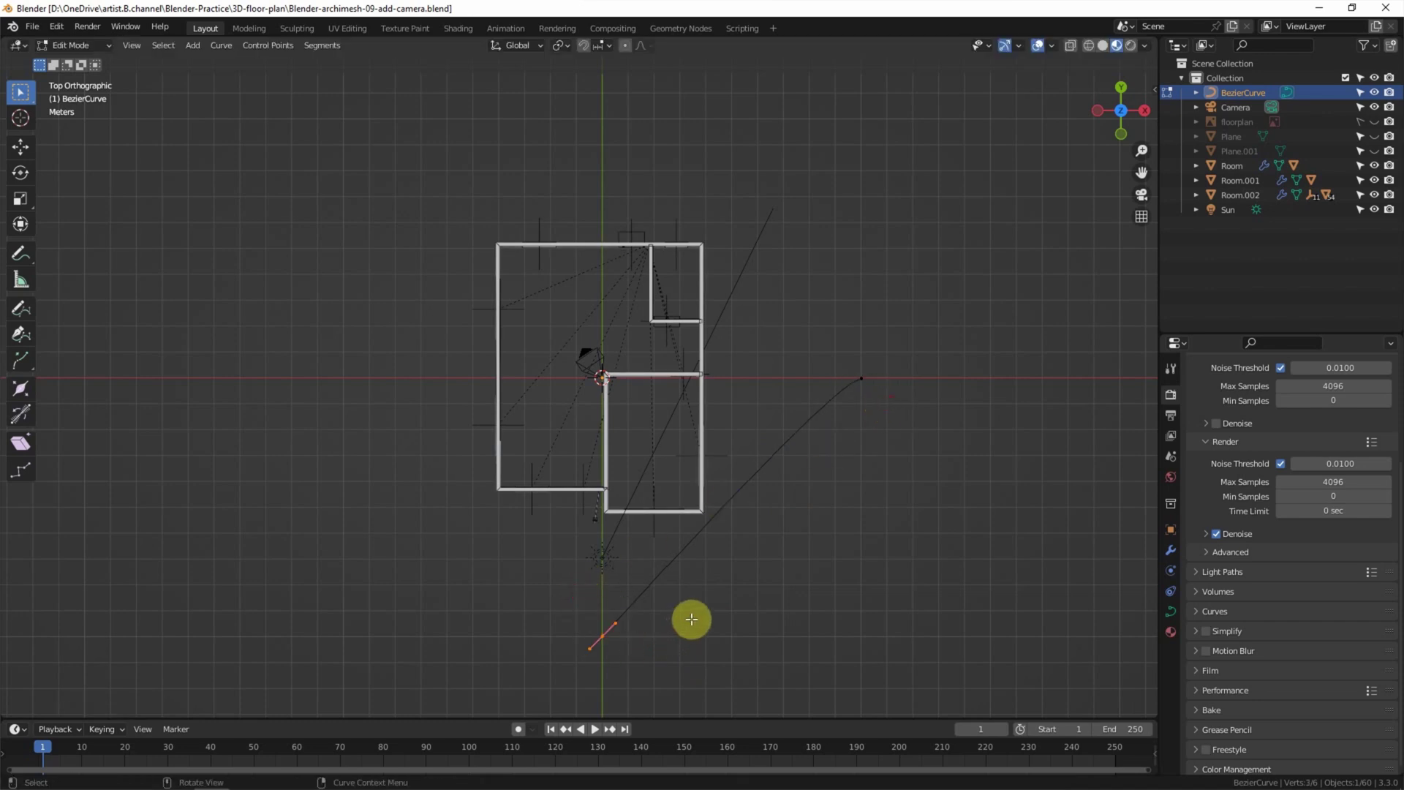
pyautogui.press('r')
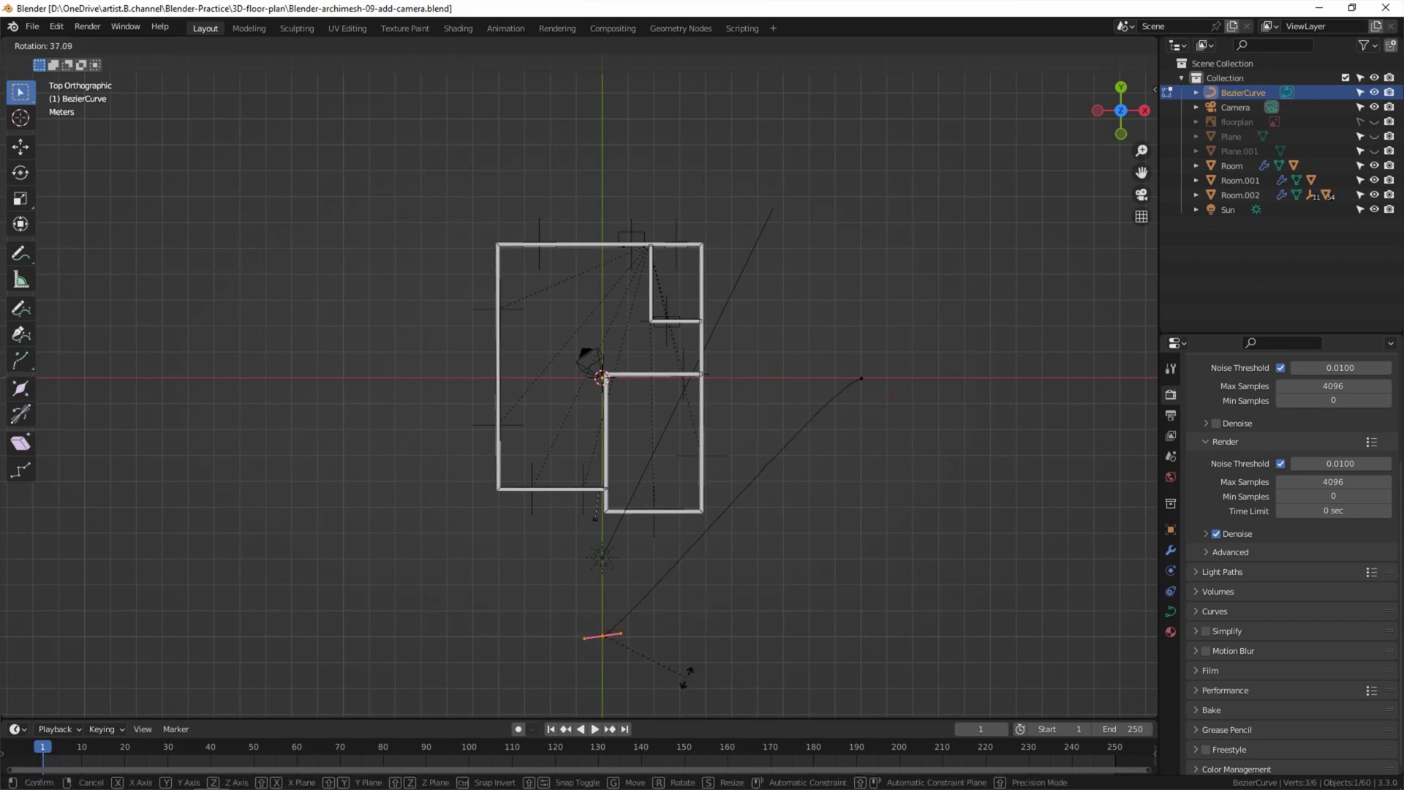
pyautogui.click(679, 687)
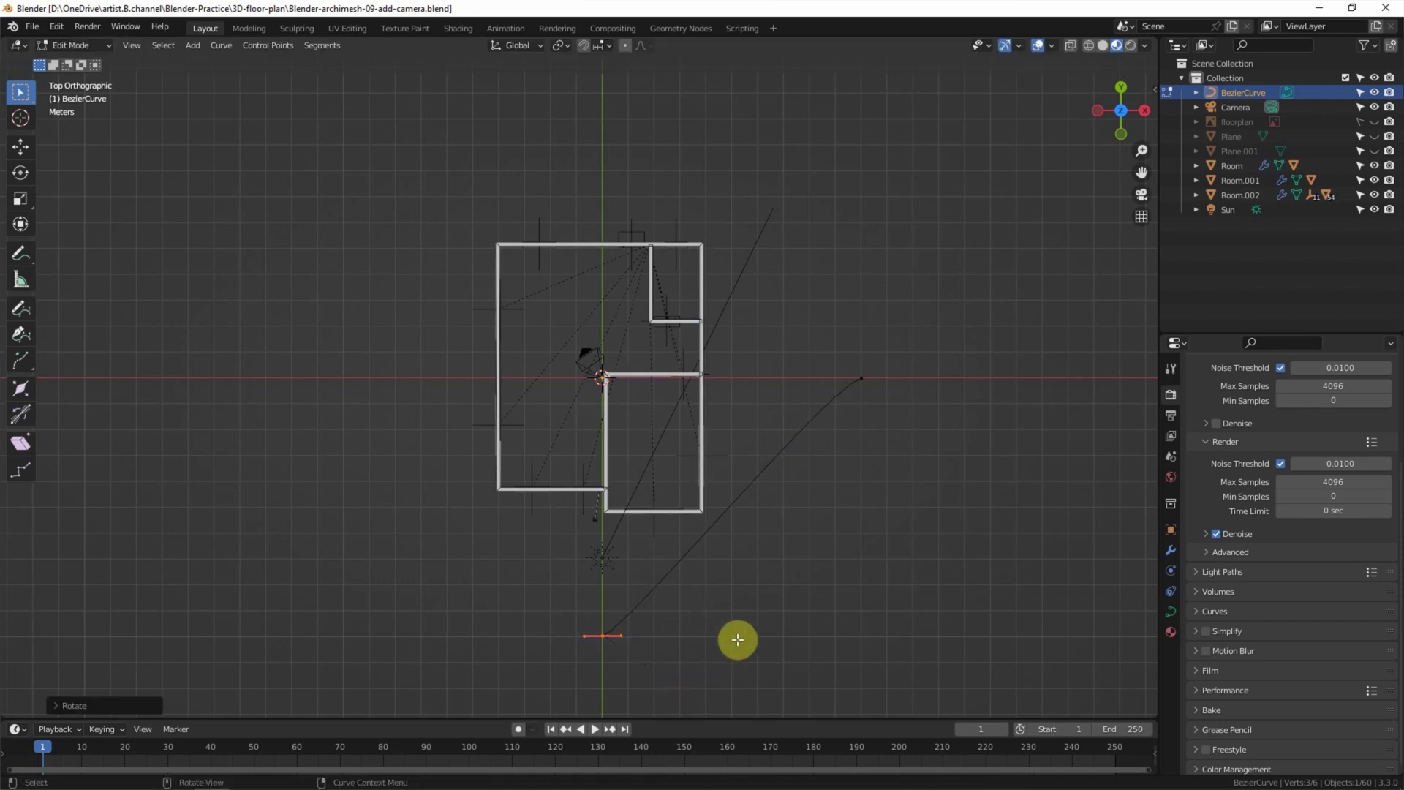
pyautogui.press('s')
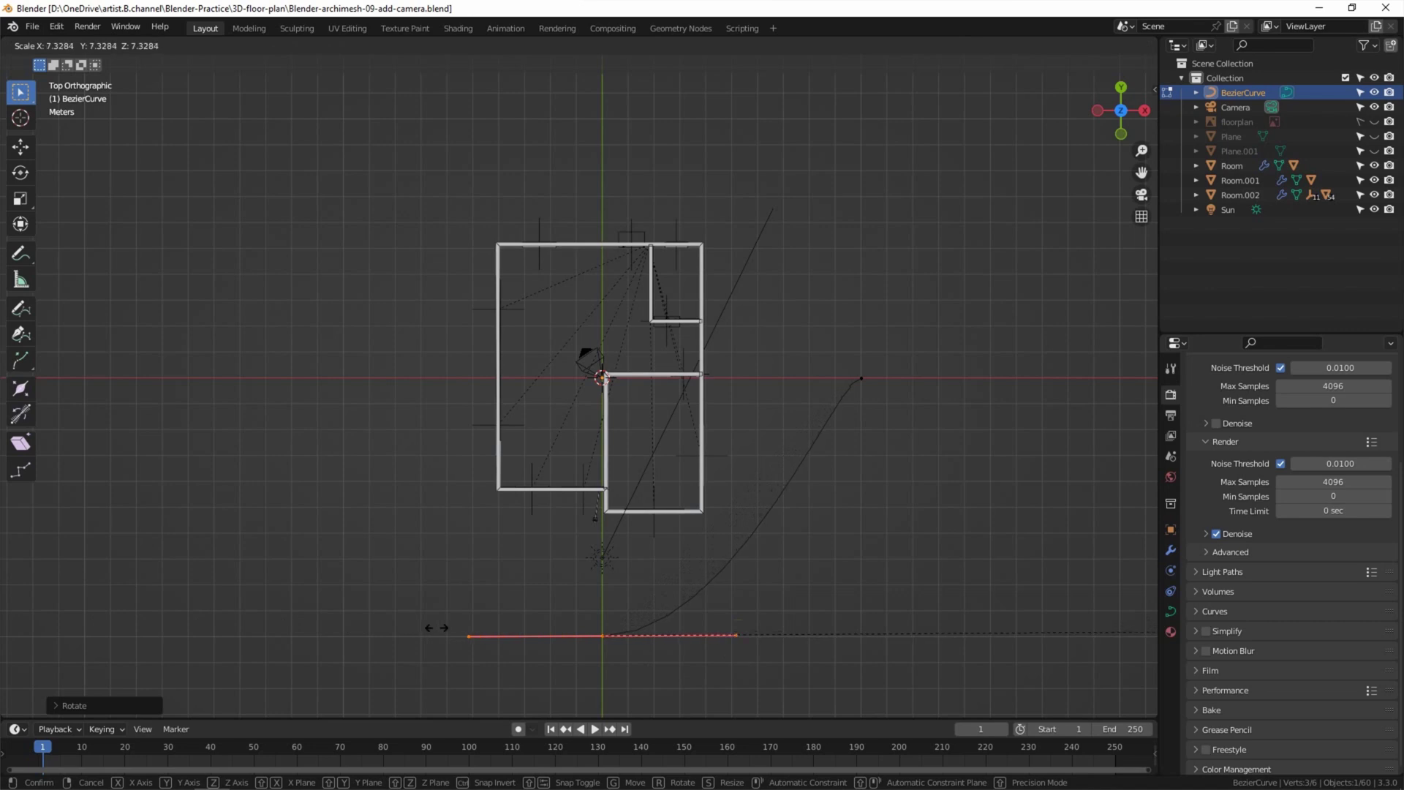
pyautogui.click(640, 635)
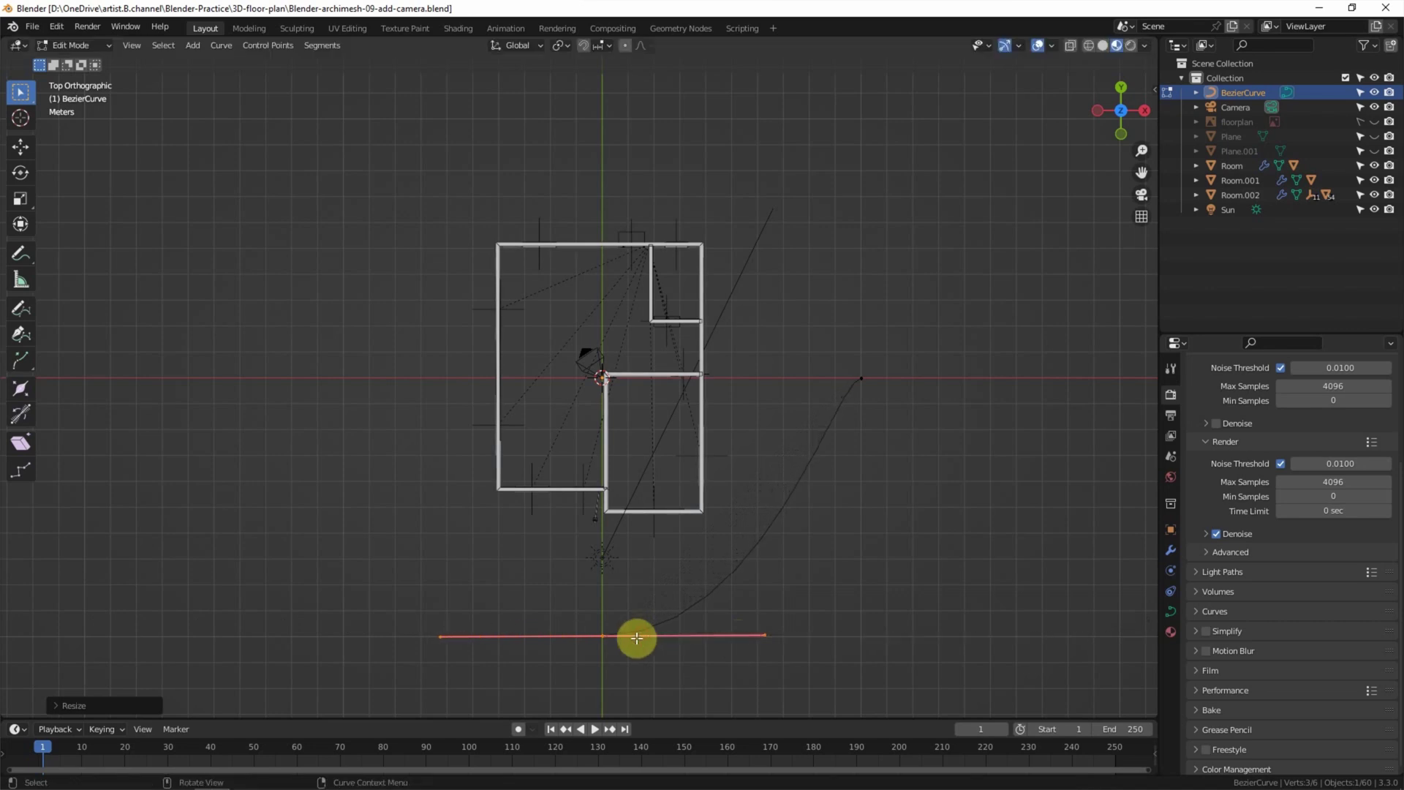
# Rotate the right control point's handles parallel to the Y axis and scale them up to form a quarter-circle arc
pyautogui.moveTo(826, 331); pyautogui.dragTo(885, 411)
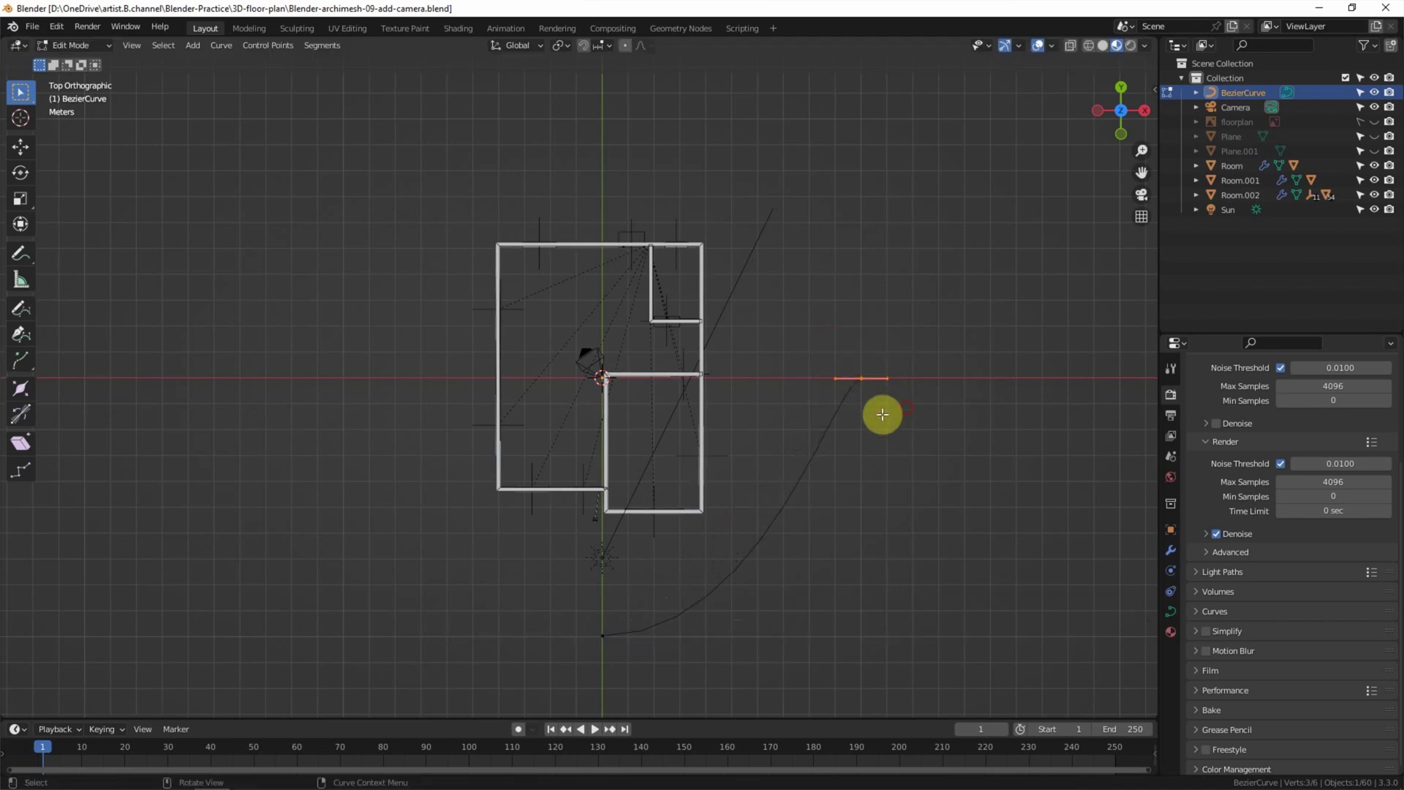
pyautogui.press('r')
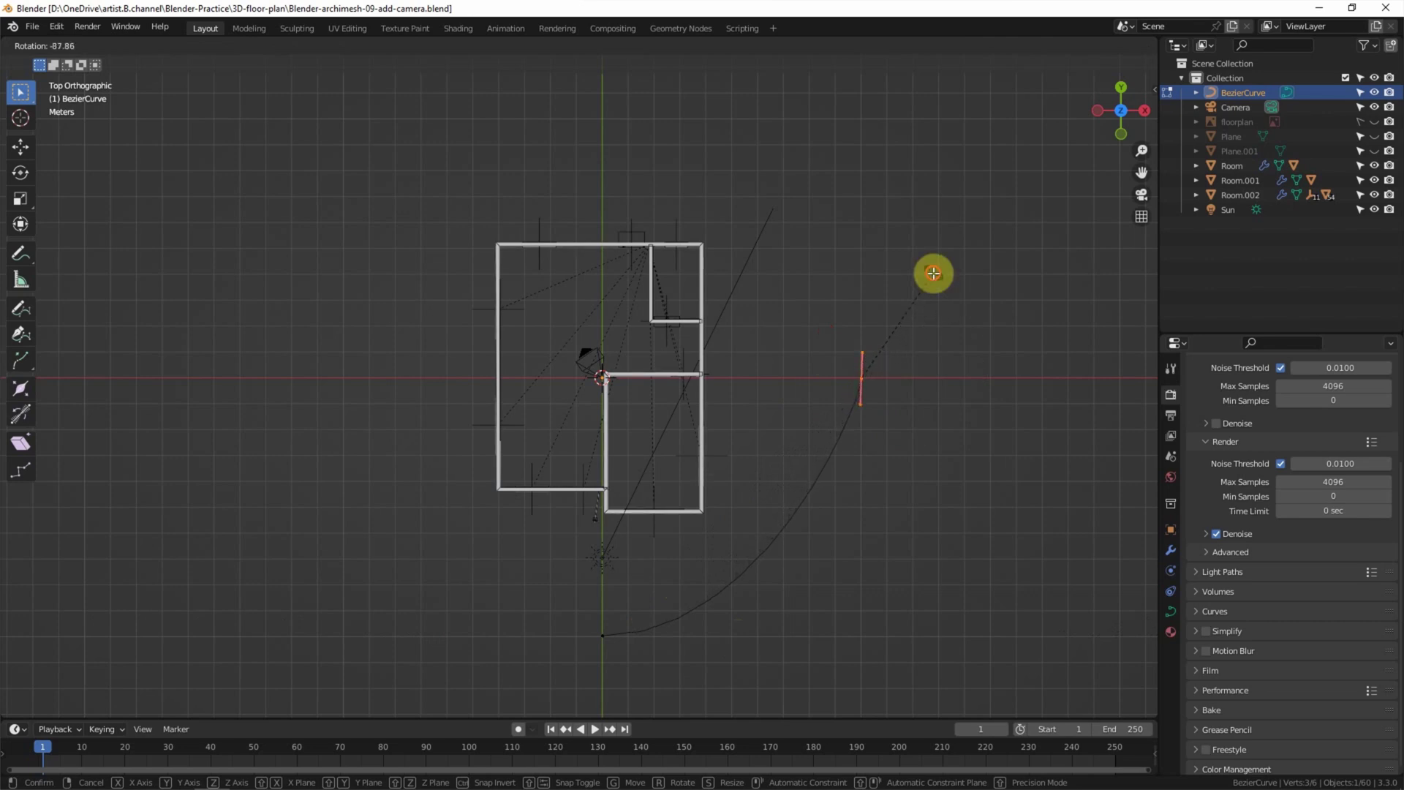
pyautogui.click(932, 275)
pyautogui.press('s')
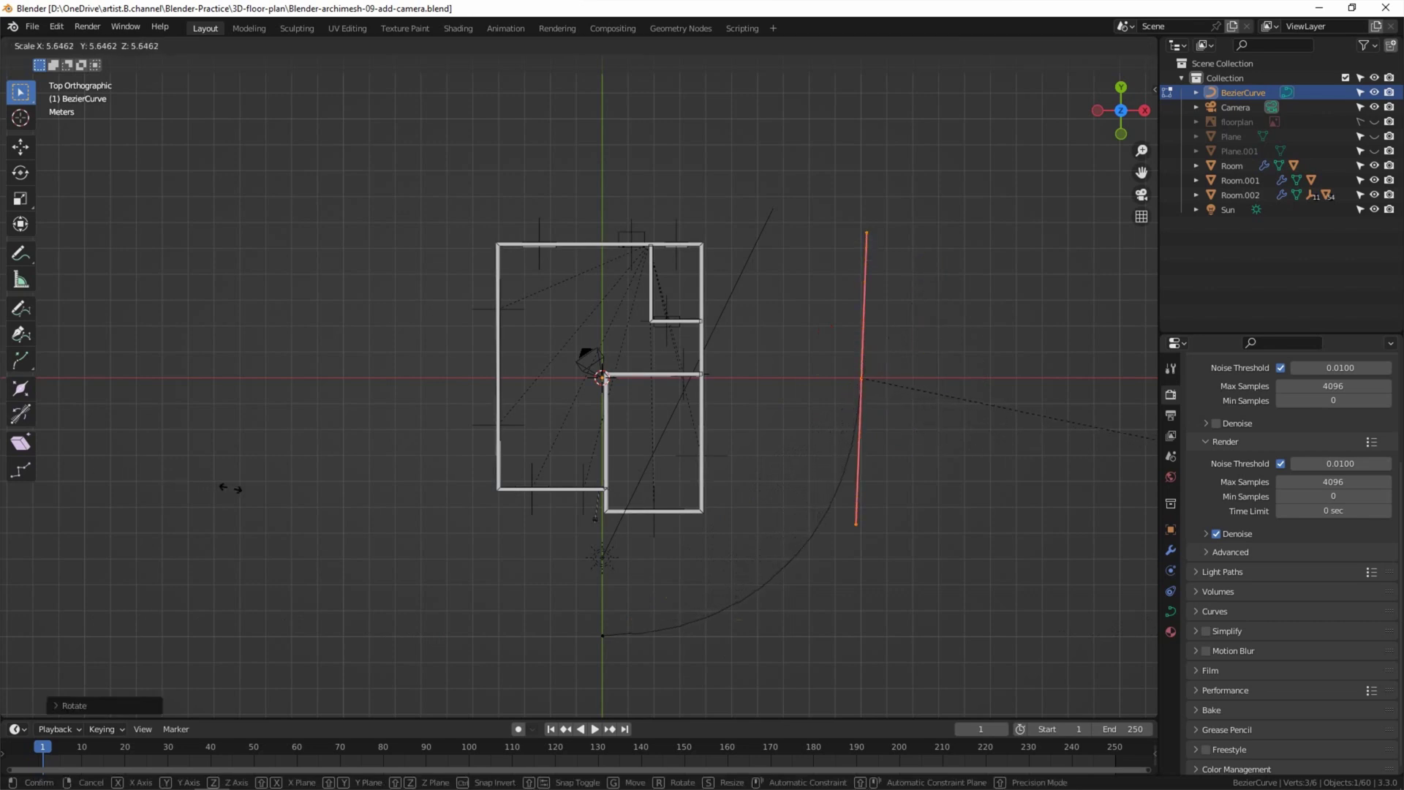
pyautogui.click(226, 460)
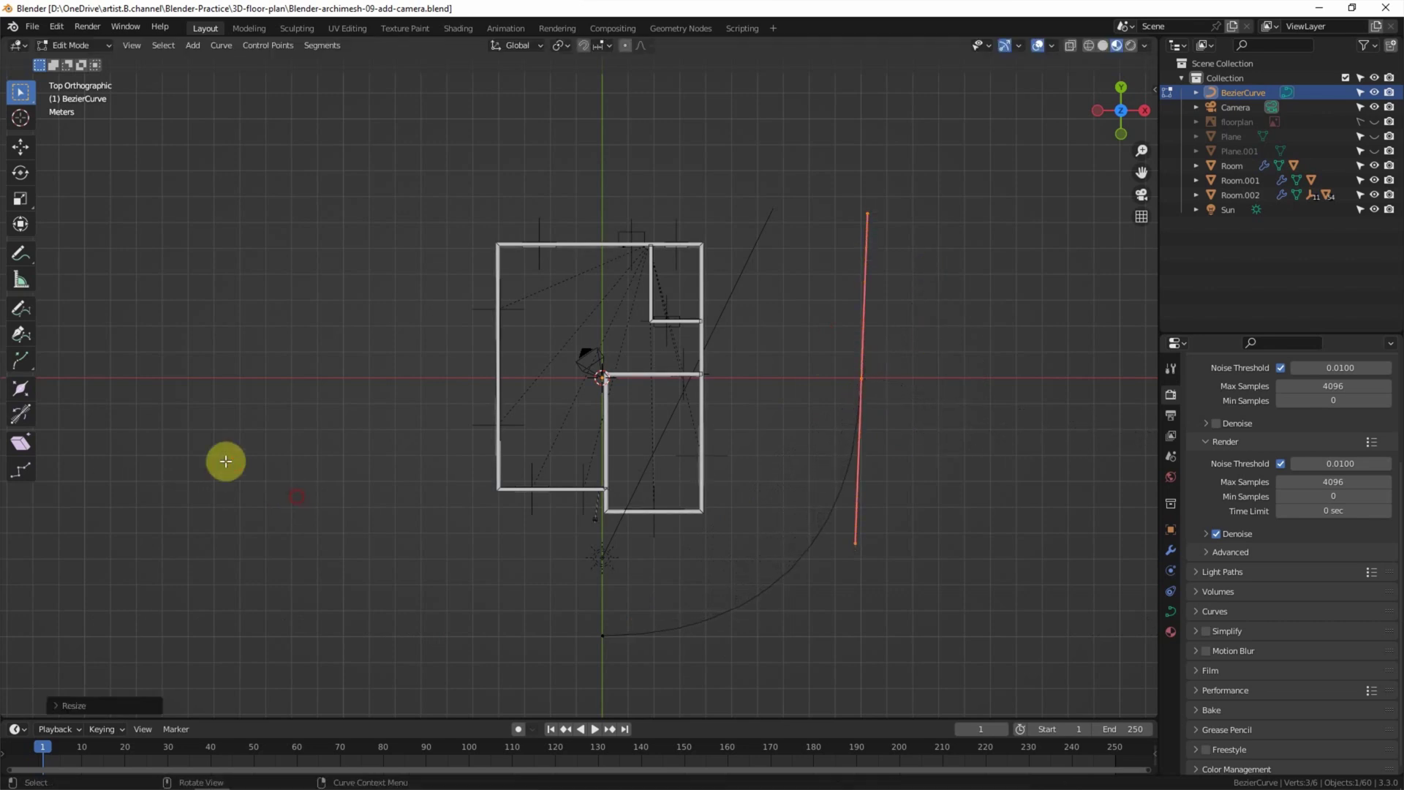
pyautogui.press('r')
pyautogui.click(189, 410)
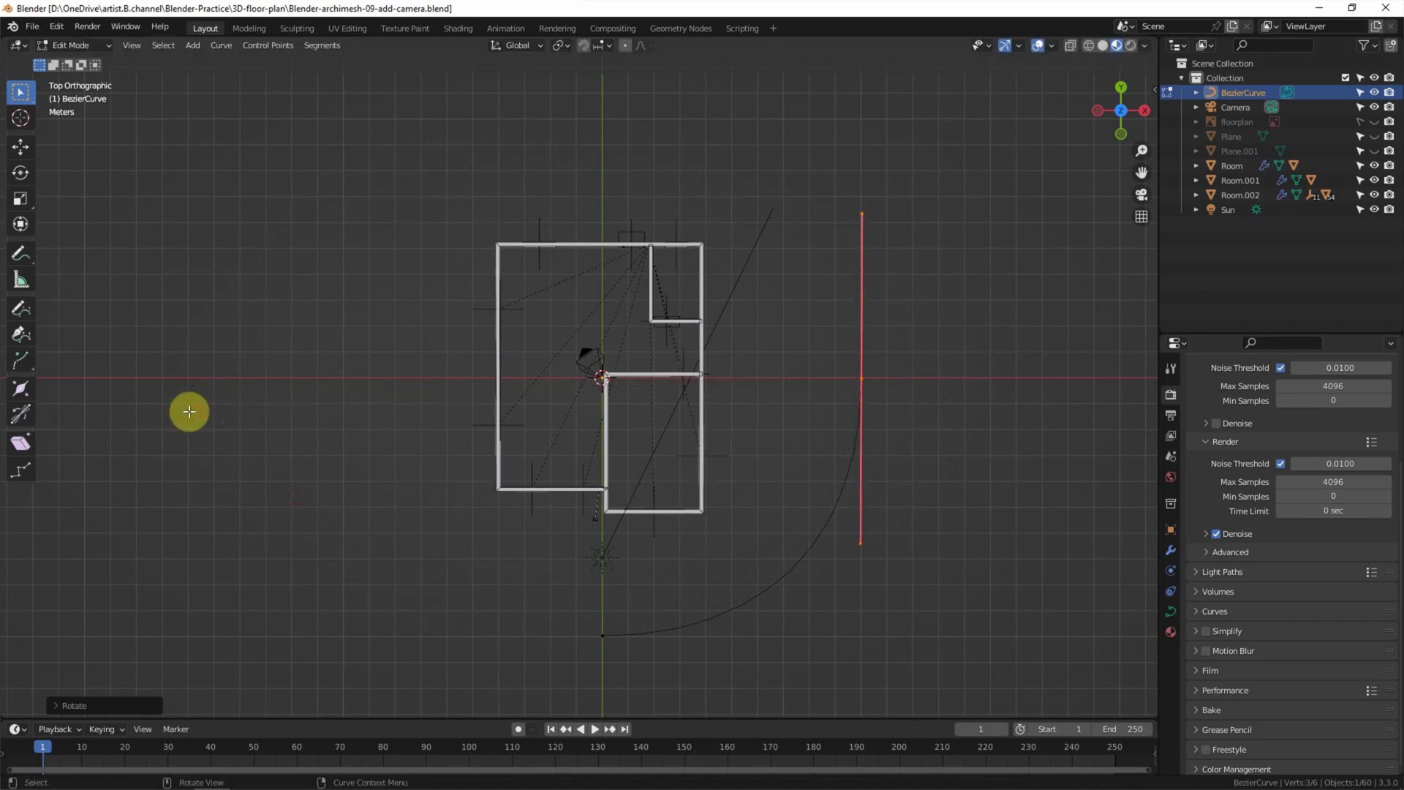
# Extrude a new control point from the curve's right end to a spot on the Y axis above the house plan
pyautogui.scroll(-1, 266, 370)
pyautogui.keyDown('shift'); pyautogui.moveTo(292, 339); pyautogui.dragTo(288, 351, button='middle'); pyautogui.keyUp('shift')
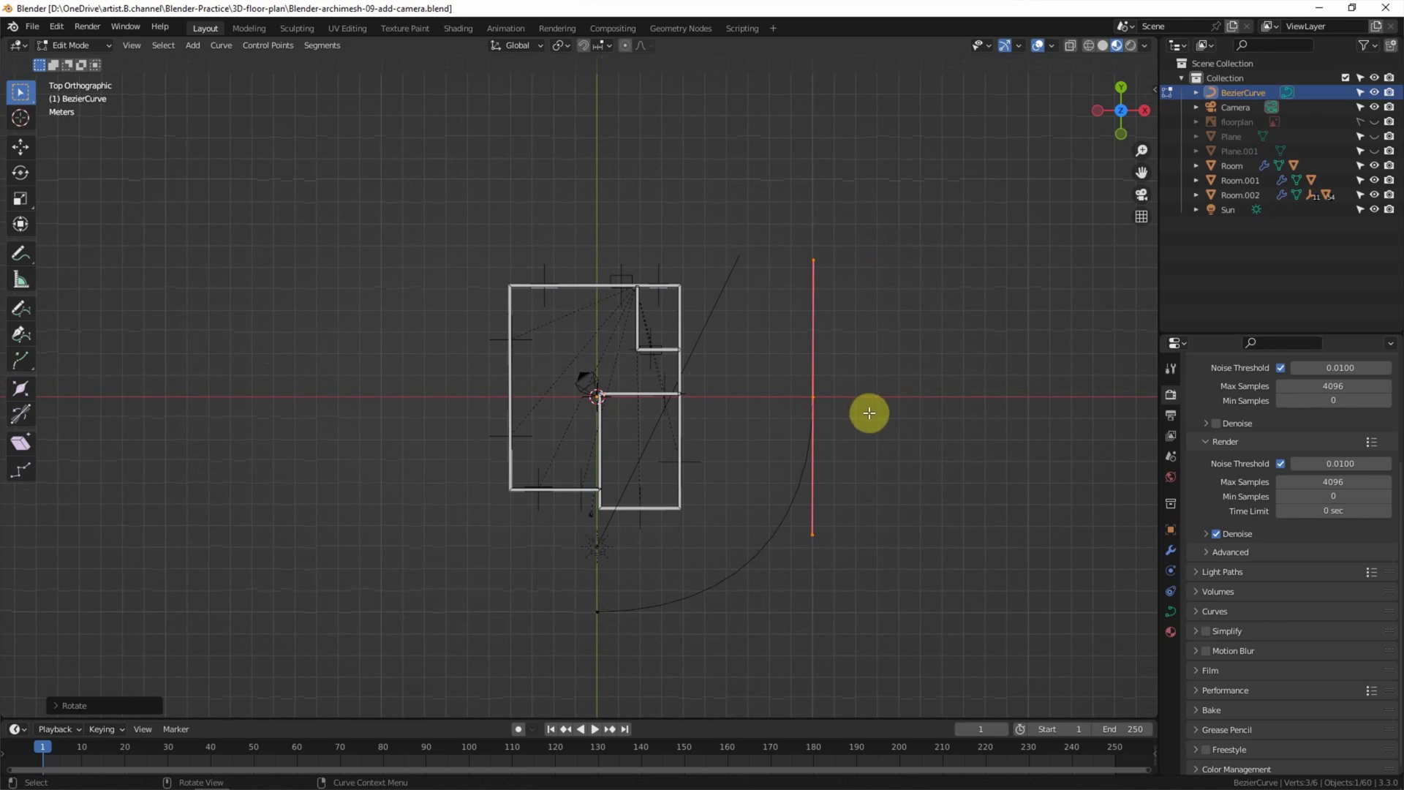
pyautogui.press('g')
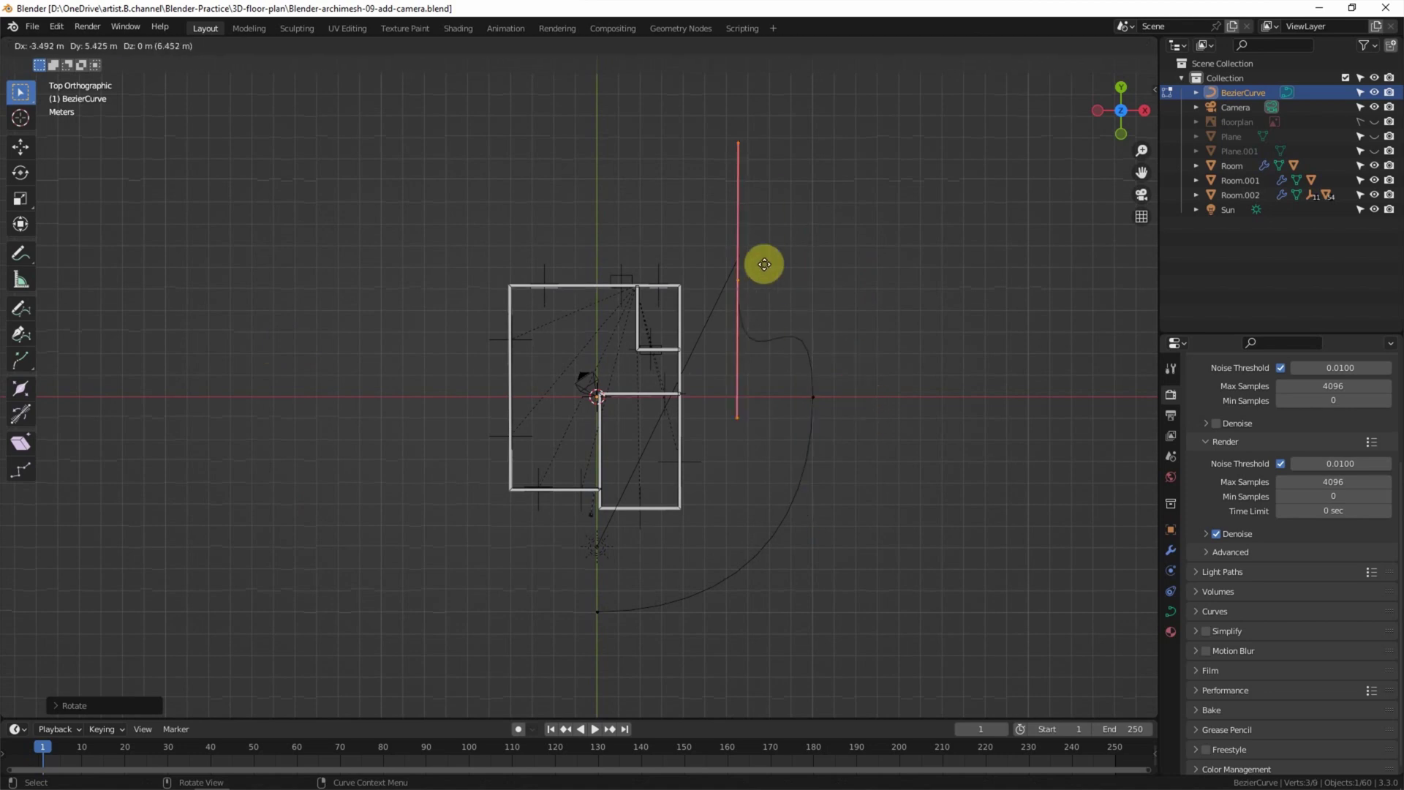
pyautogui.click(657, 198)
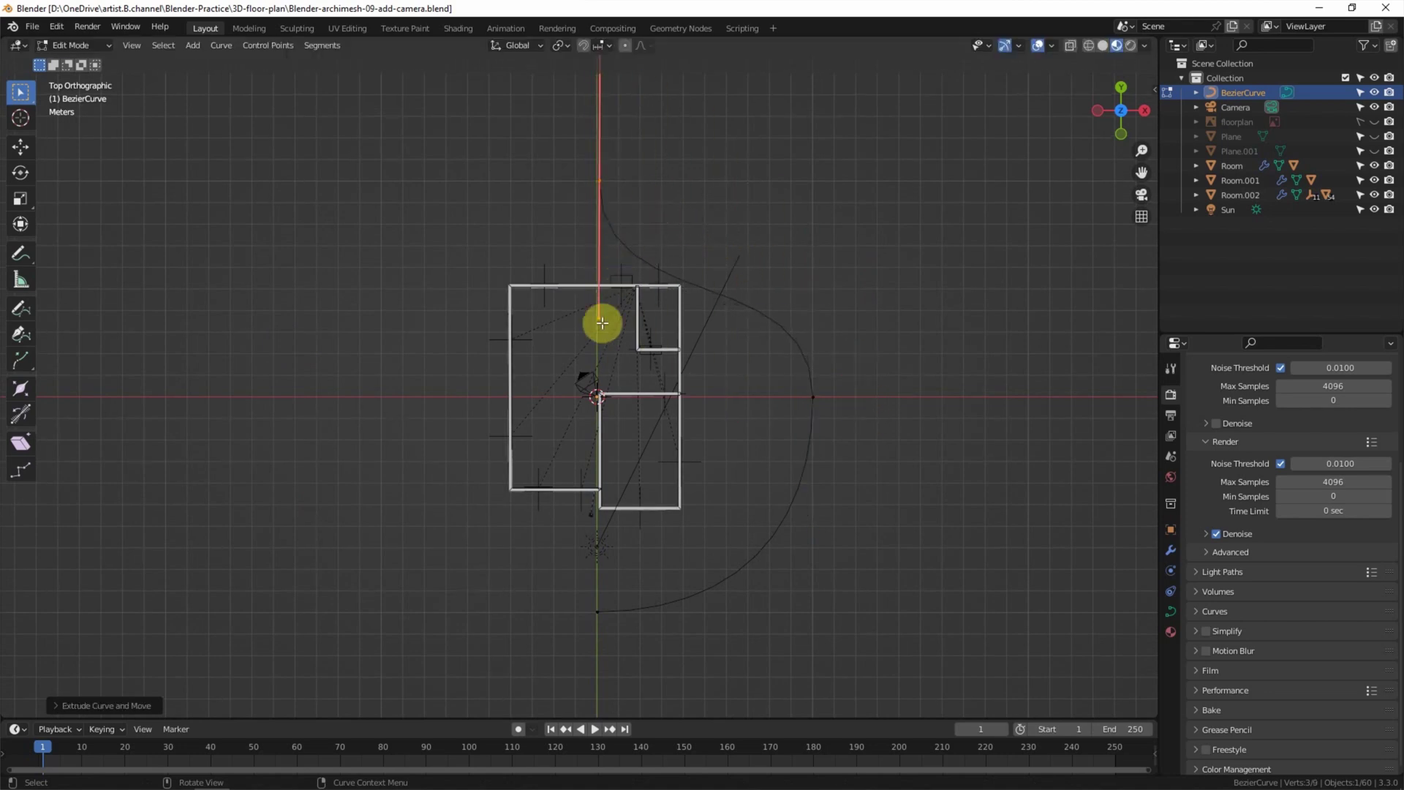
# Rotate the upper control point's handles parallel to the X axis and extrude a new point onto the X axis left of the house
pyautogui.press('r')
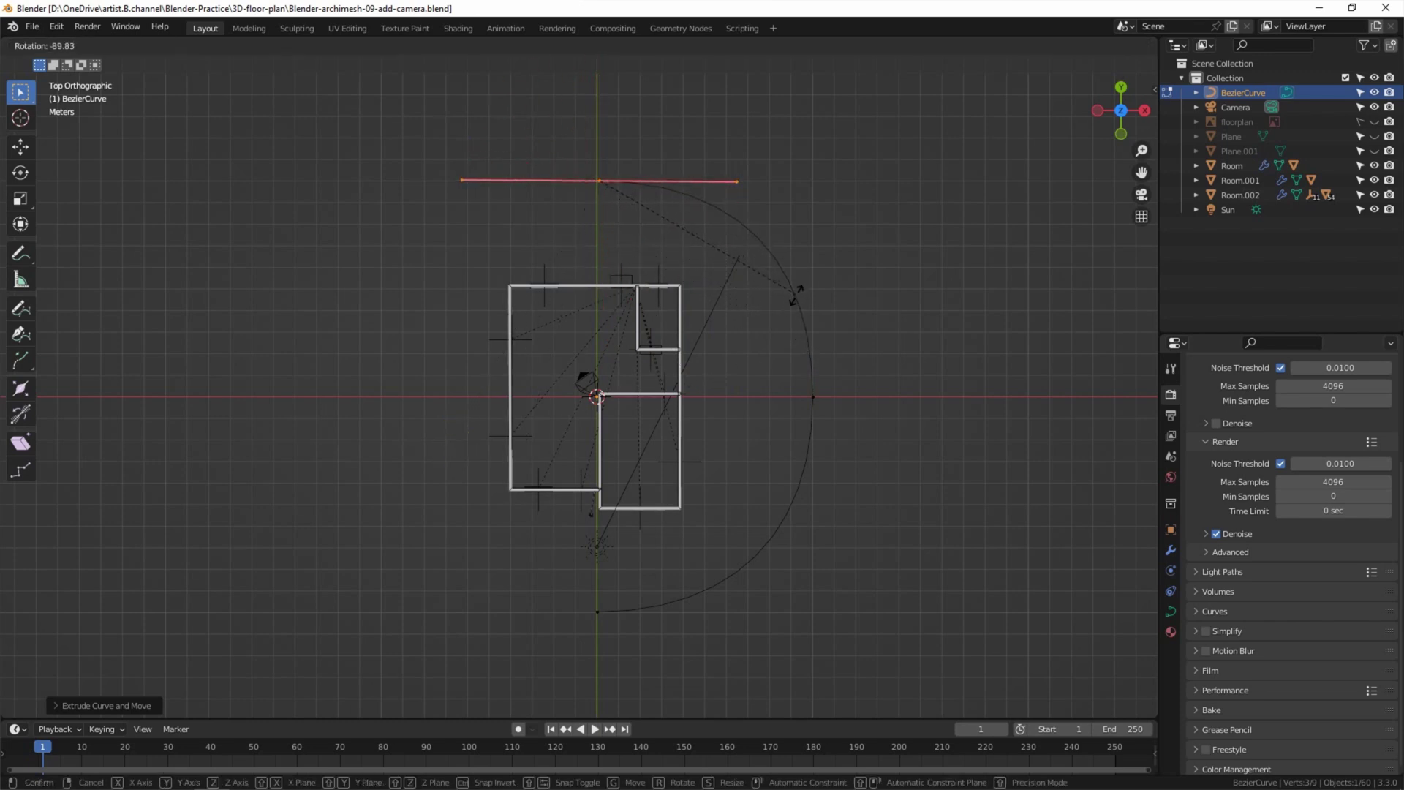
pyautogui.click(795, 291)
pyautogui.press('g')
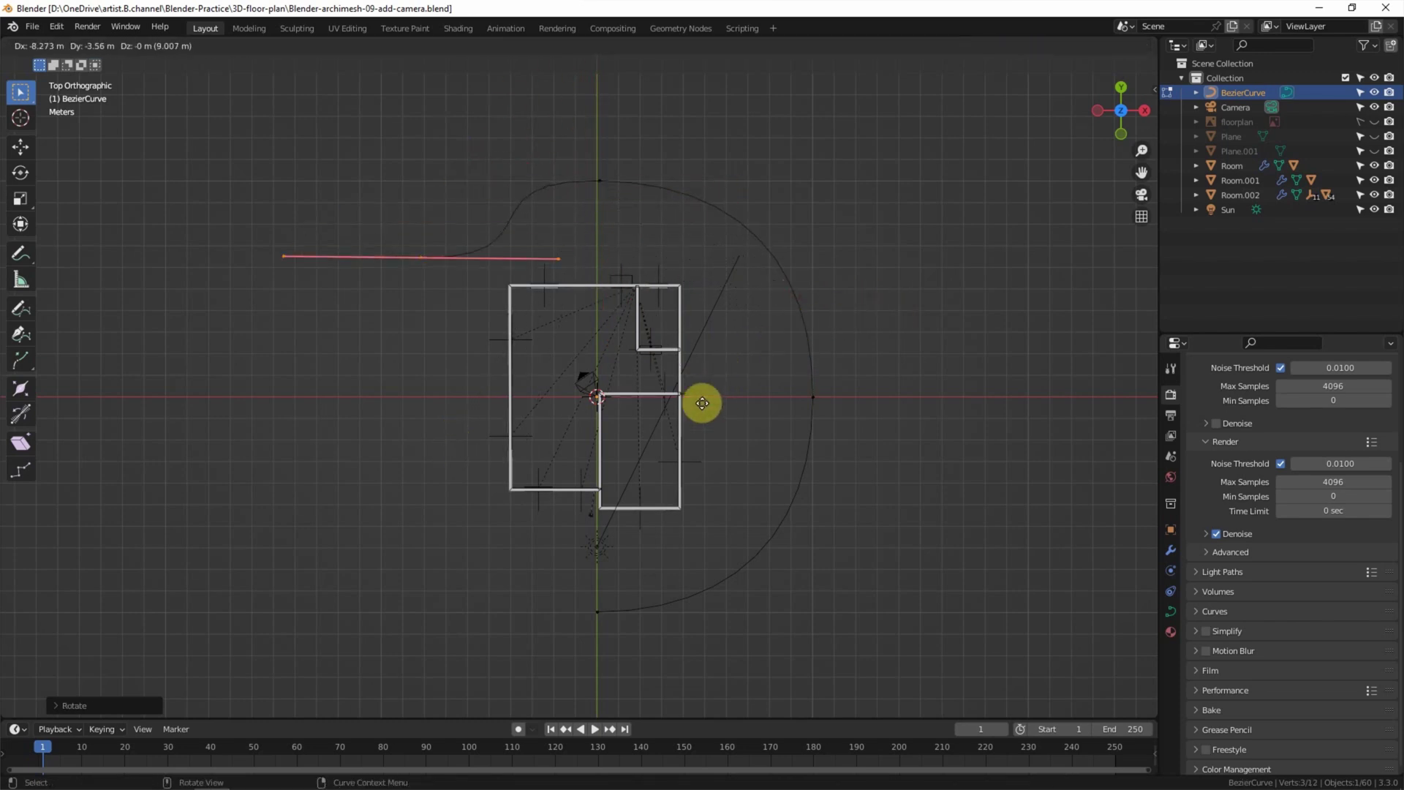
pyautogui.click(676, 525)
# Rotate the left control point's handles parallel to the Y axis and extrude a new point just left of the curve's lower start point
pyautogui.press('r')
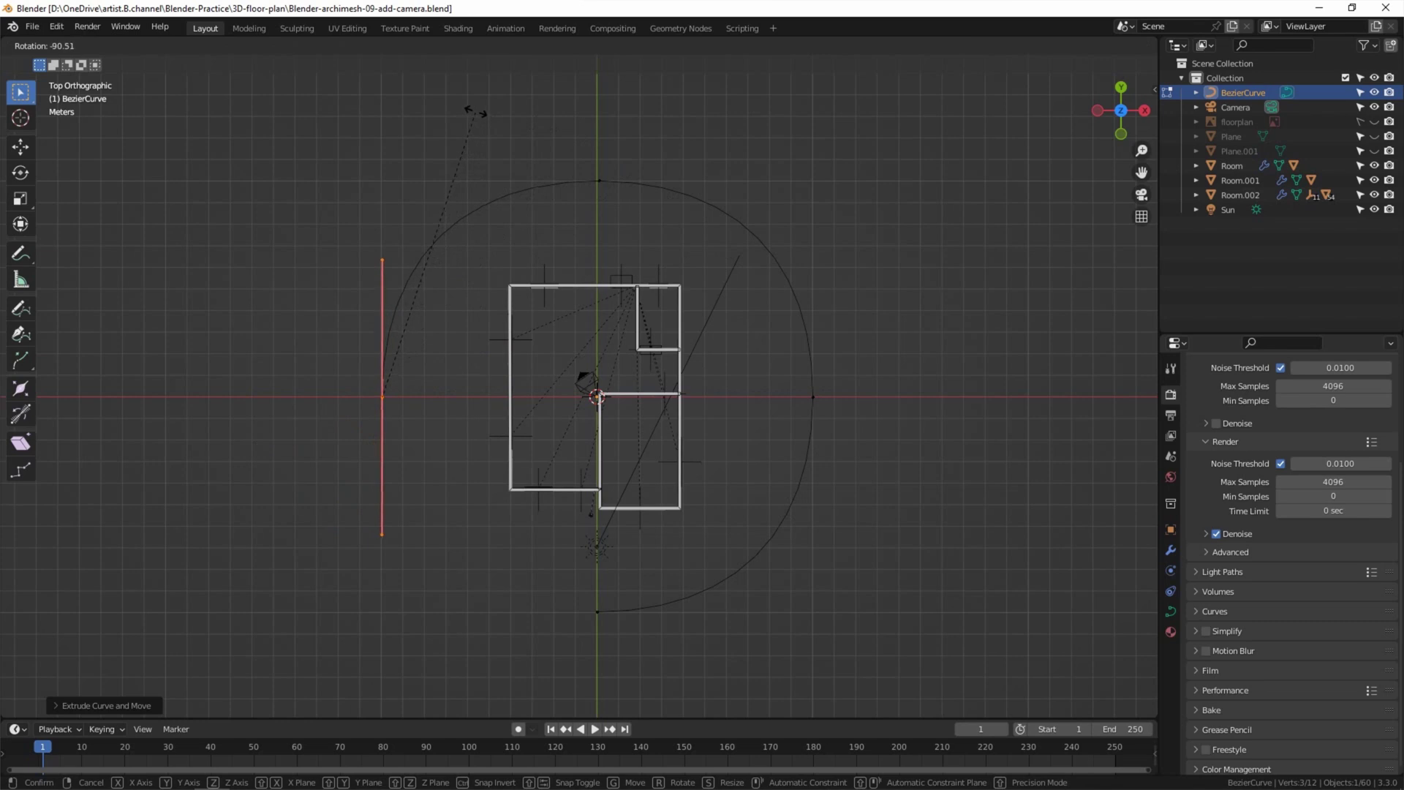
pyautogui.click(475, 112)
pyautogui.press('g')
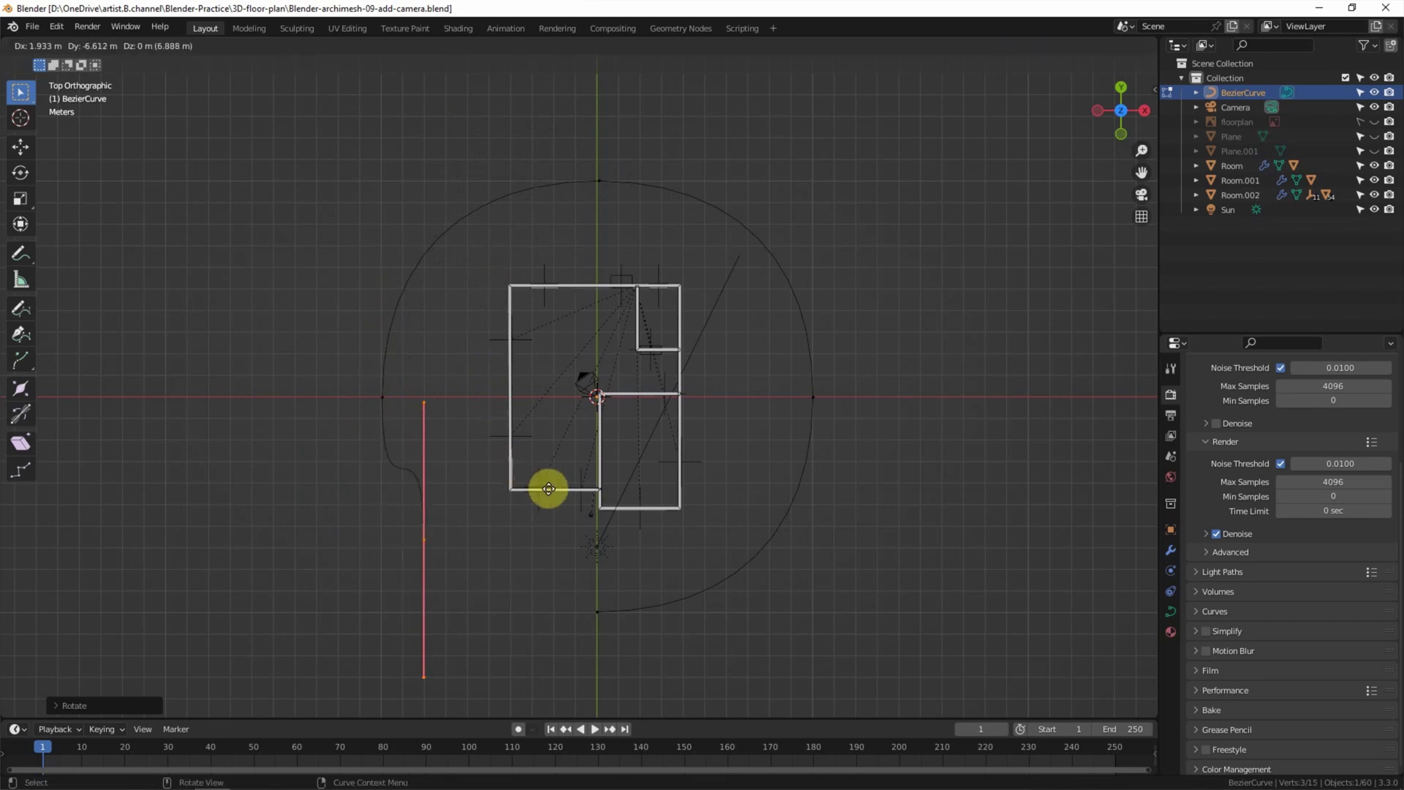
pyautogui.click(600, 558)
# Rotate the new lower-left control point's handles parallel to the X axis and scale them down to about 0.4
pyautogui.press('r')
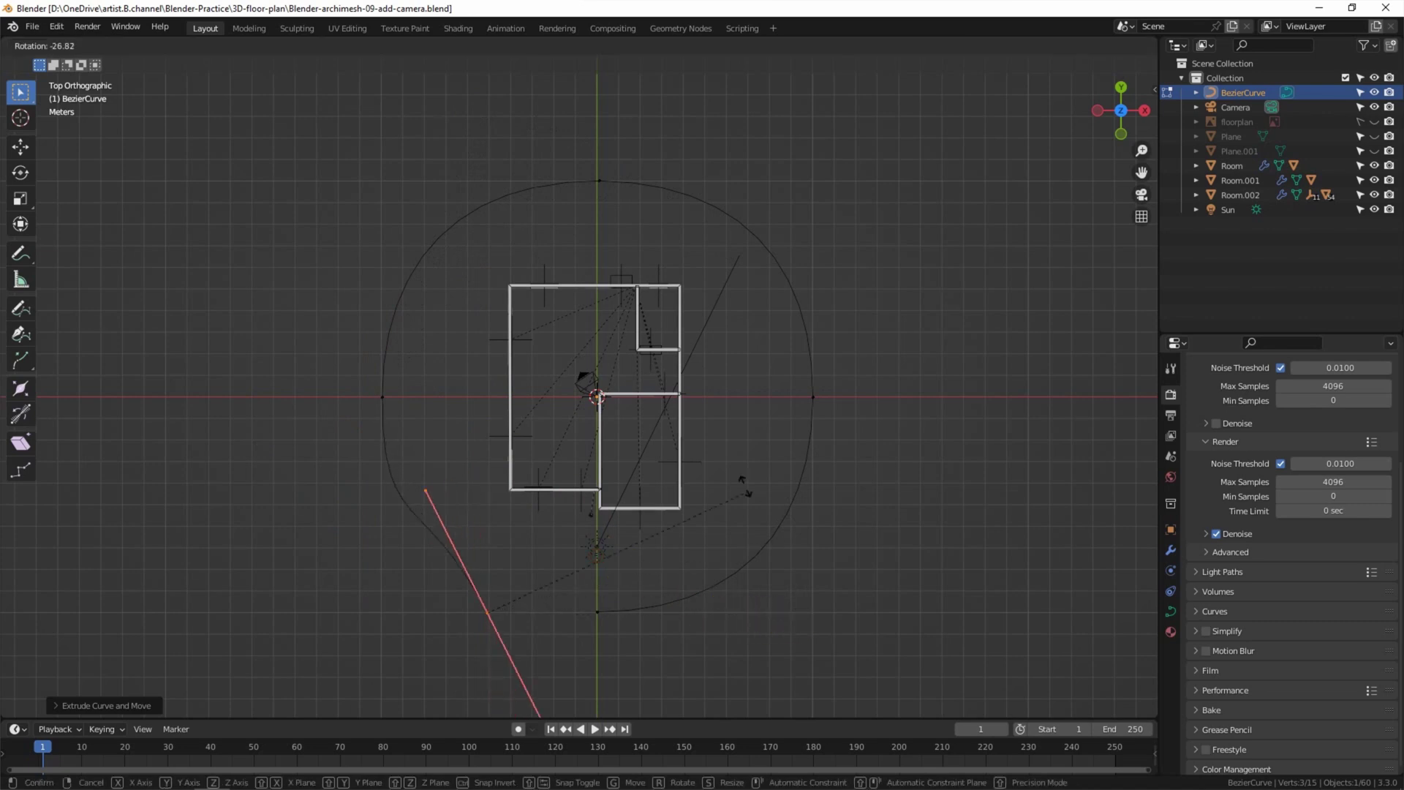
pyautogui.click(487, 524)
pyautogui.press('s')
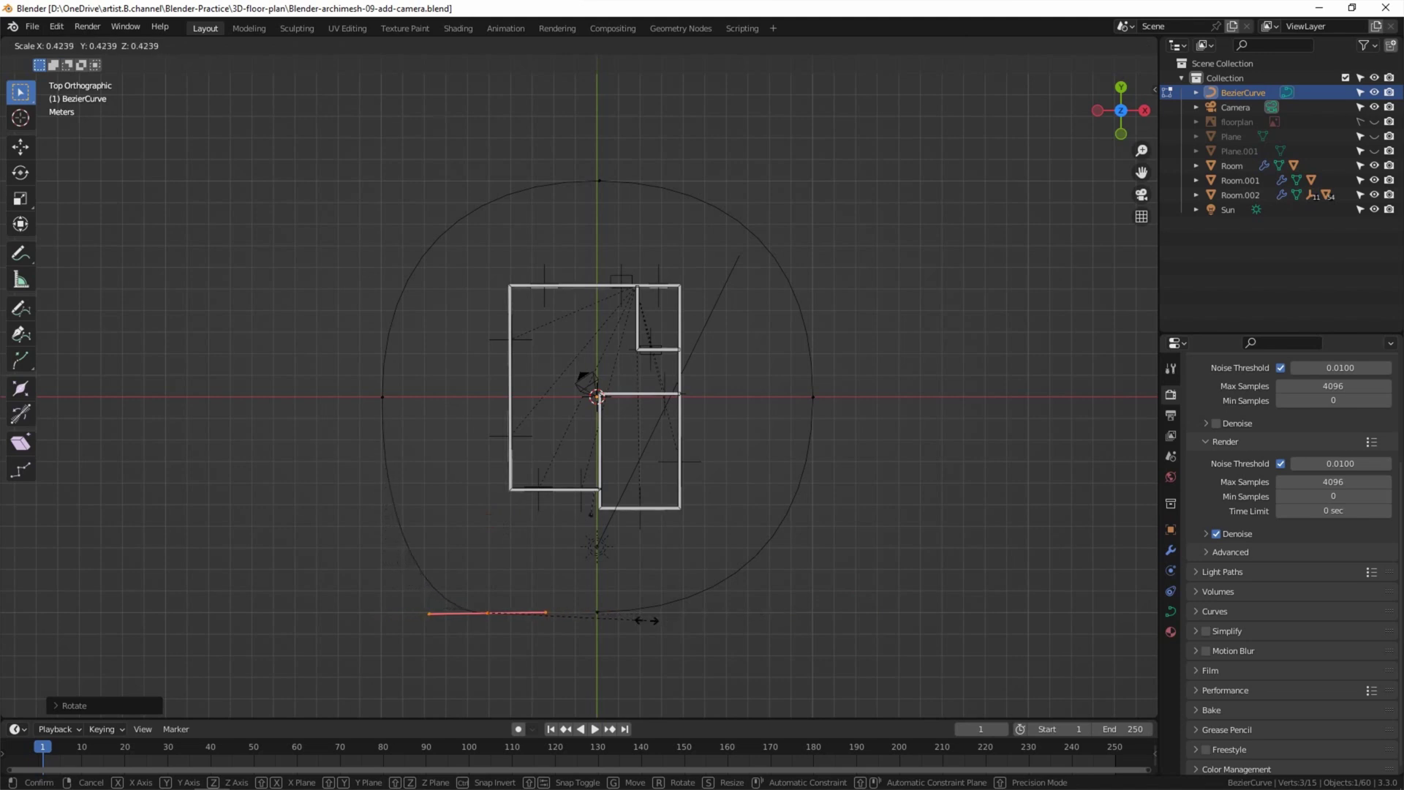
pyautogui.click(641, 621)
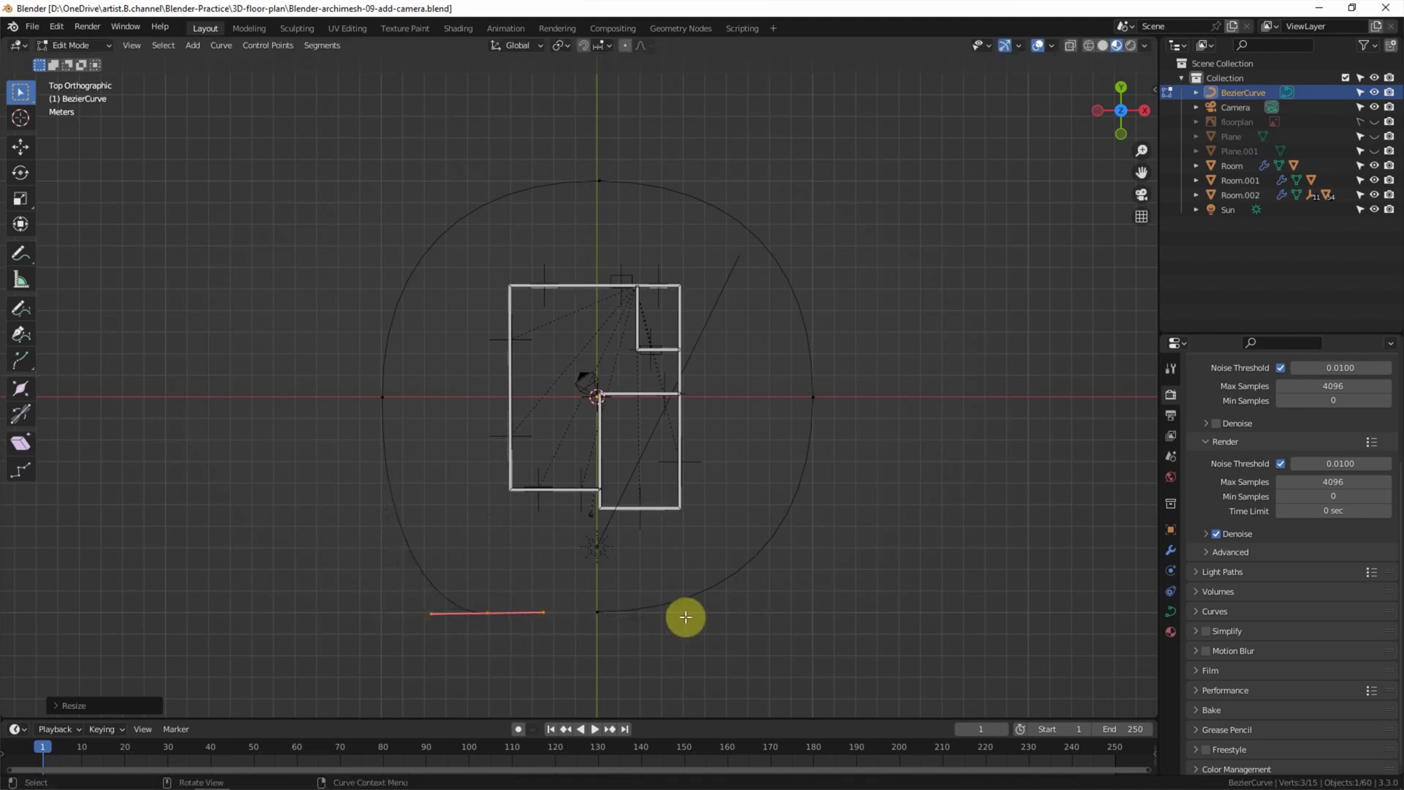
# Extrude a new control point to the house's entrance door and rotate its handles parallel to the Y axis
pyautogui.press('g')
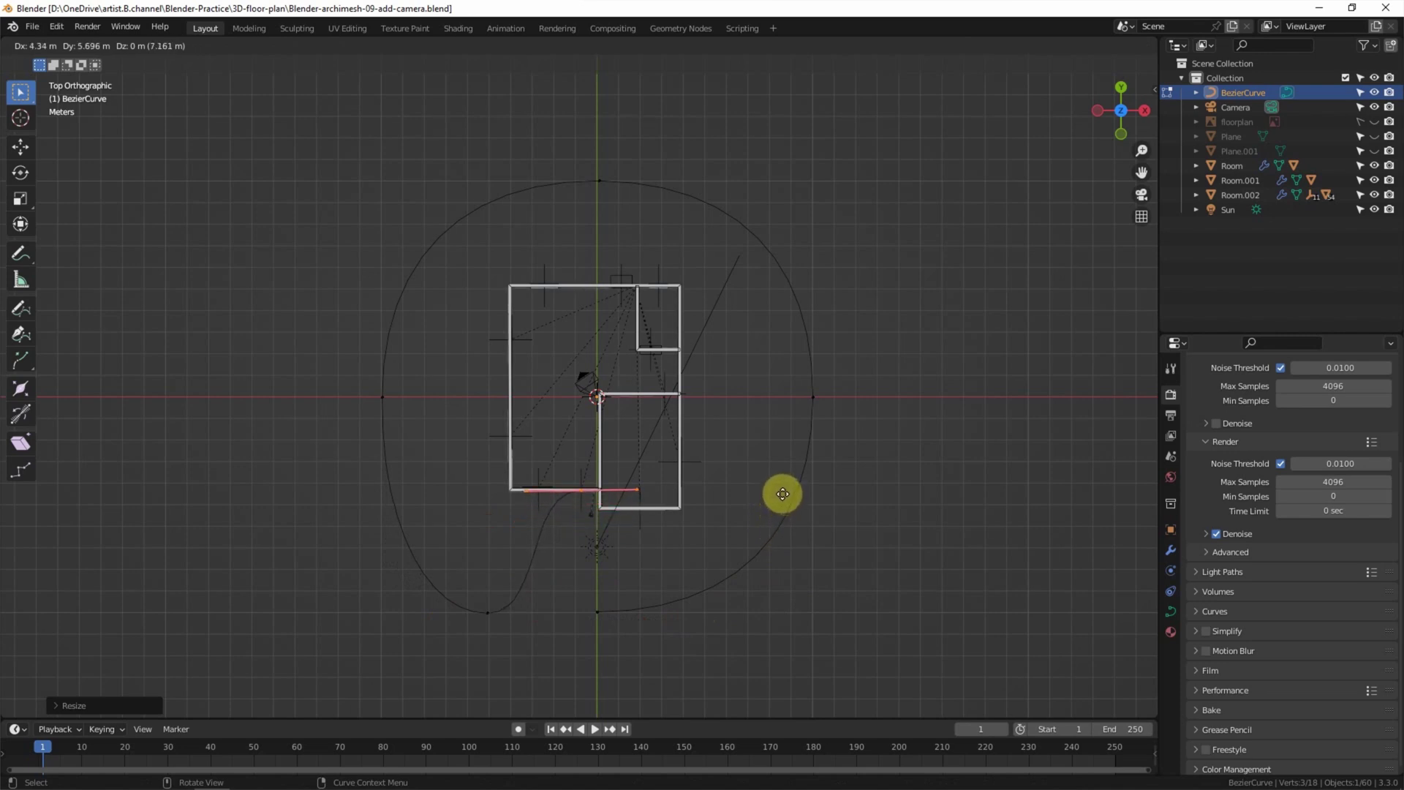
pyautogui.click(781, 494)
pyautogui.press('r')
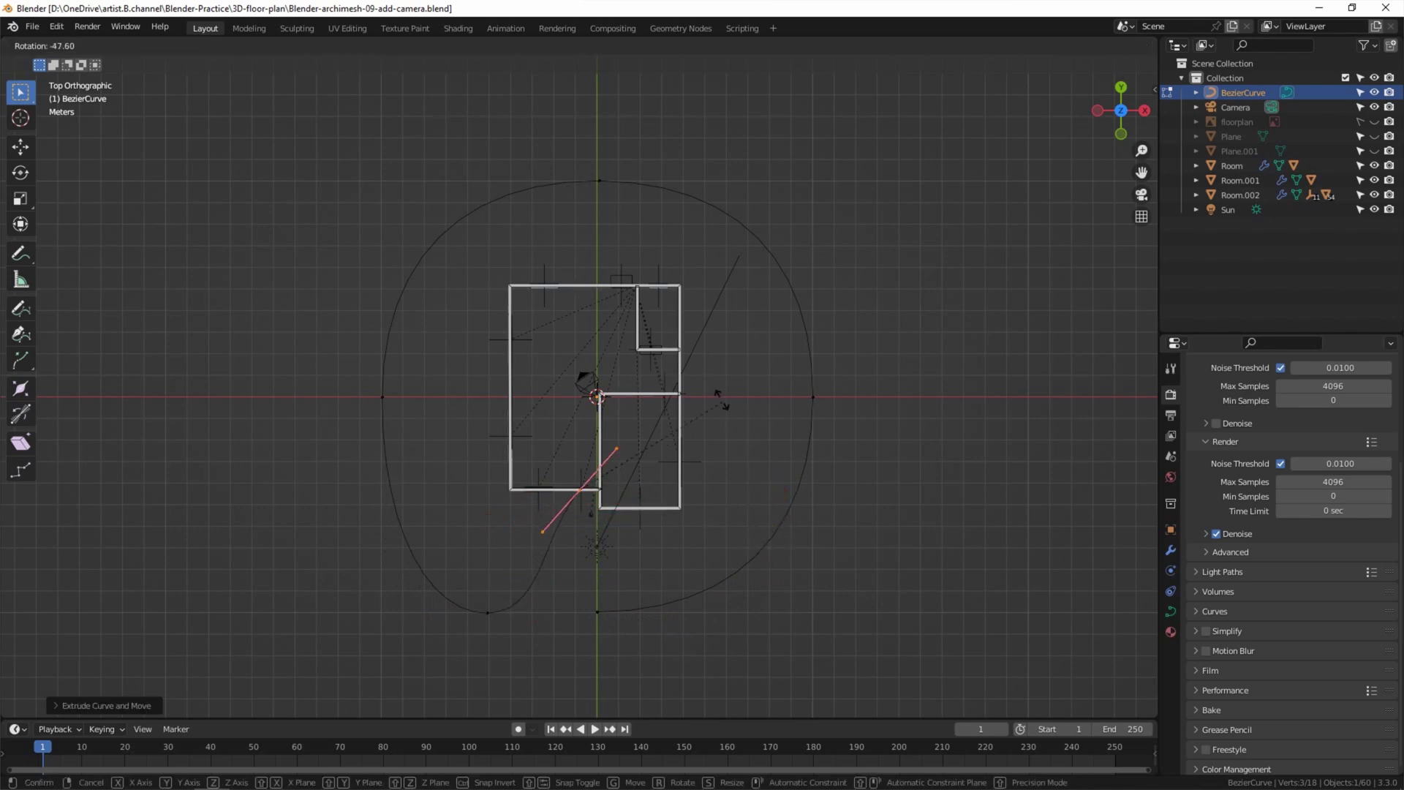
pyautogui.click(641, 313)
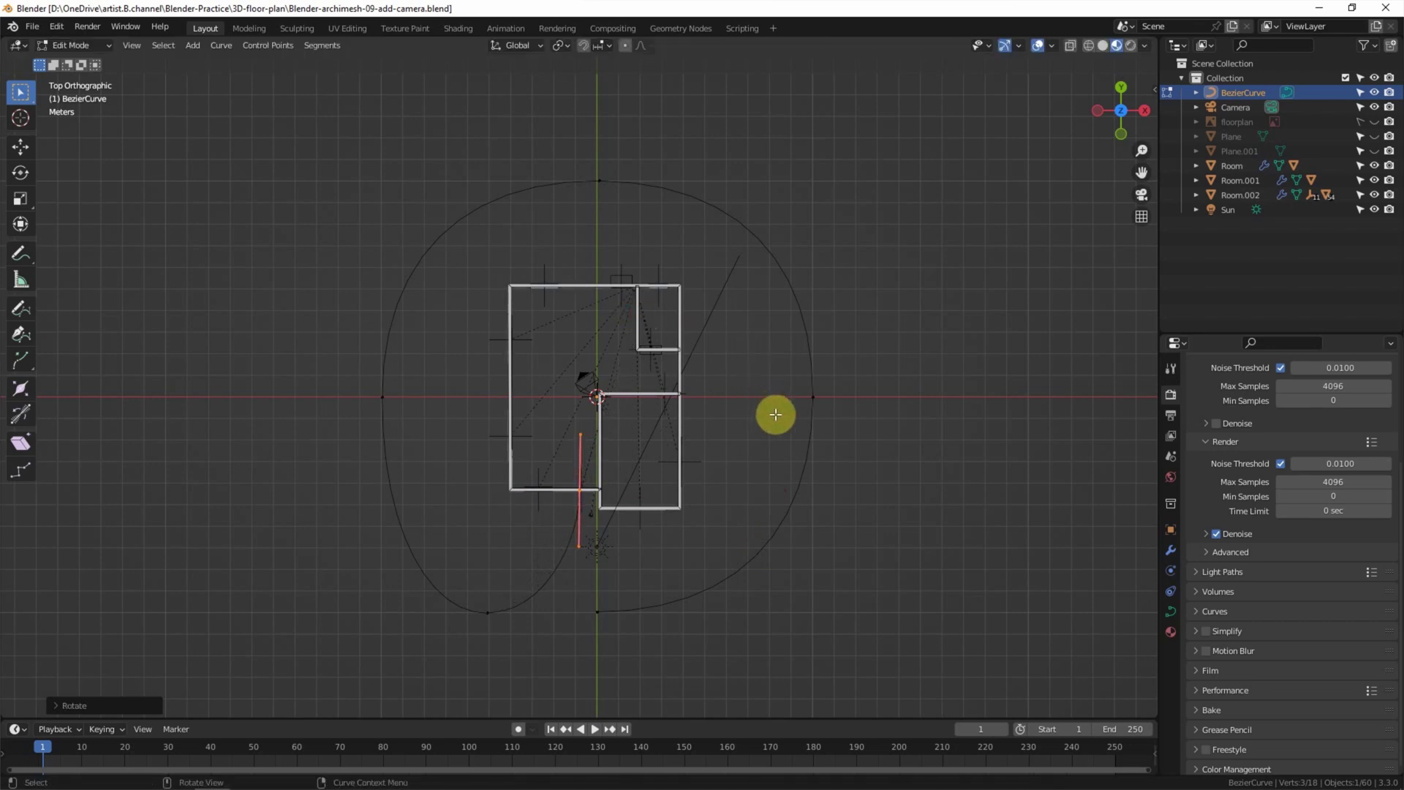
# Extrude another control point straight through the door into the large room and scale down its handles
pyautogui.press('g')
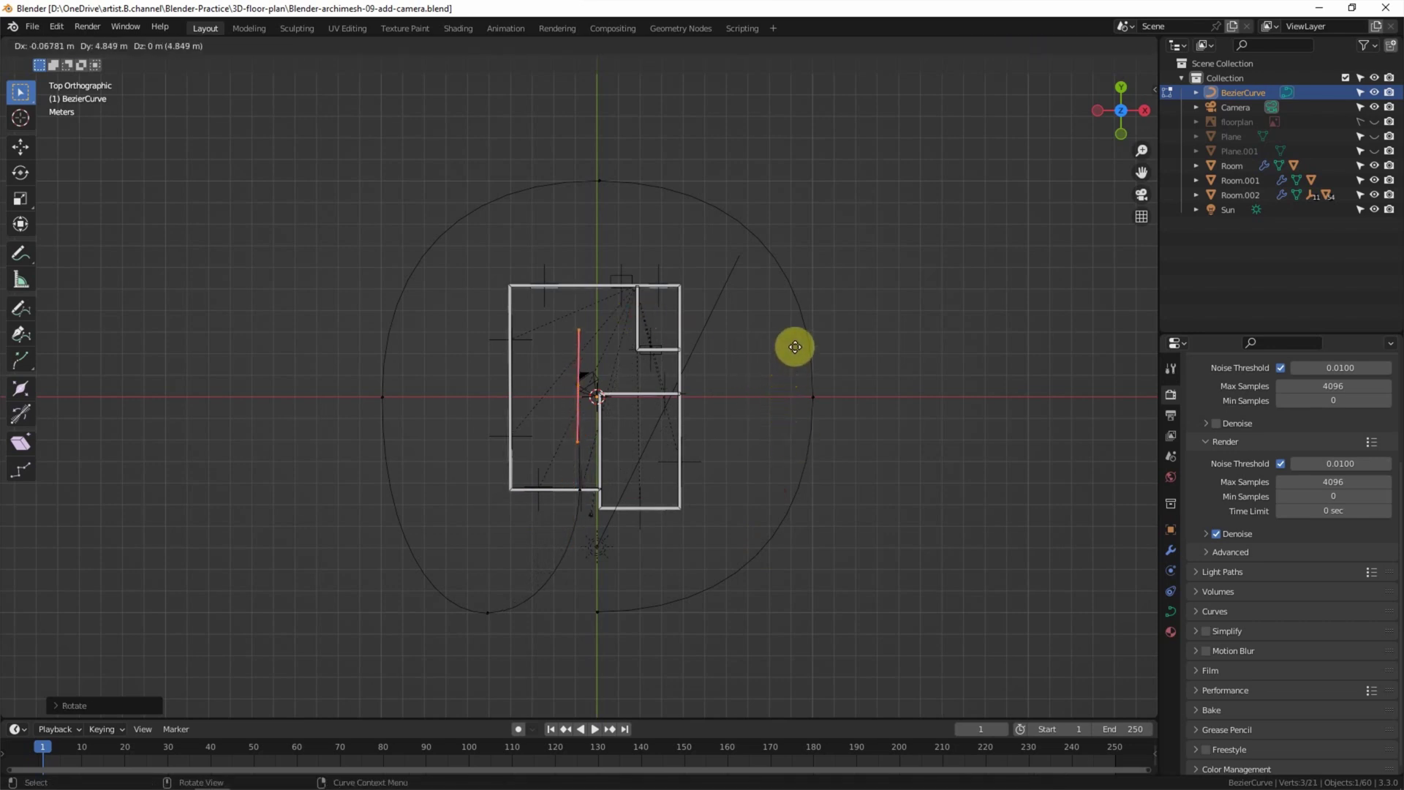
pyautogui.click(800, 336)
pyautogui.press('s')
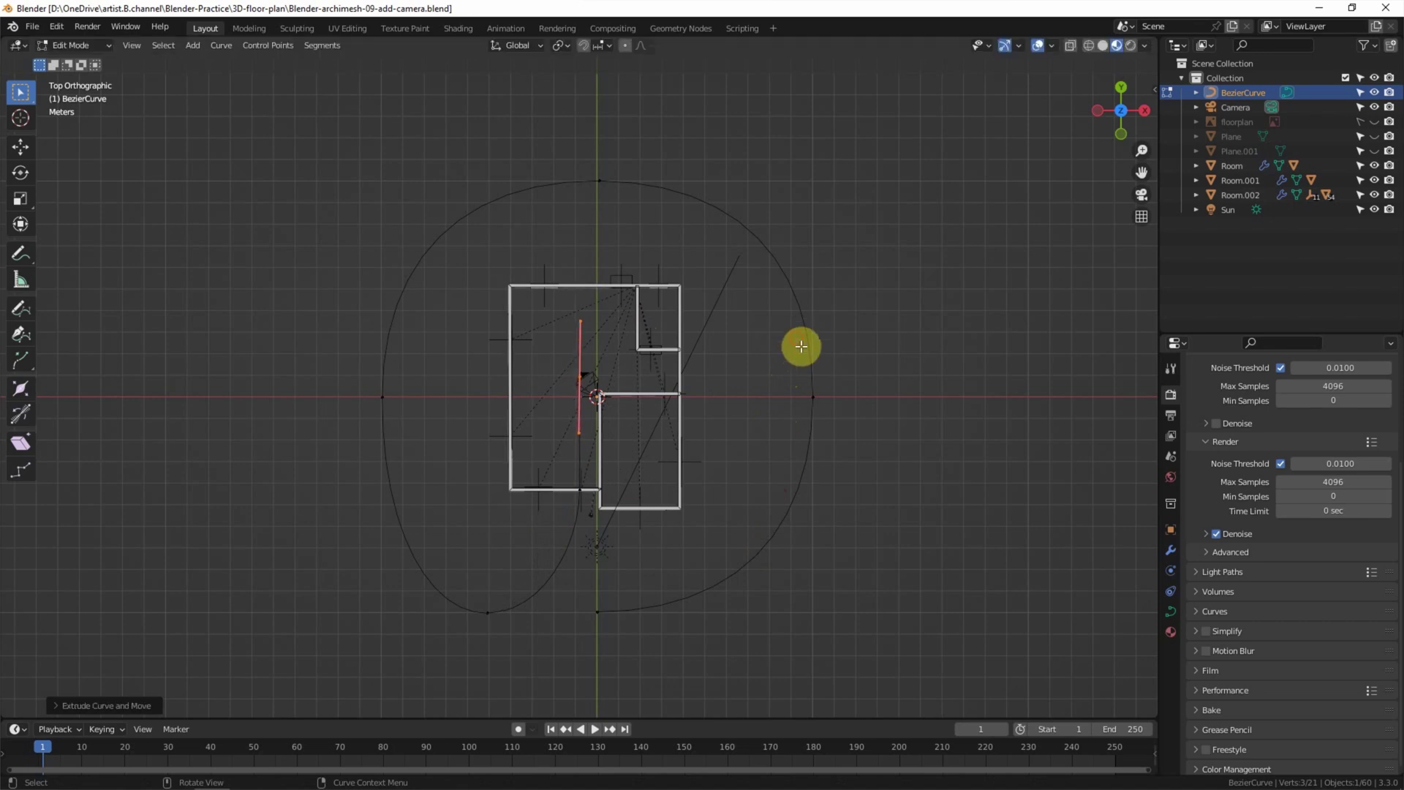
pyautogui.click(820, 480)
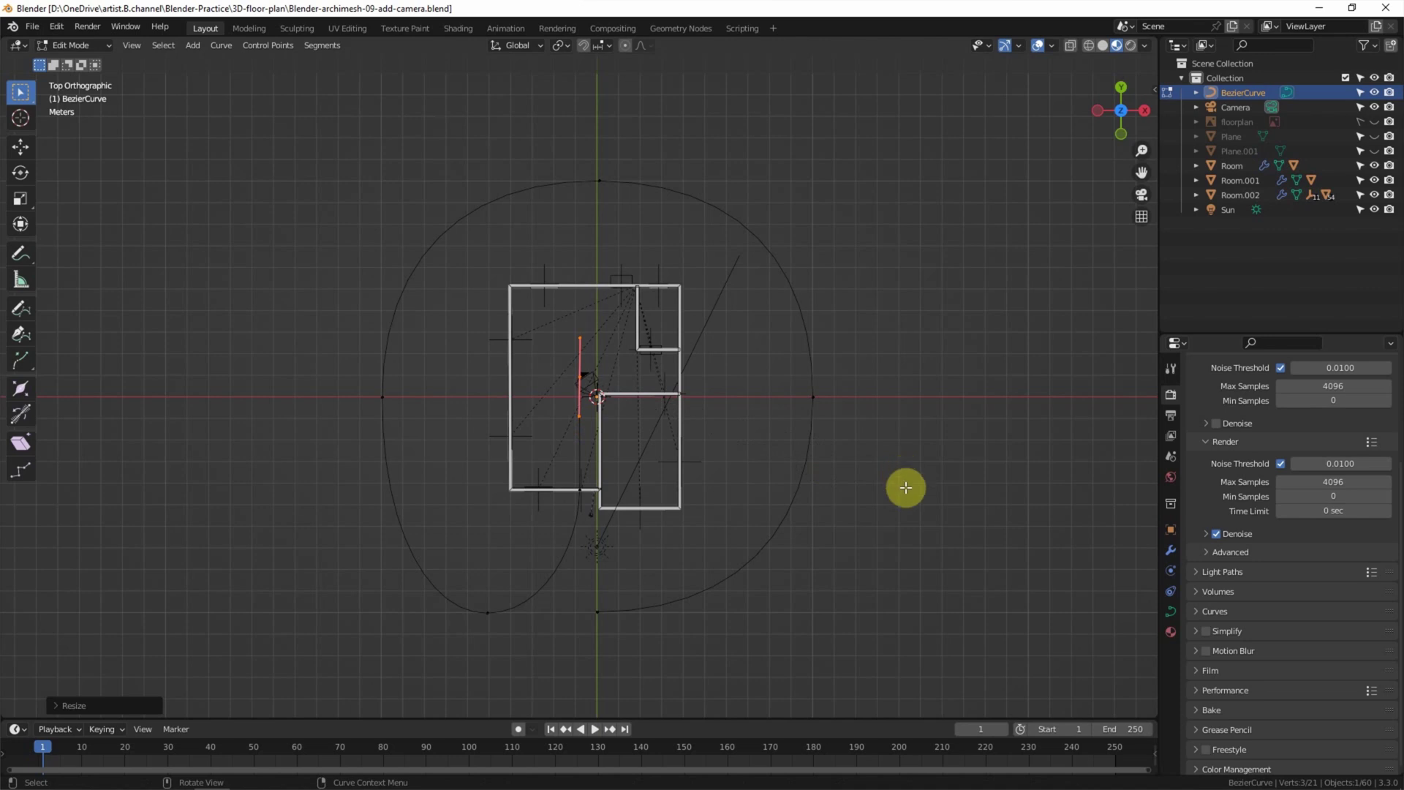
# Select all the curve's control points and raise them along the Z axis above the house walls
pyautogui.moveTo(906, 500); pyautogui.dragTo(810, 373, button='middle')
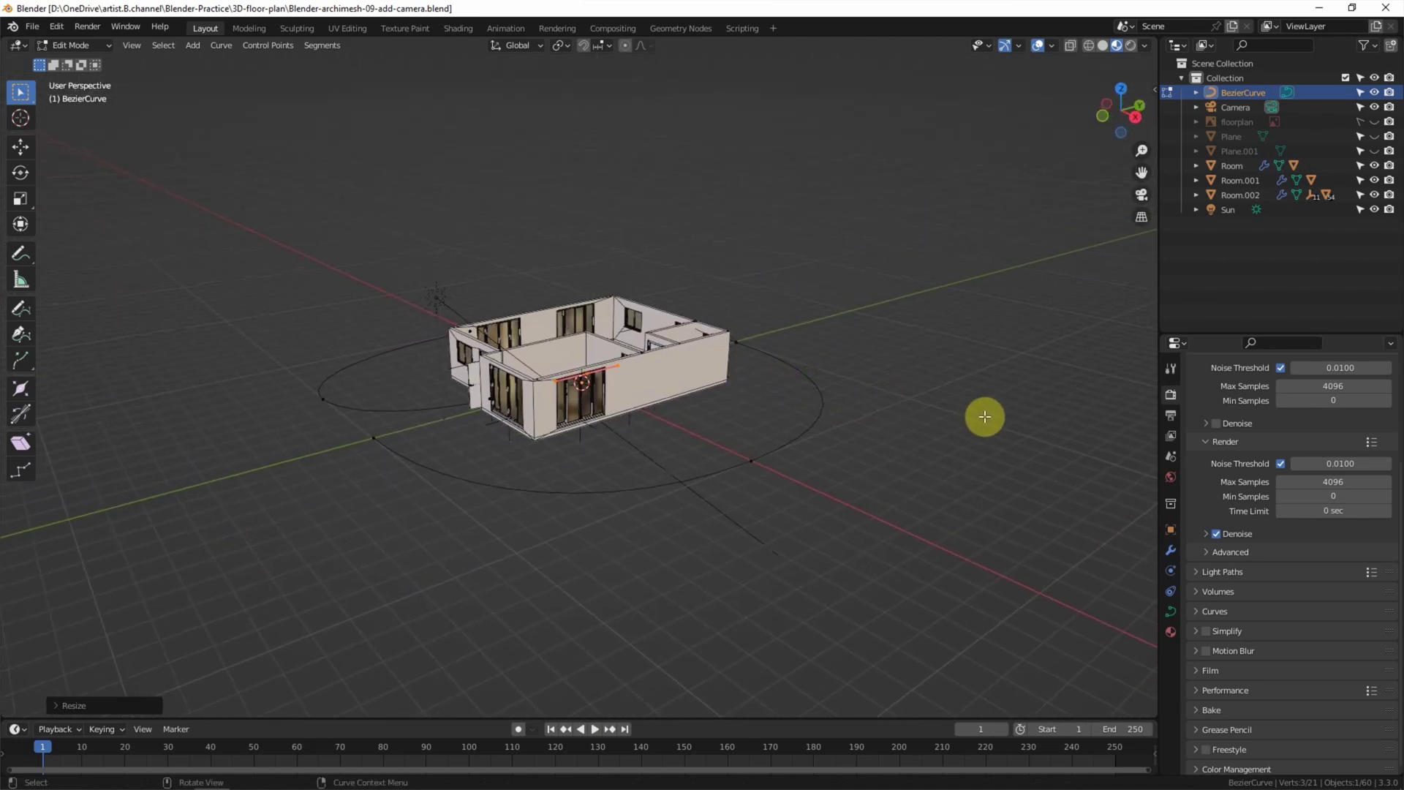
pyautogui.press('a')
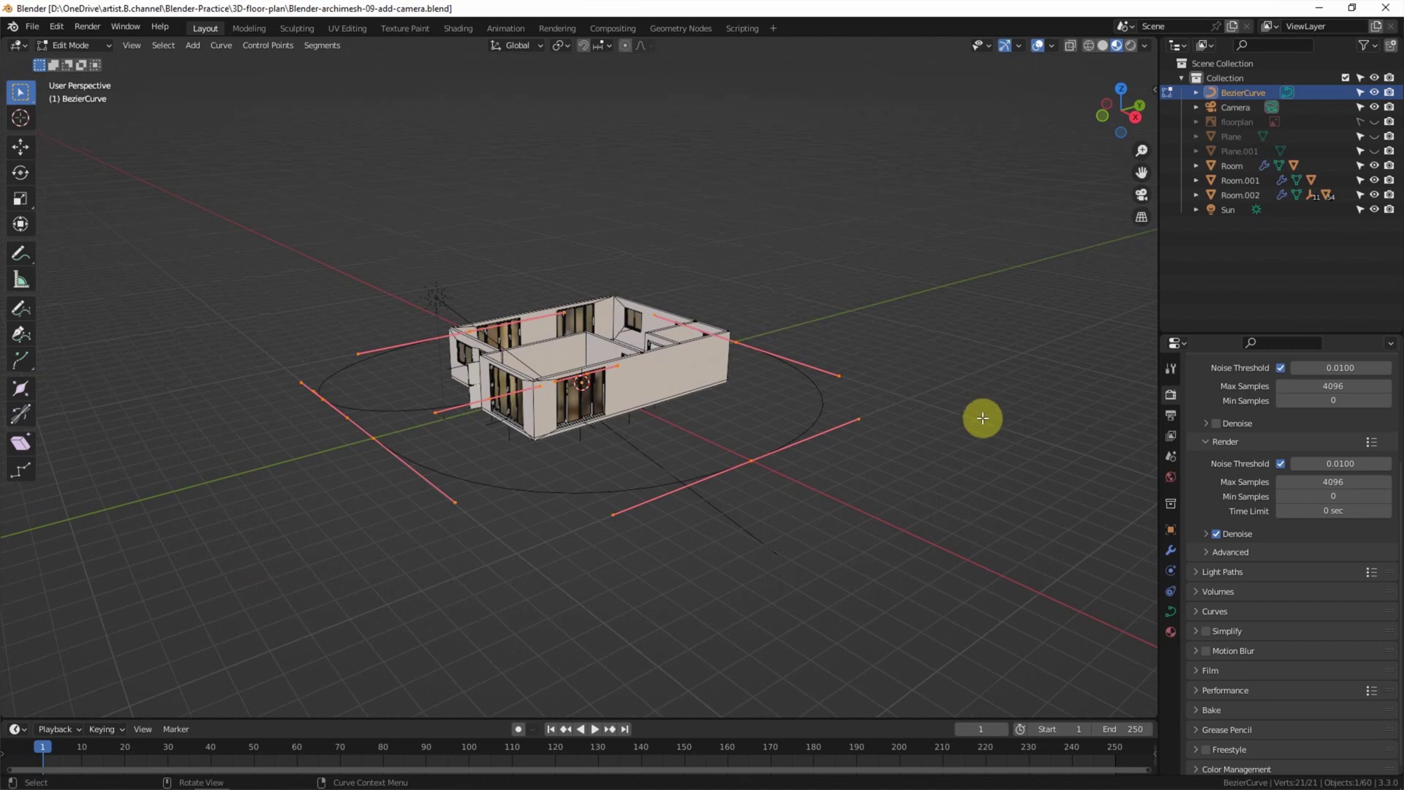
pyautogui.click(21, 146)
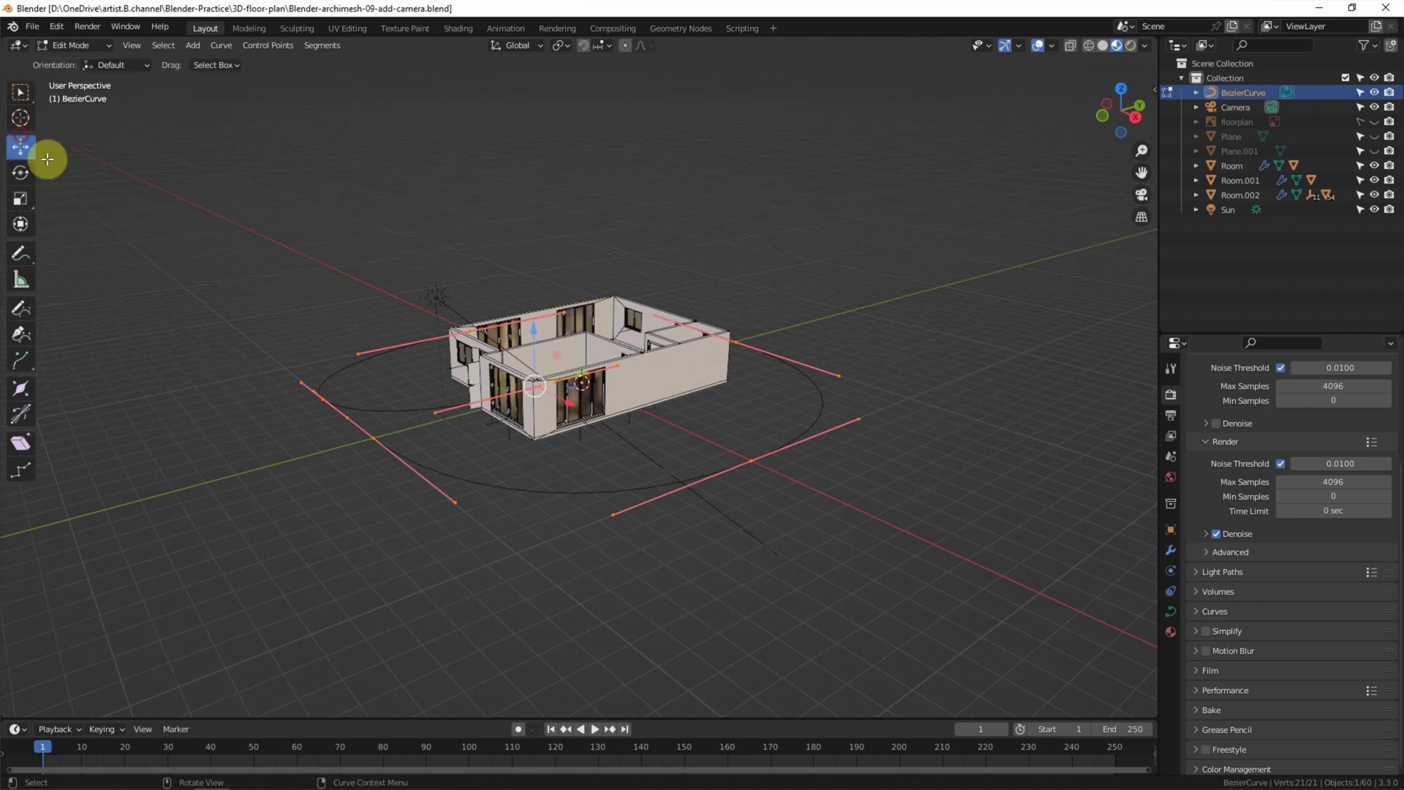
pyautogui.click(1134, 119)
pyautogui.moveTo(527, 313); pyautogui.dragTo(550, 179)
# Lower the two control points at the door and inside the room along Z to about mid-height of the door
pyautogui.click(639, 185)
pyautogui.moveTo(639, 185); pyautogui.dragTo(605, 276, button='middle')
pyautogui.moveTo(436, 238); pyautogui.dragTo(594, 305)
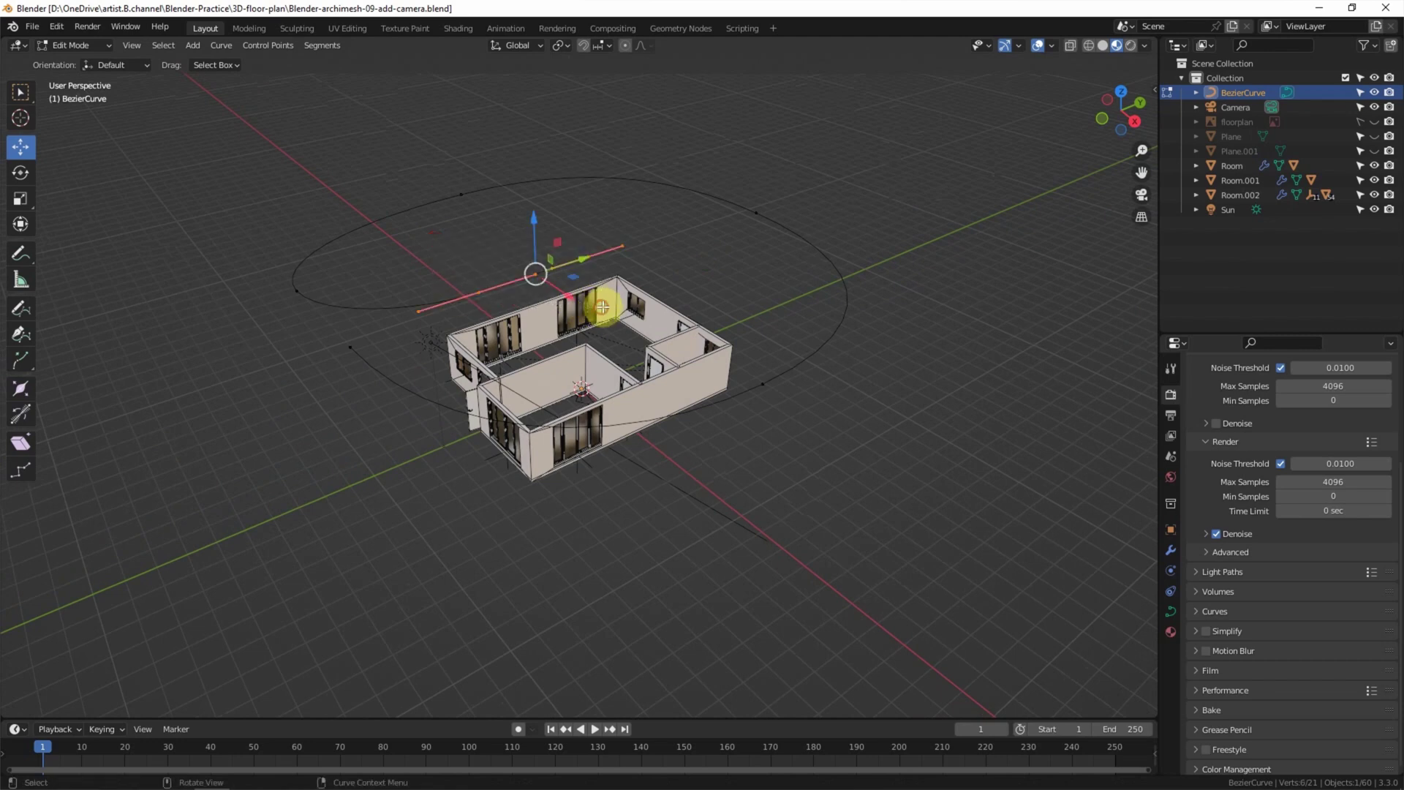
pyautogui.moveTo(533, 221); pyautogui.dragTo(555, 307)
pyautogui.press('KP_5')
pyautogui.click(1090, 131)
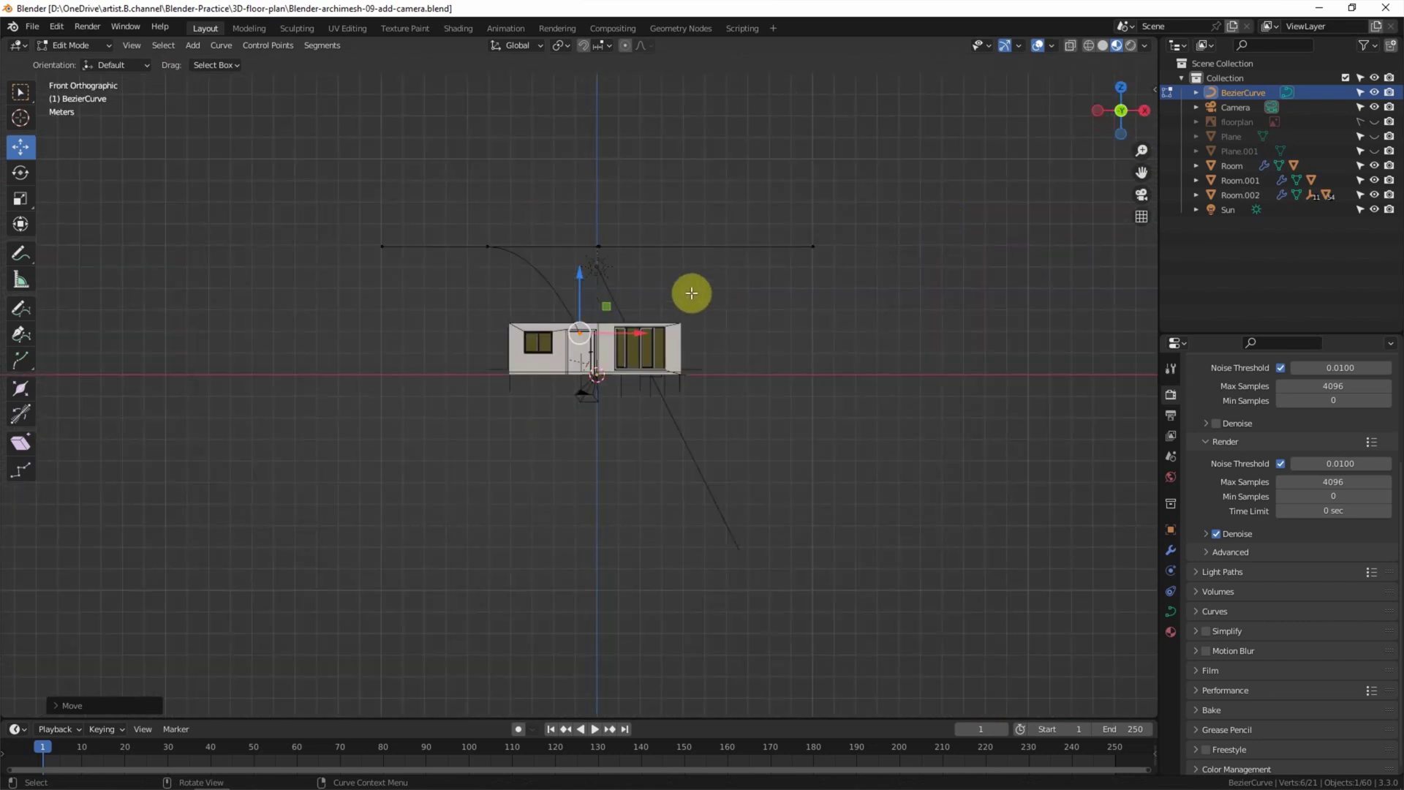
pyautogui.moveTo(583, 226); pyautogui.dragTo(592, 241)
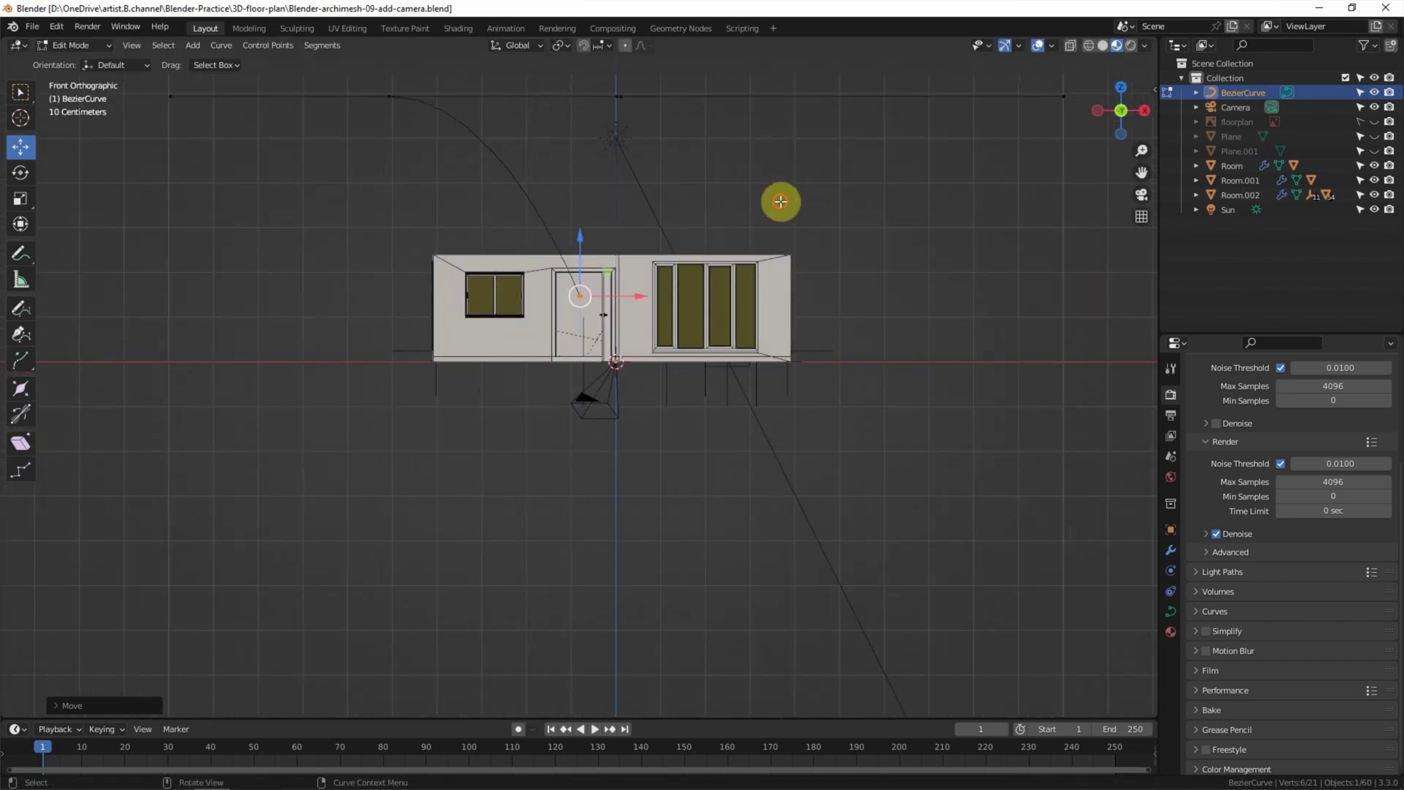
# Lower the control point before the door in front view and rotate its handles about 28° to slope down towards the entrance
pyautogui.click(777, 201)
pyautogui.keyDown('shift'); pyautogui.moveTo(790, 194); pyautogui.dragTo(816, 245, button='middle'); pyautogui.keyUp('shift')
pyautogui.click(414, 147)
pyautogui.moveTo(411, 87); pyautogui.dragTo(411, 173)
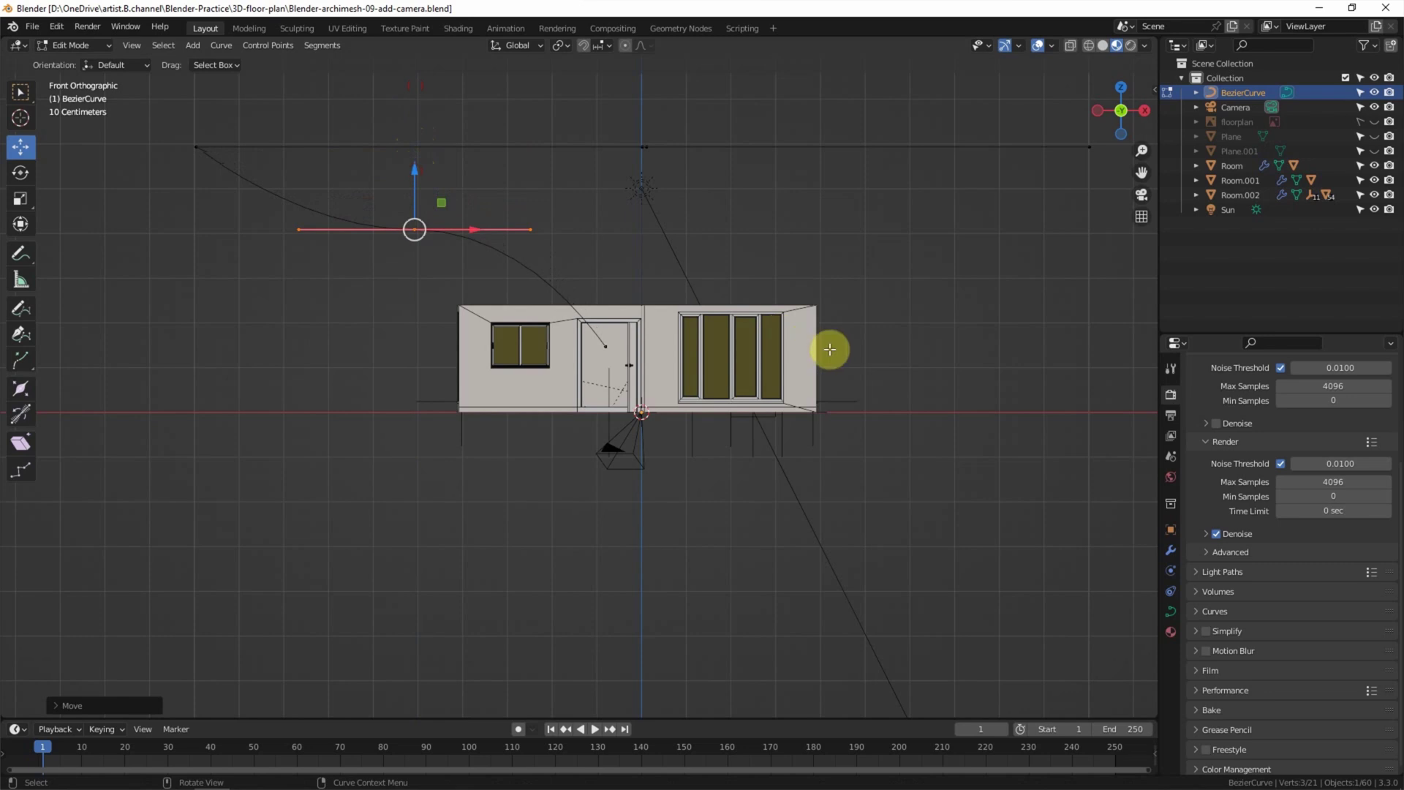
pyautogui.press('r')
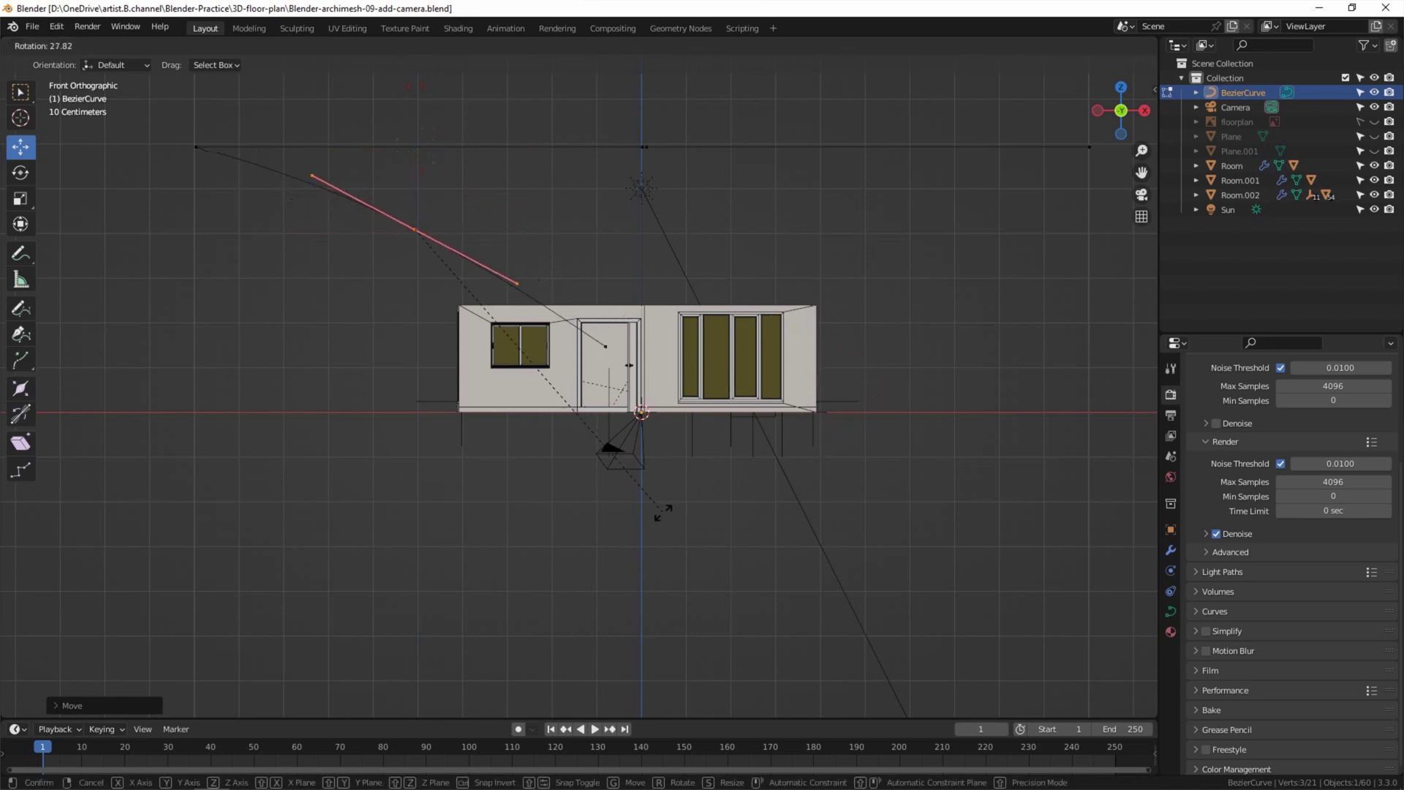
pyautogui.click(661, 512)
# Finish editing the curve's points and return to Object Mode
pyautogui.scroll(-1, 841, 399)
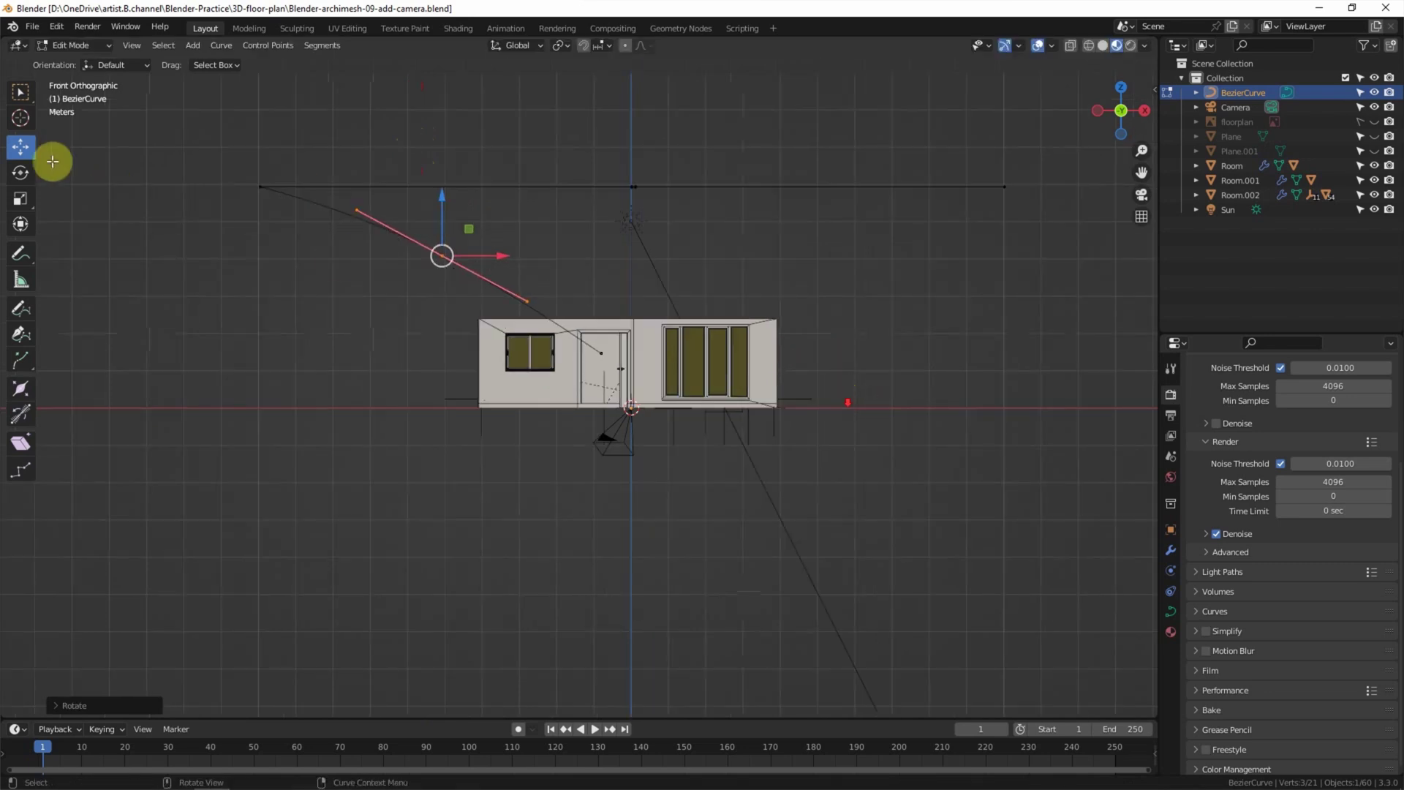
pyautogui.click(26, 106)
pyautogui.moveTo(821, 304); pyautogui.dragTo(804, 372, button='middle')
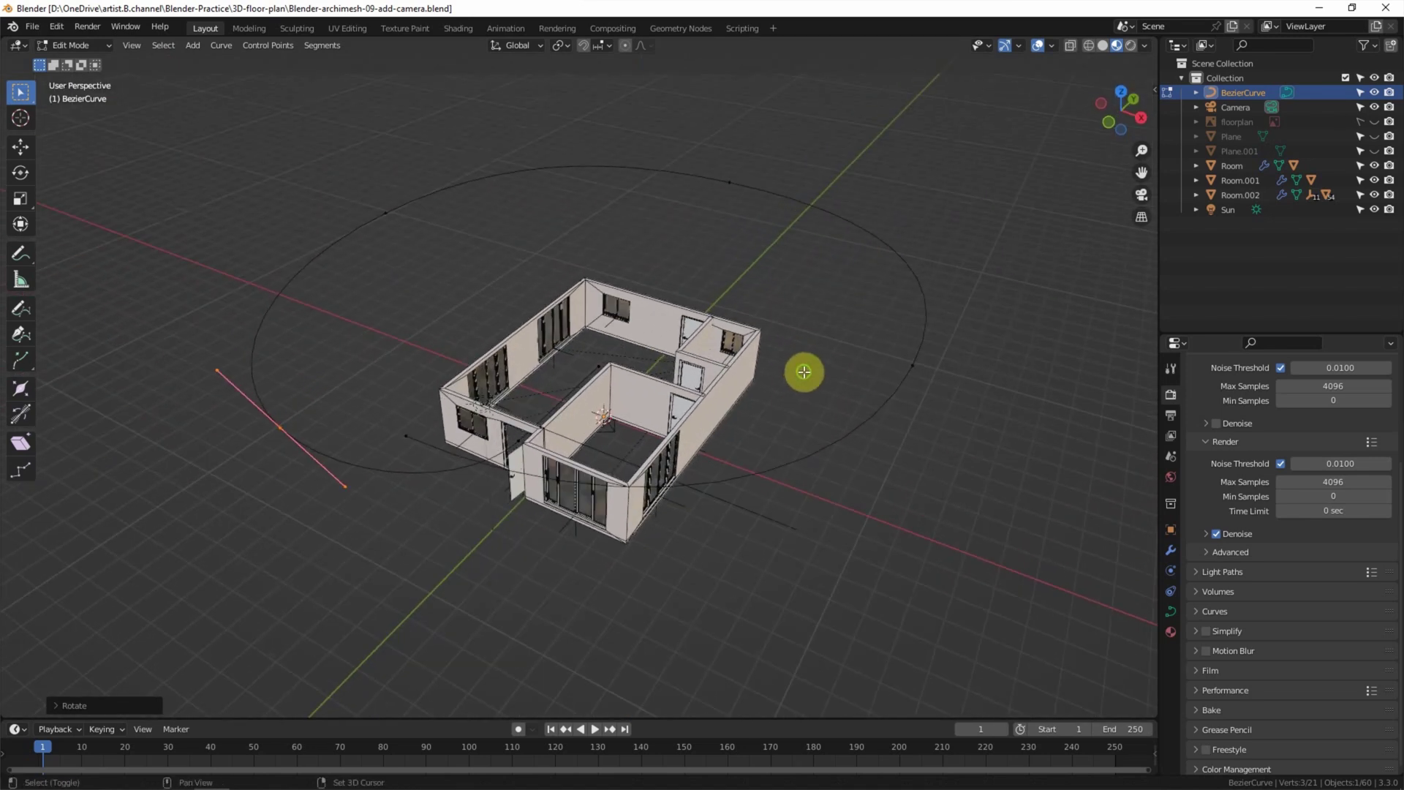
pyautogui.click(79, 45)
pyautogui.click(86, 60)
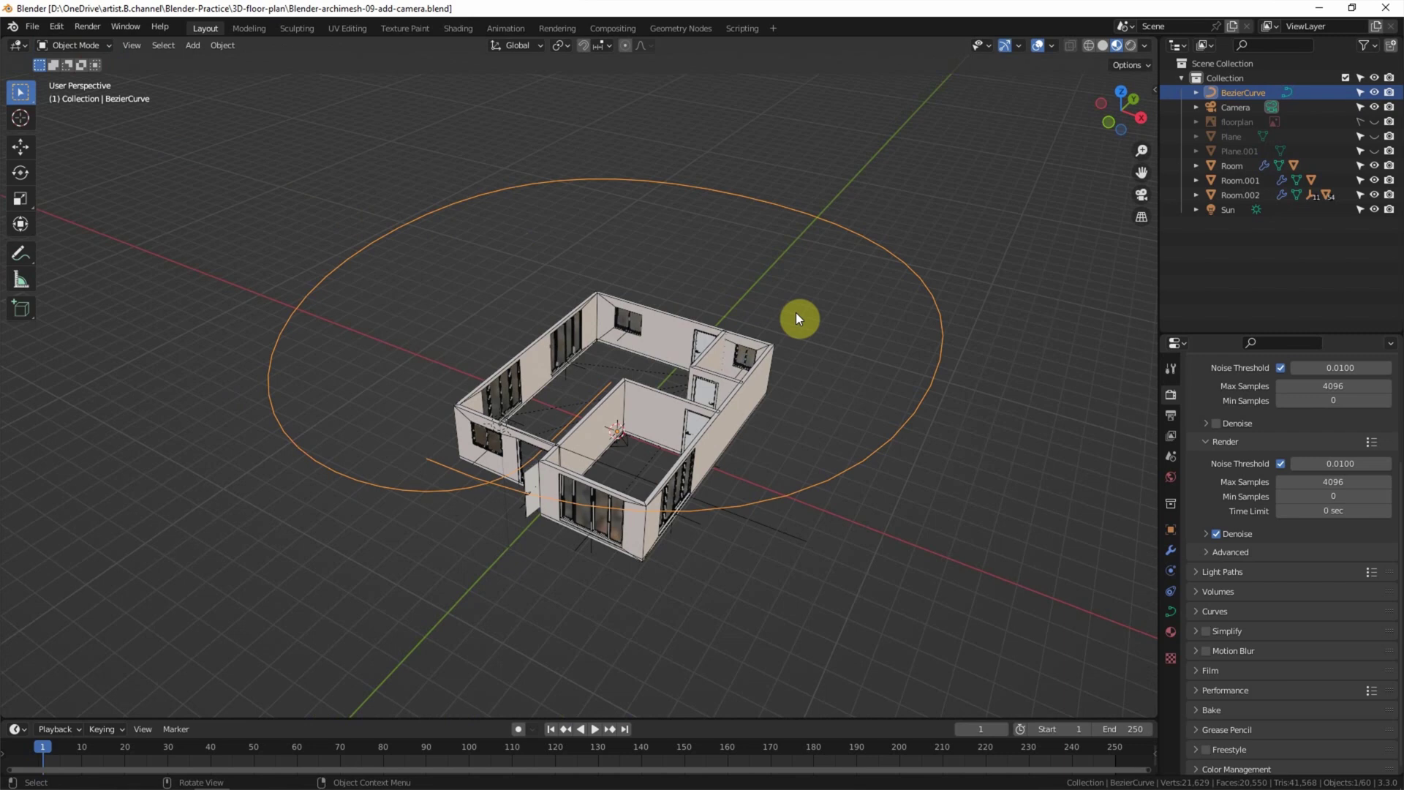
pyautogui.press('ctrl')
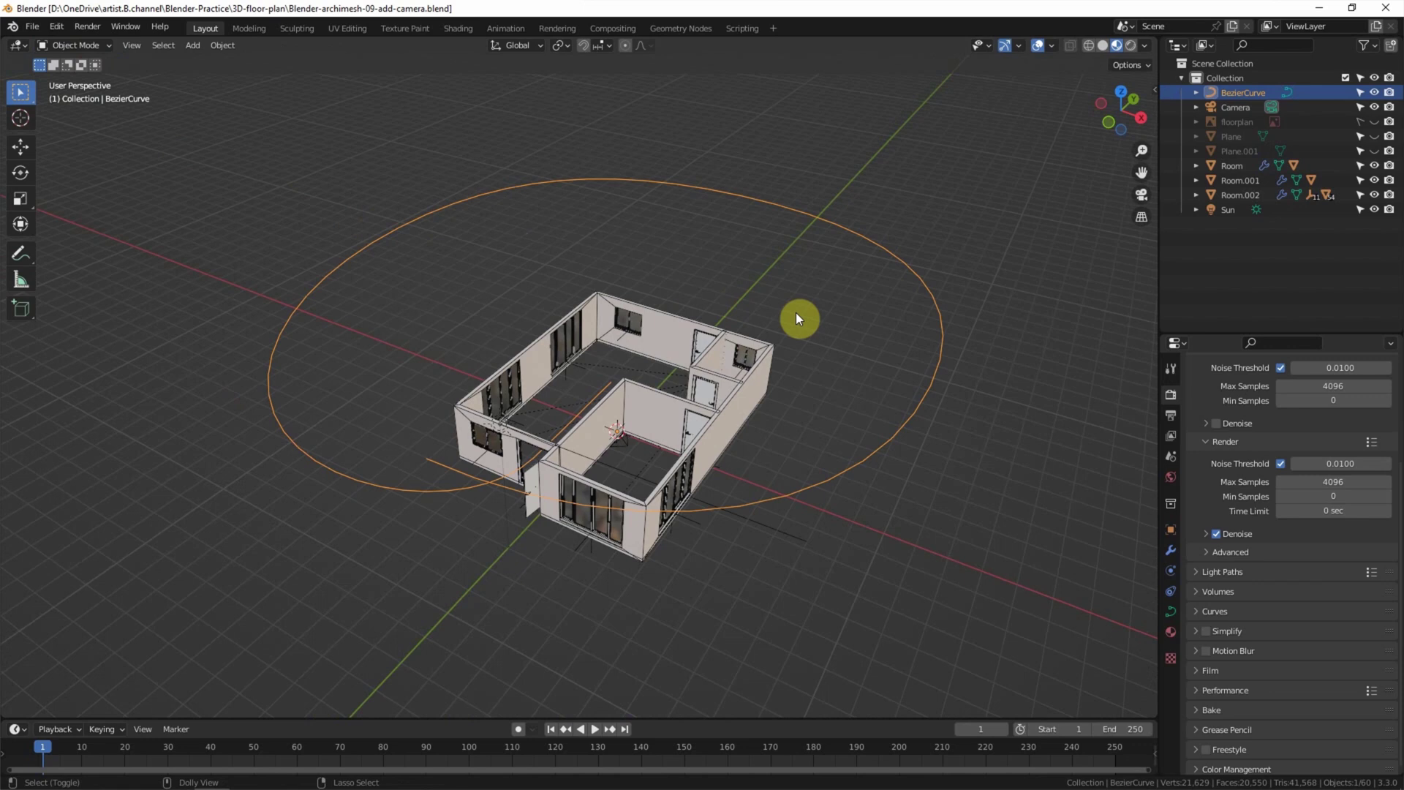
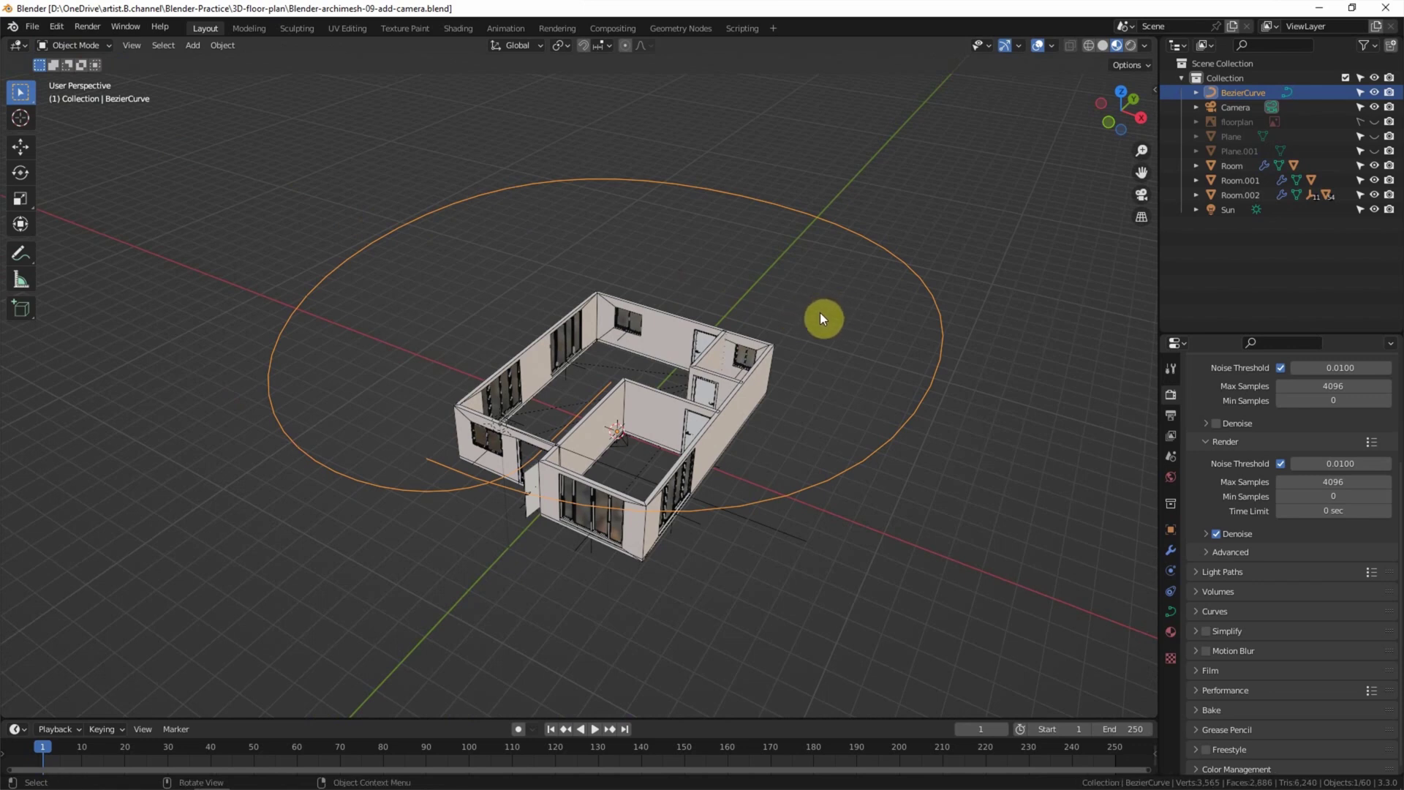
# Add a Follow Path constraint to the camera with BezierCurve as its target
pyautogui.click(1231, 107)
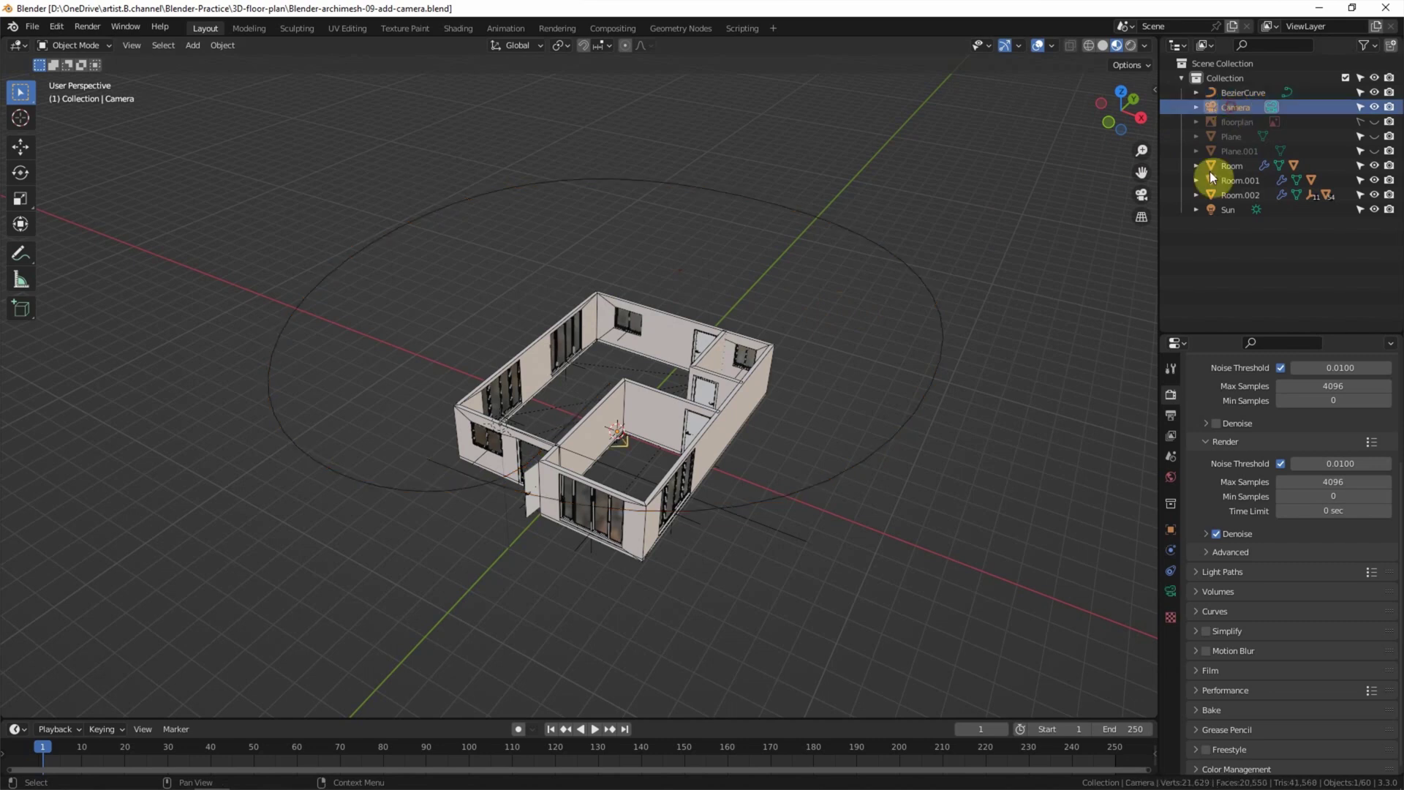
pyautogui.click(1170, 571)
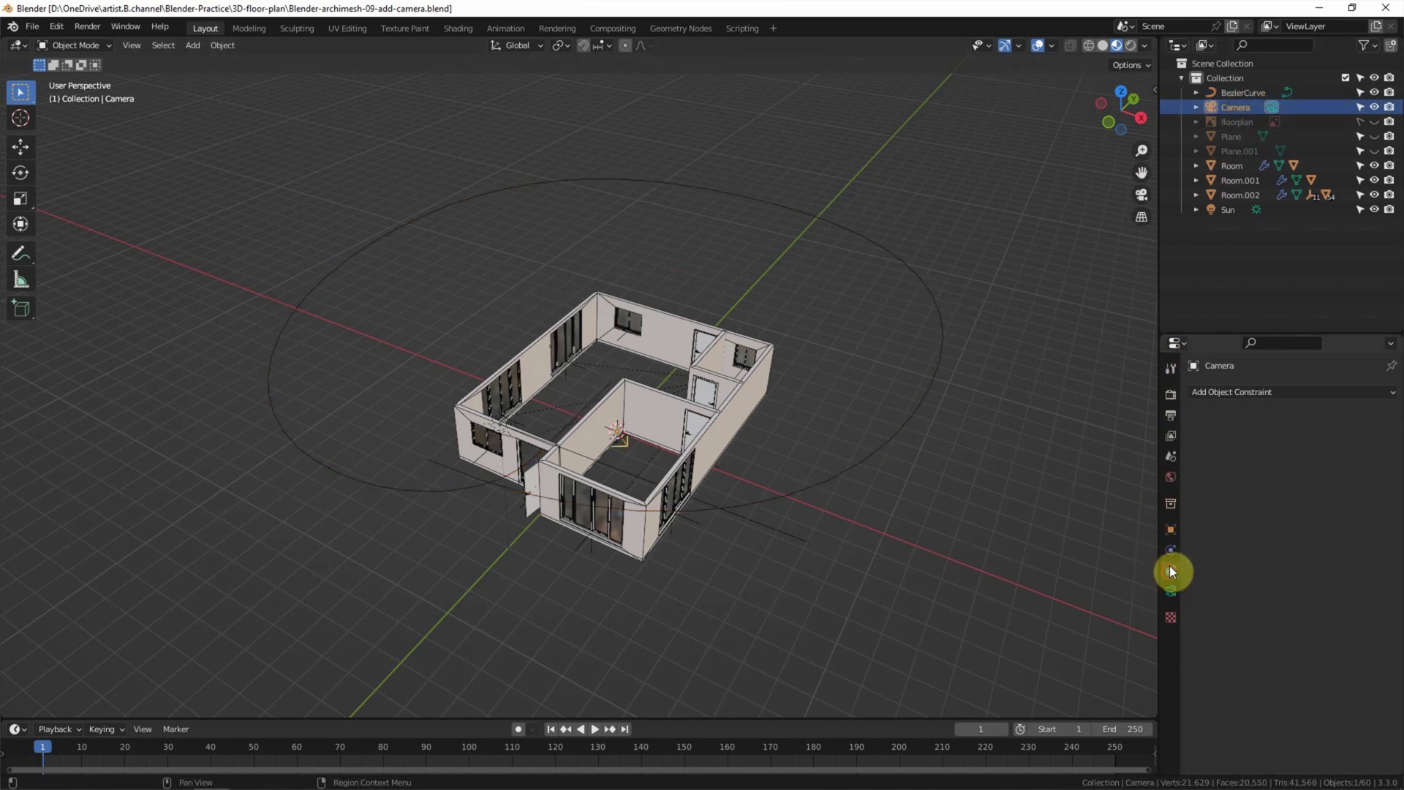
pyautogui.click(1251, 393)
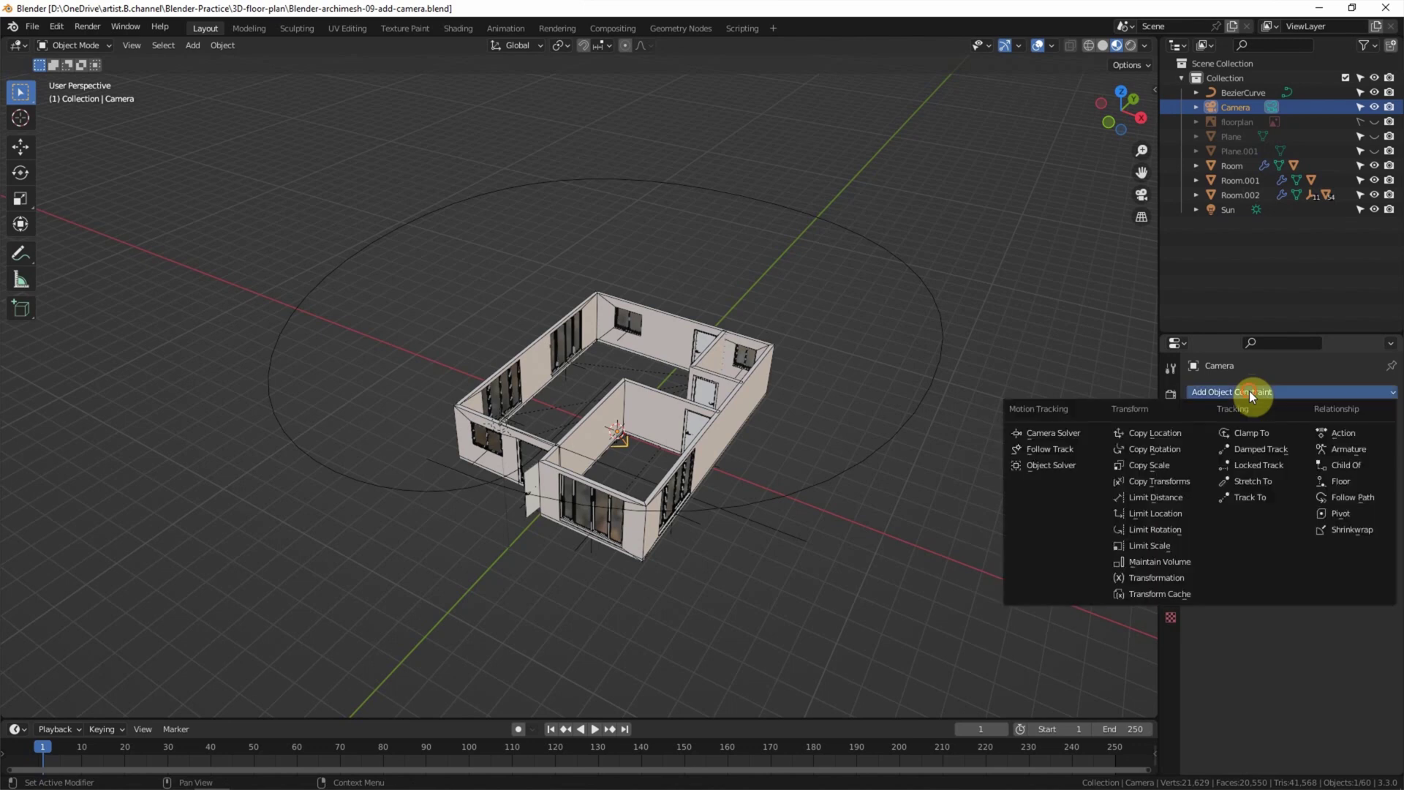
pyautogui.click(1345, 497)
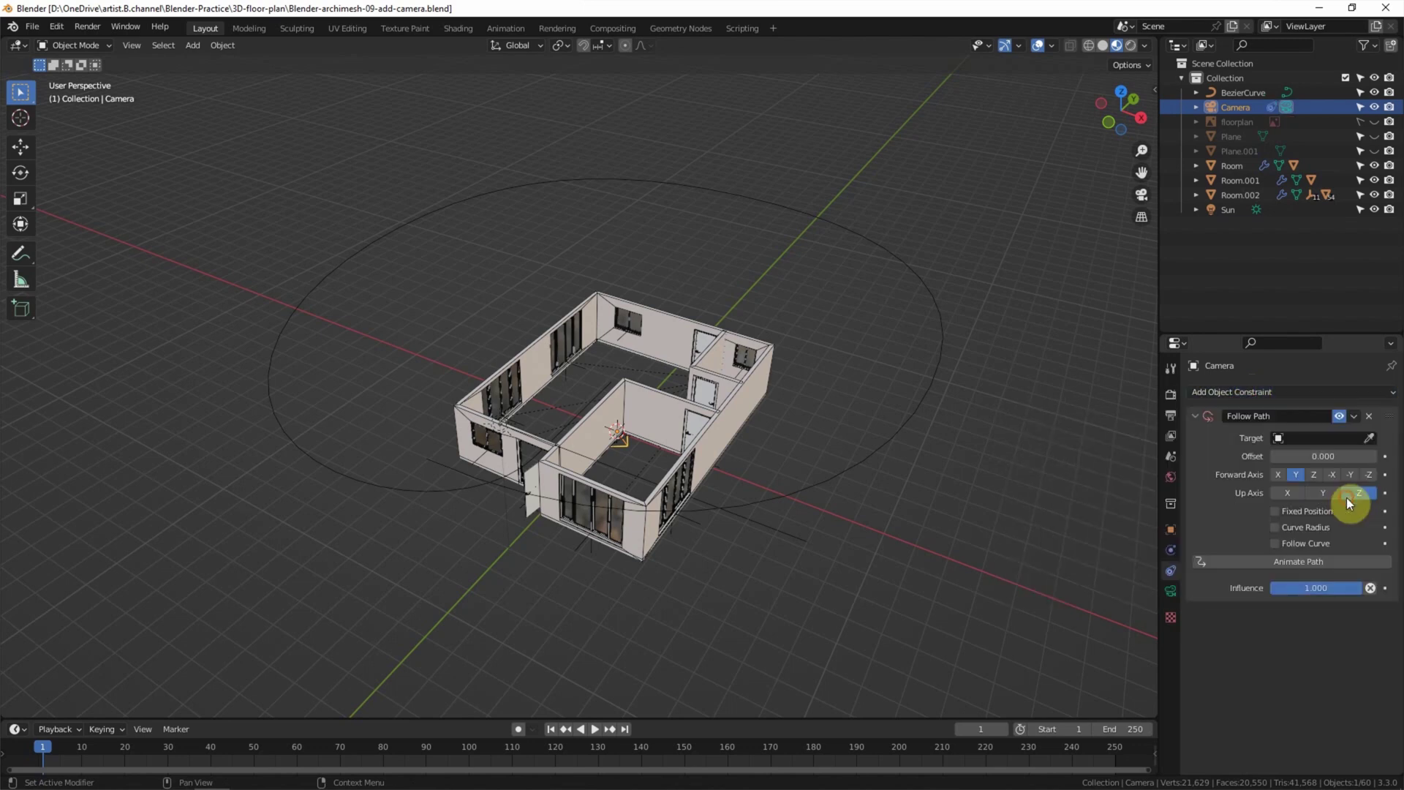
pyautogui.click(1301, 437)
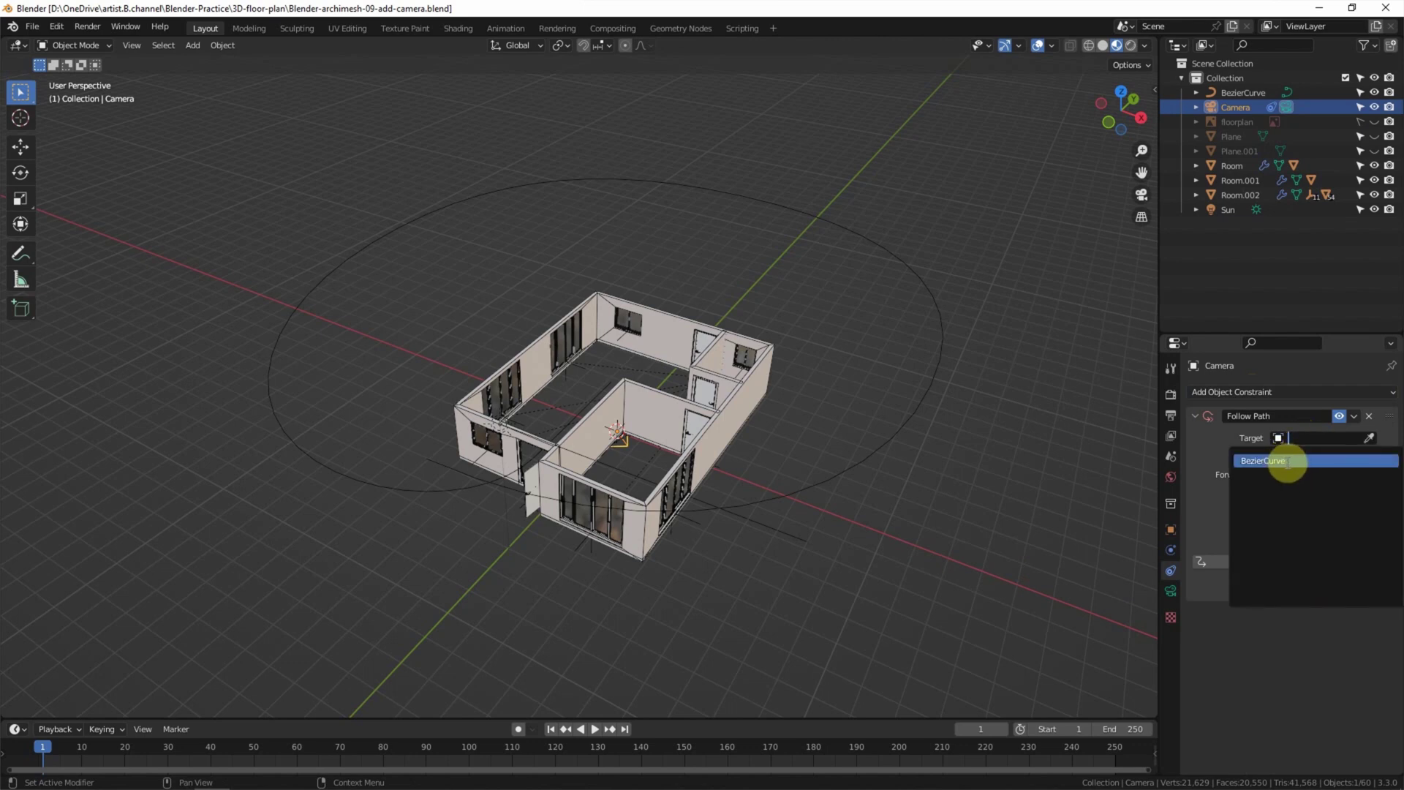
pyautogui.click(1285, 461)
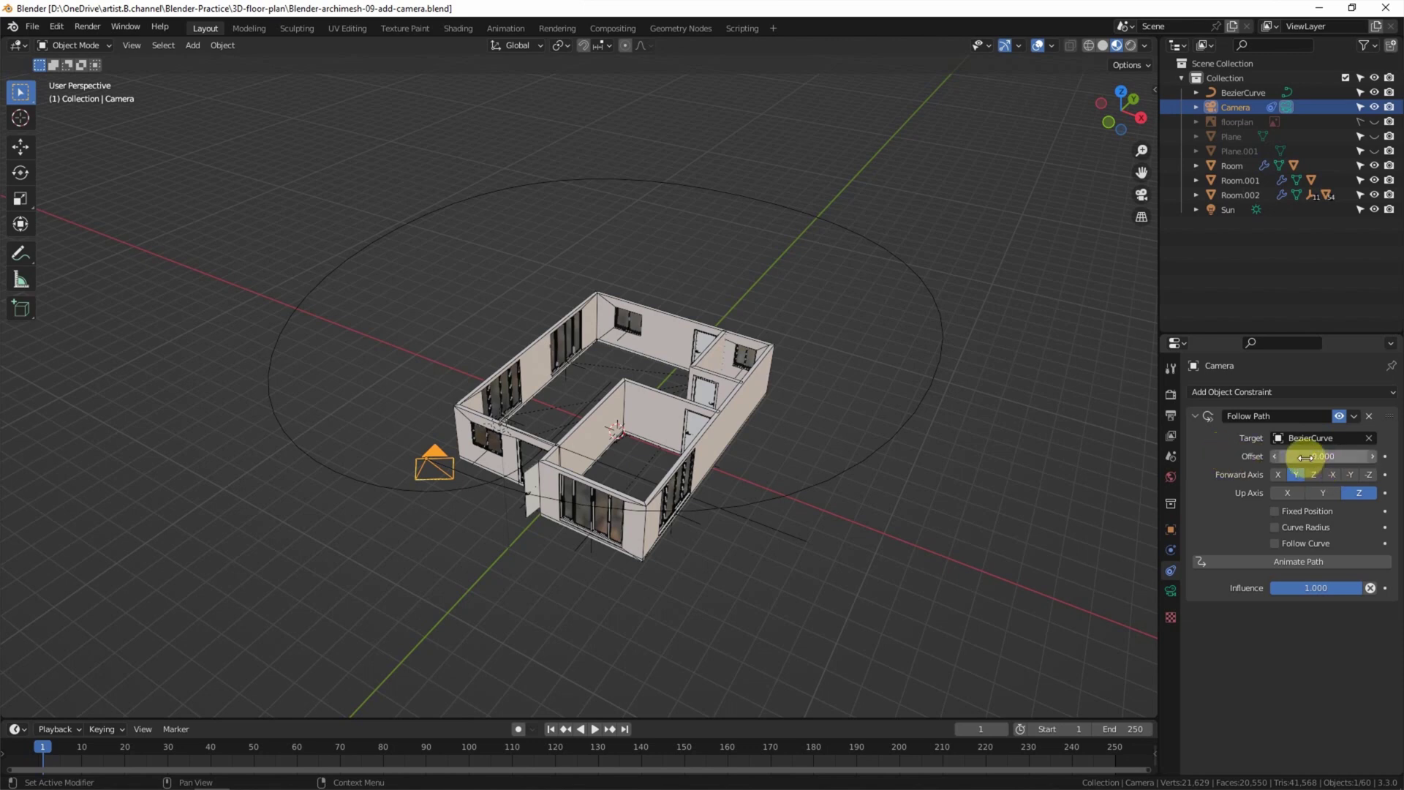
# Test the camera's travel along the curve by changing the Follow Path offset to -100, and reset it to 0
pyautogui.moveTo(1306, 458); pyautogui.dragTo(909, 458)
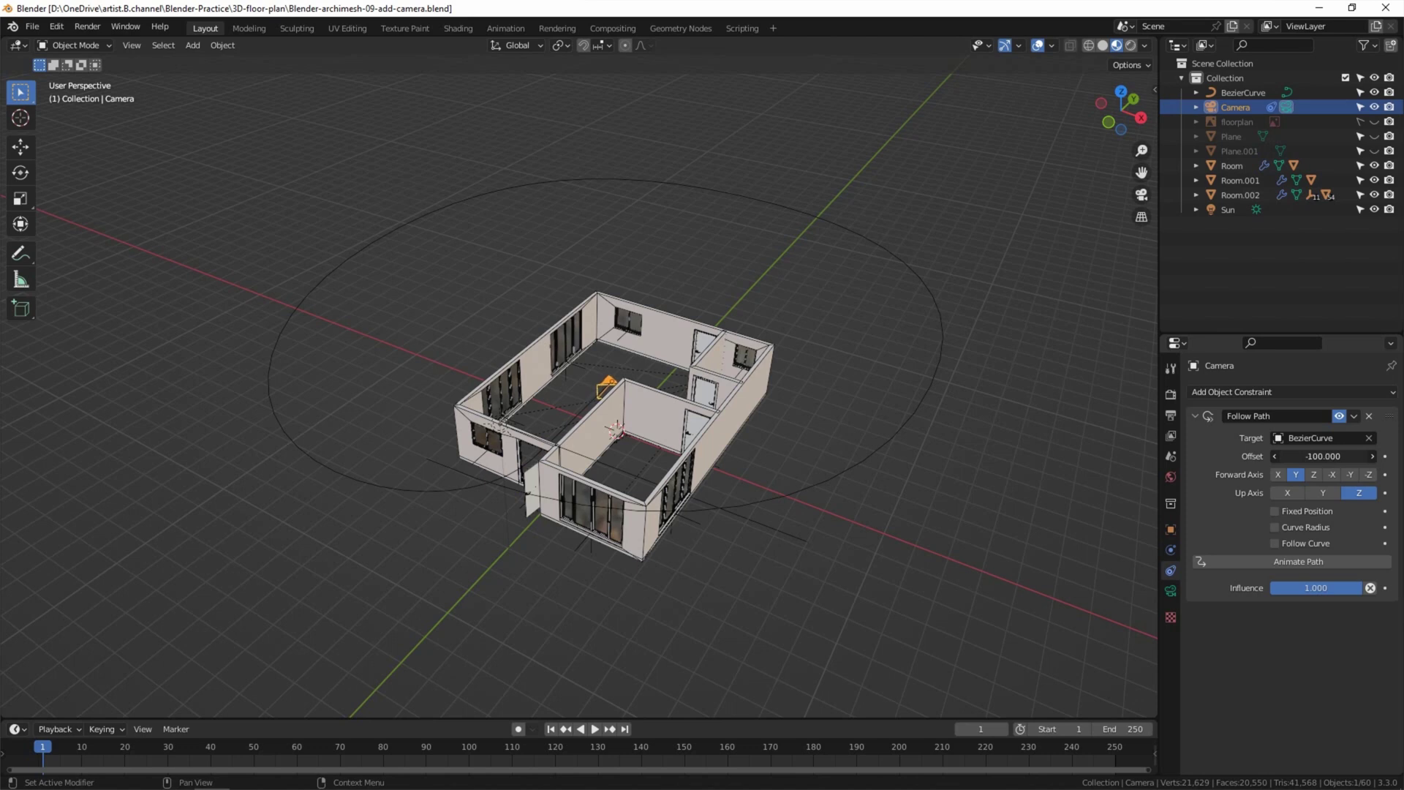
pyautogui.click(1330, 455)
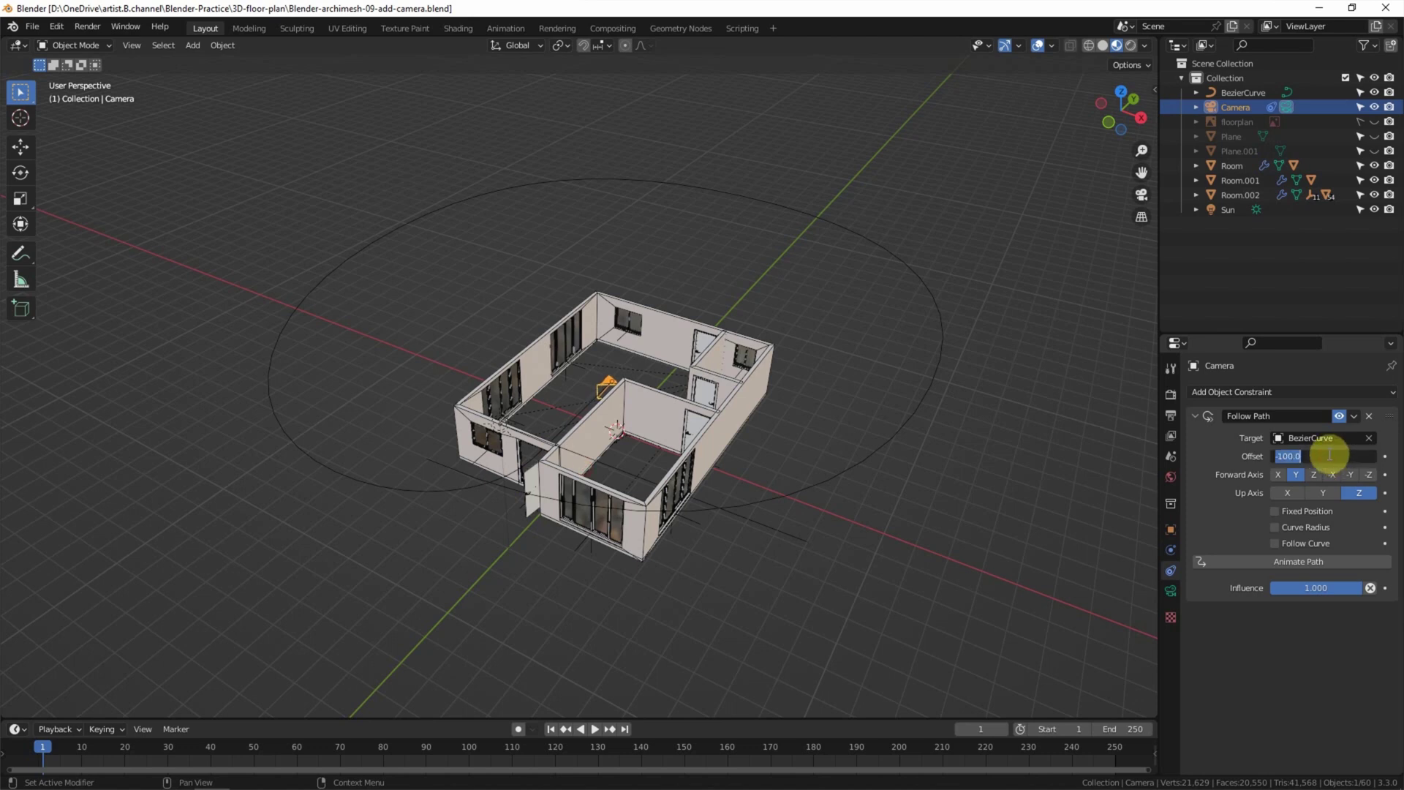
pyautogui.write('0')
pyautogui.press('Return')
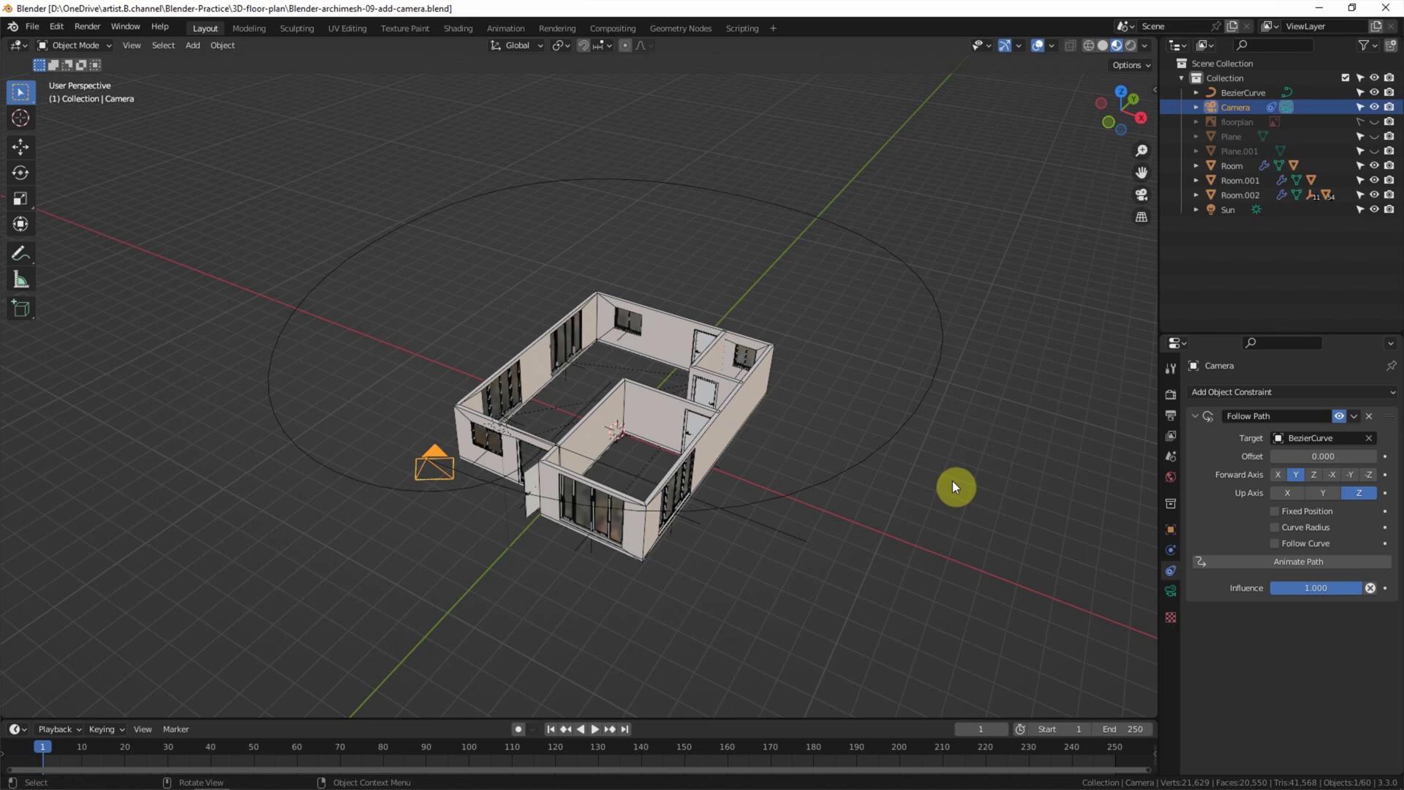
# Slide the camera along the curve by changing its Follow Path offset to about -29.1
pyautogui.moveTo(1323, 455); pyautogui.dragTo(1269, 456)
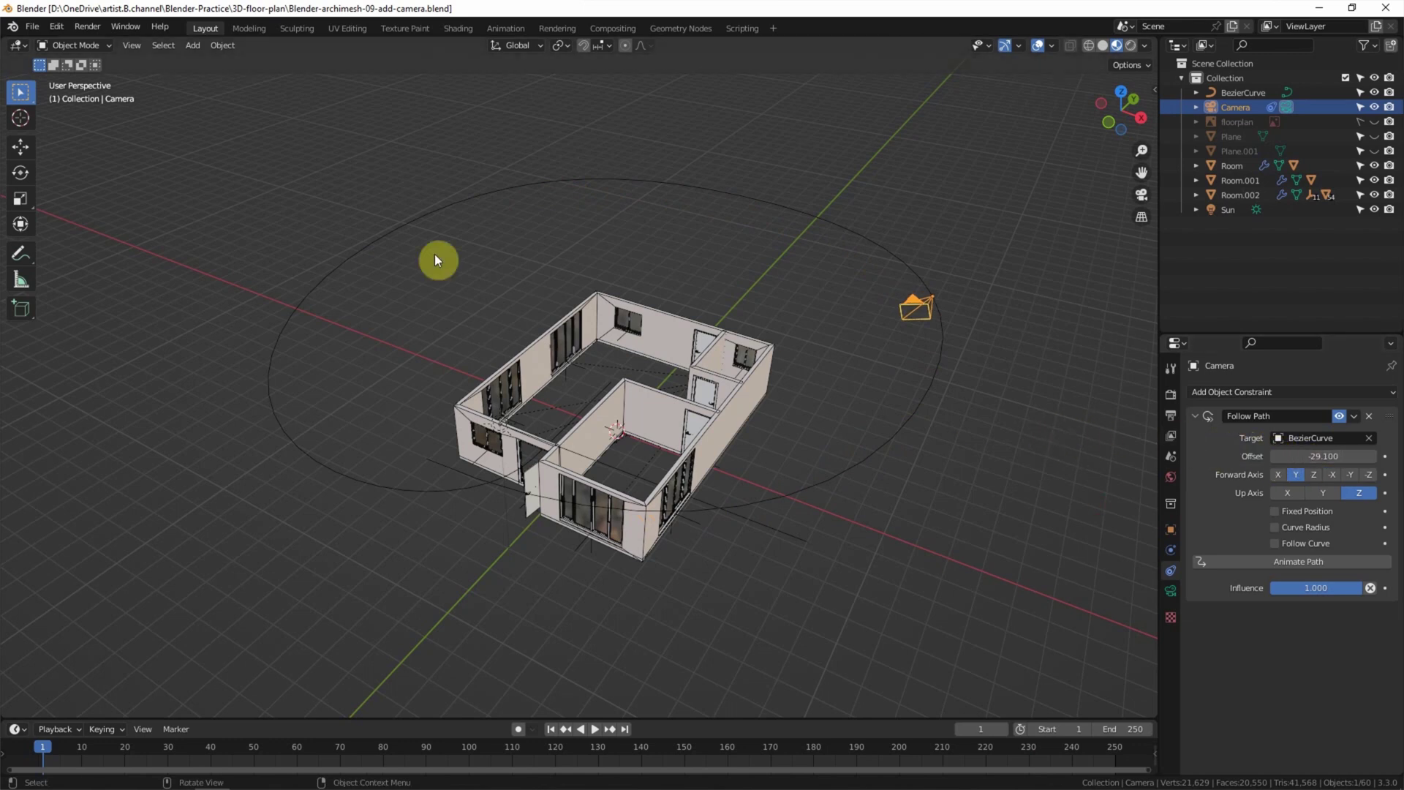
# Add a Plain Axes empty inside the house and rename it camera-target
pyautogui.click(187, 45)
pyautogui.moveTo(225, 207)
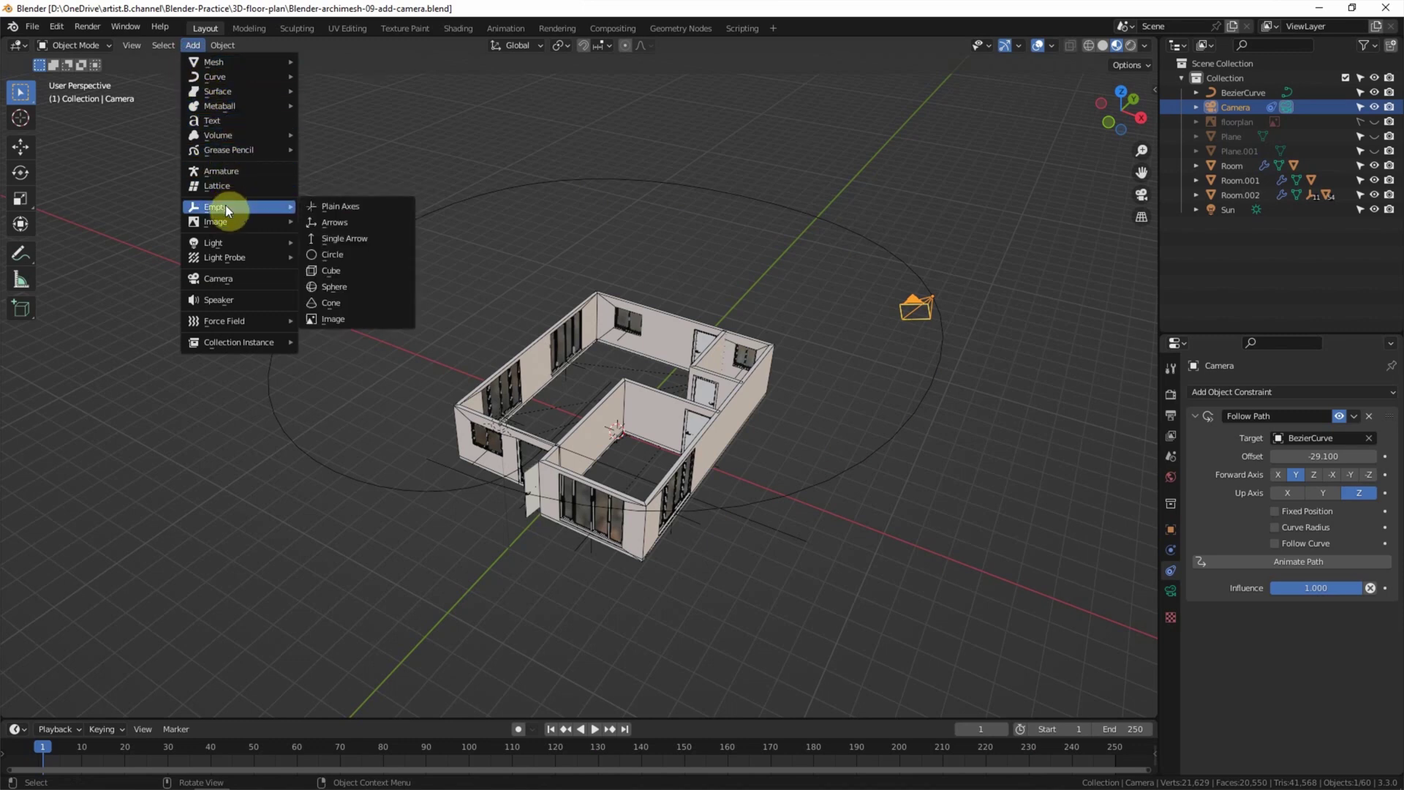
pyautogui.click(326, 208)
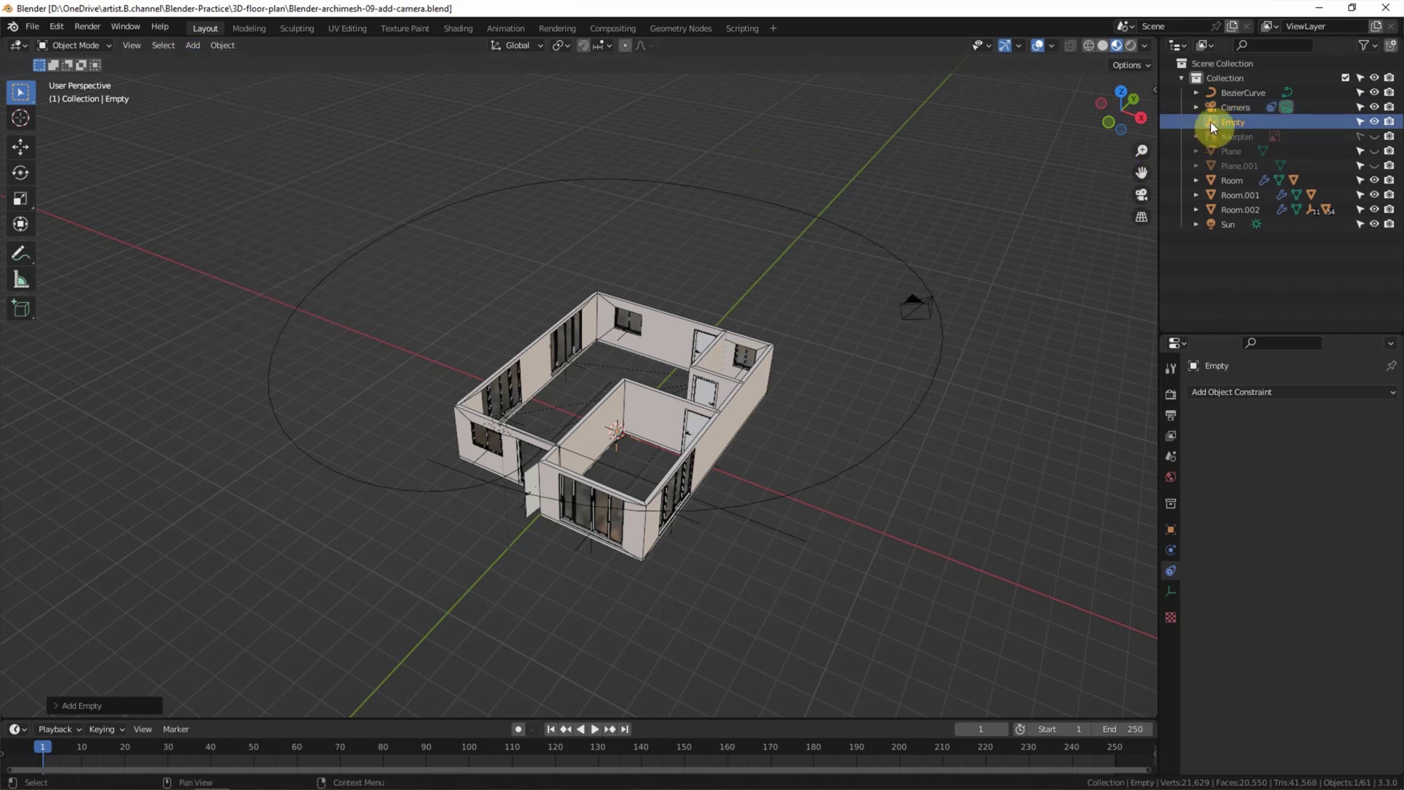
pyautogui.doubleClick(1233, 122)
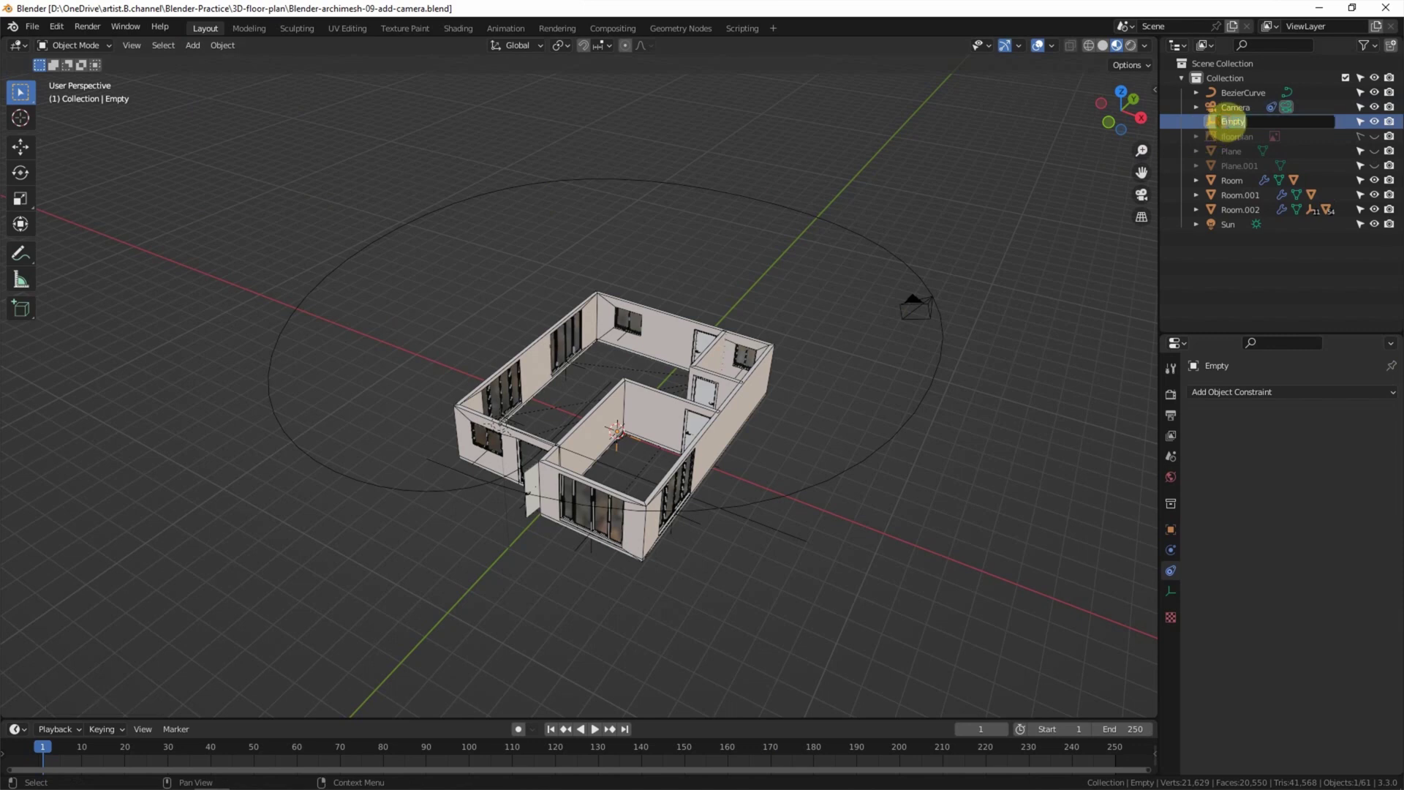
pyautogui.write('camera-target')
pyautogui.press('Return')
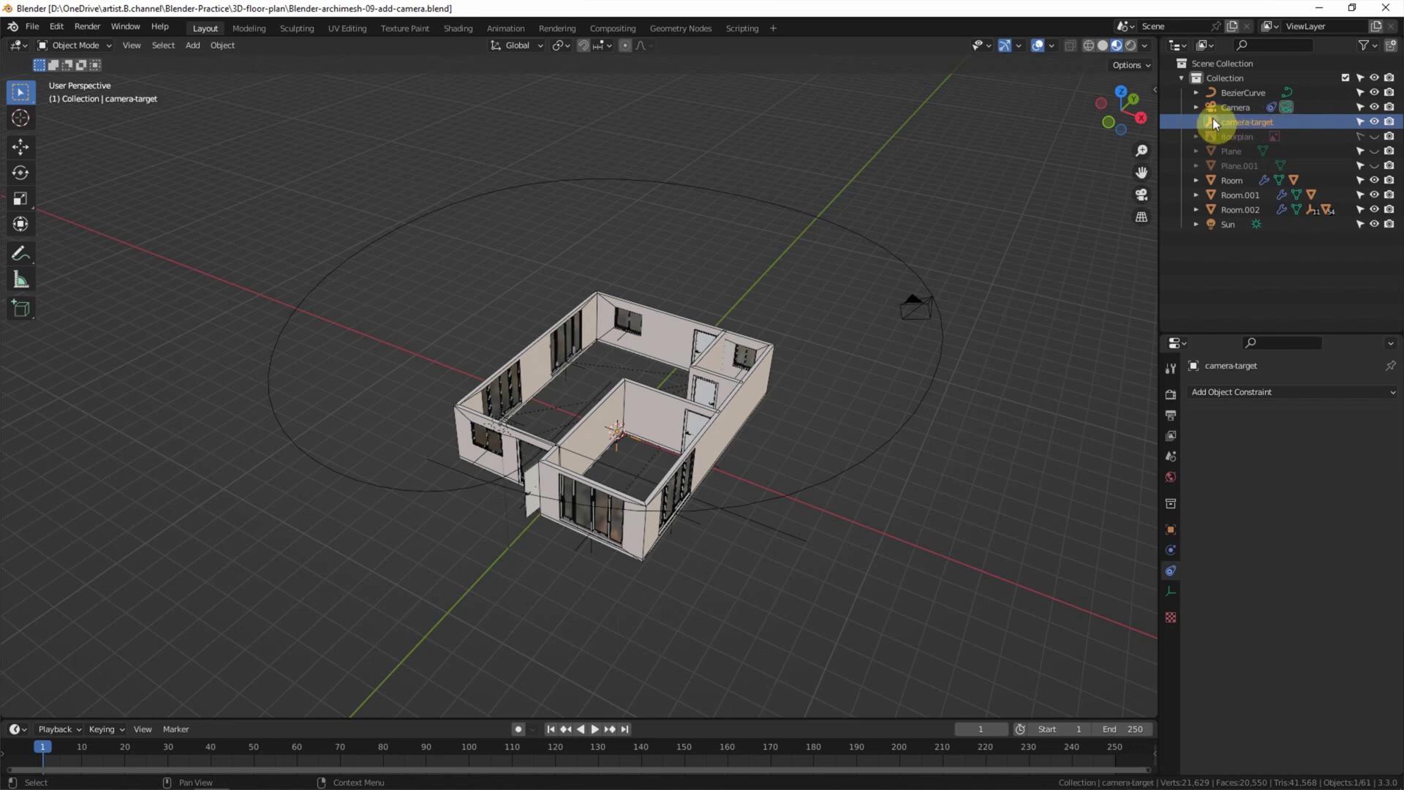
# Add a Track To constraint to the camera with camera-target as its target
pyautogui.click(920, 305)
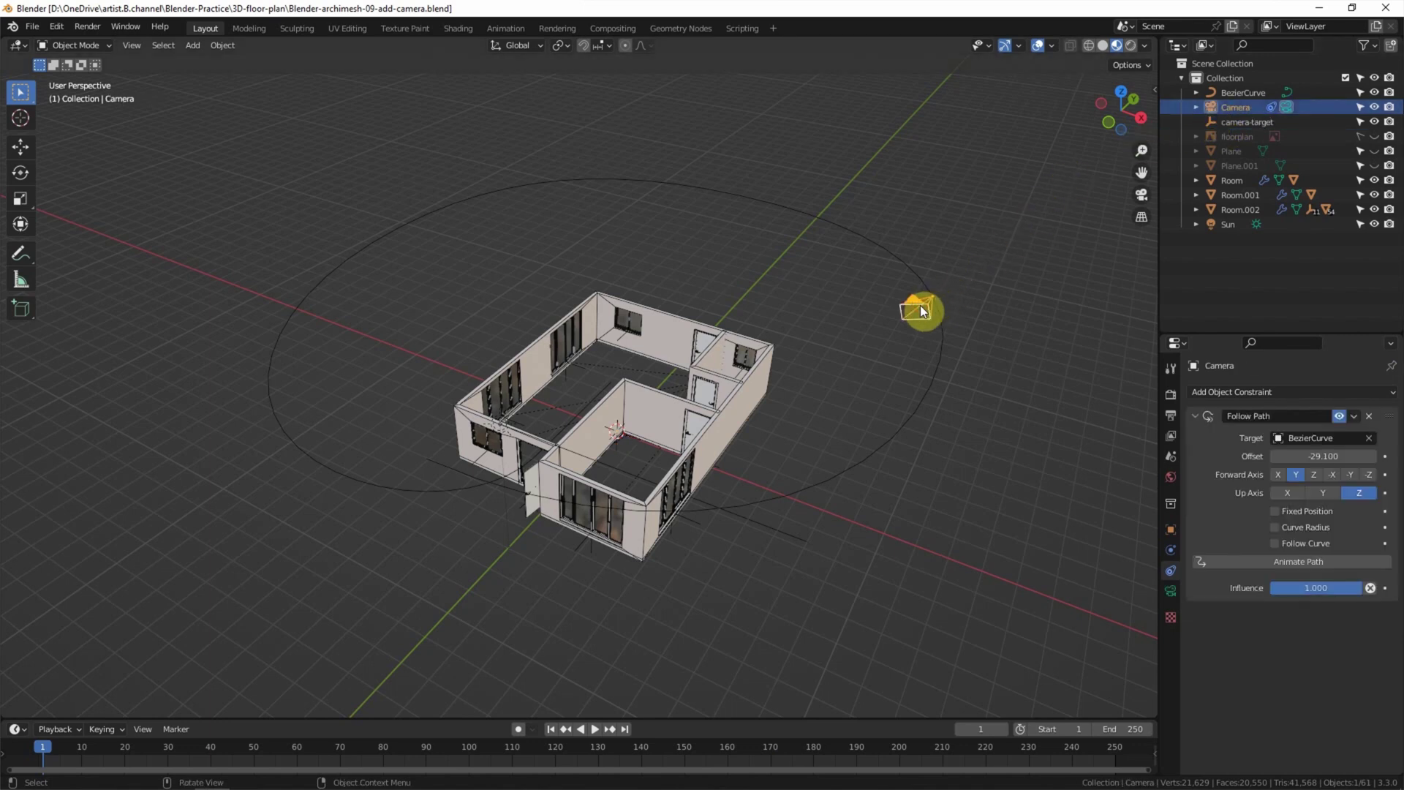
pyautogui.click(1255, 394)
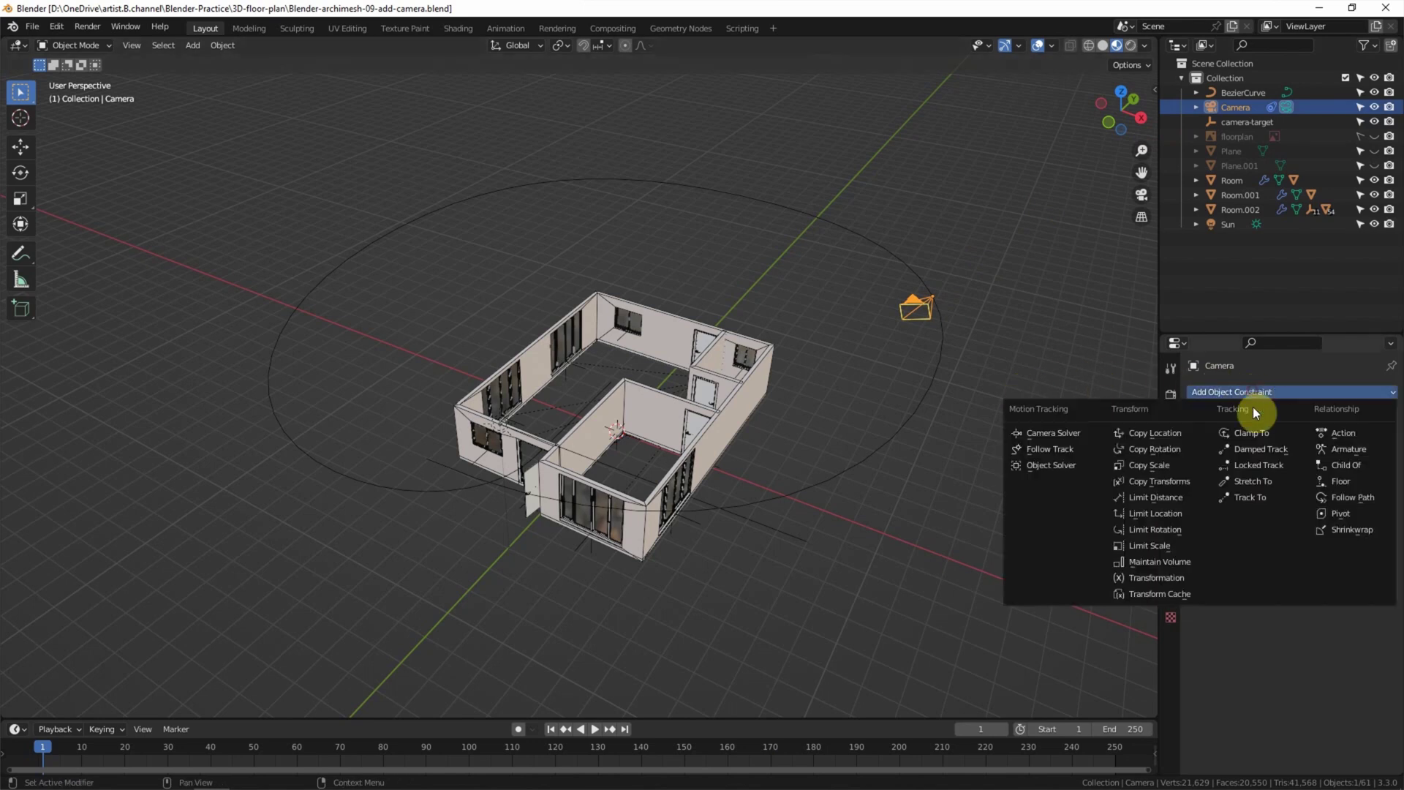
pyautogui.click(1271, 498)
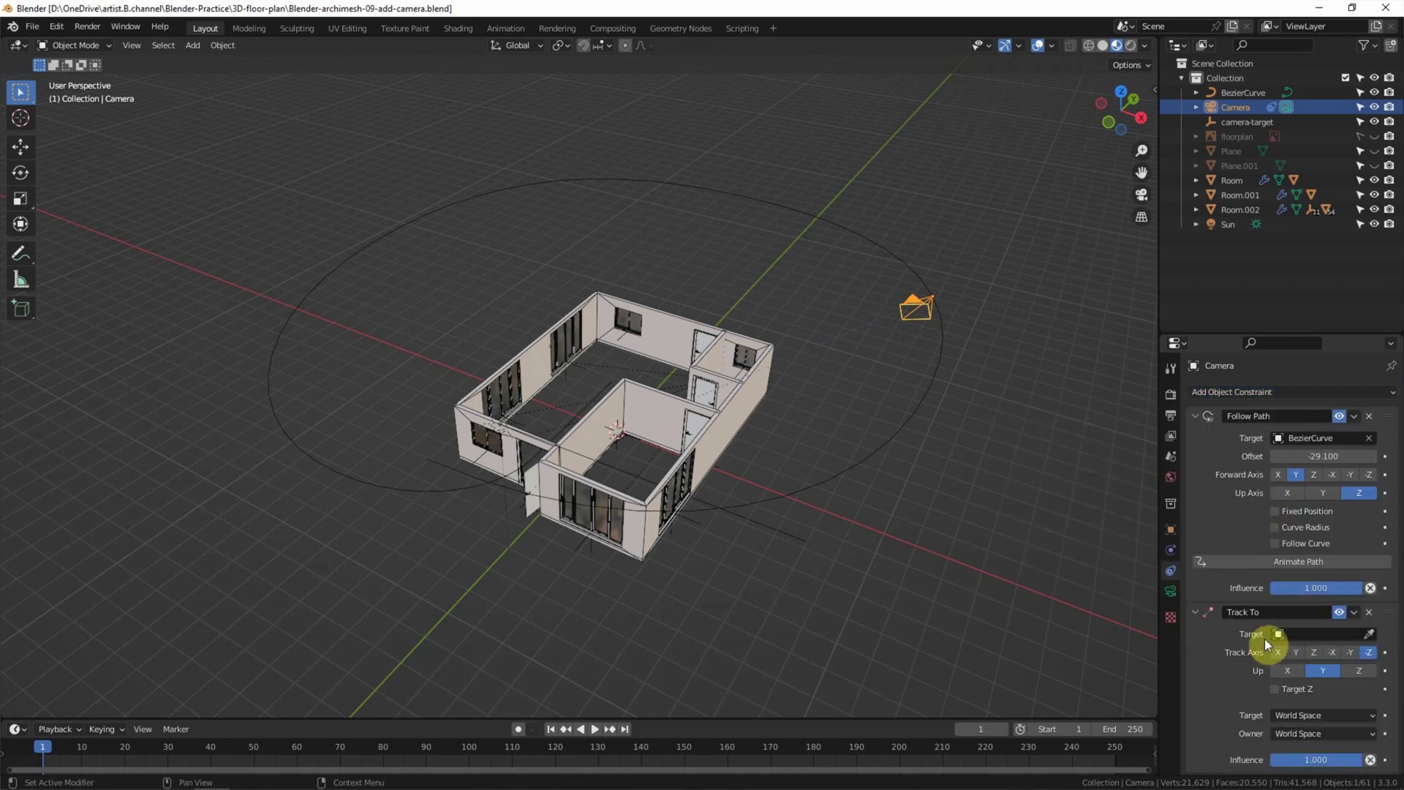
pyautogui.click(1303, 636)
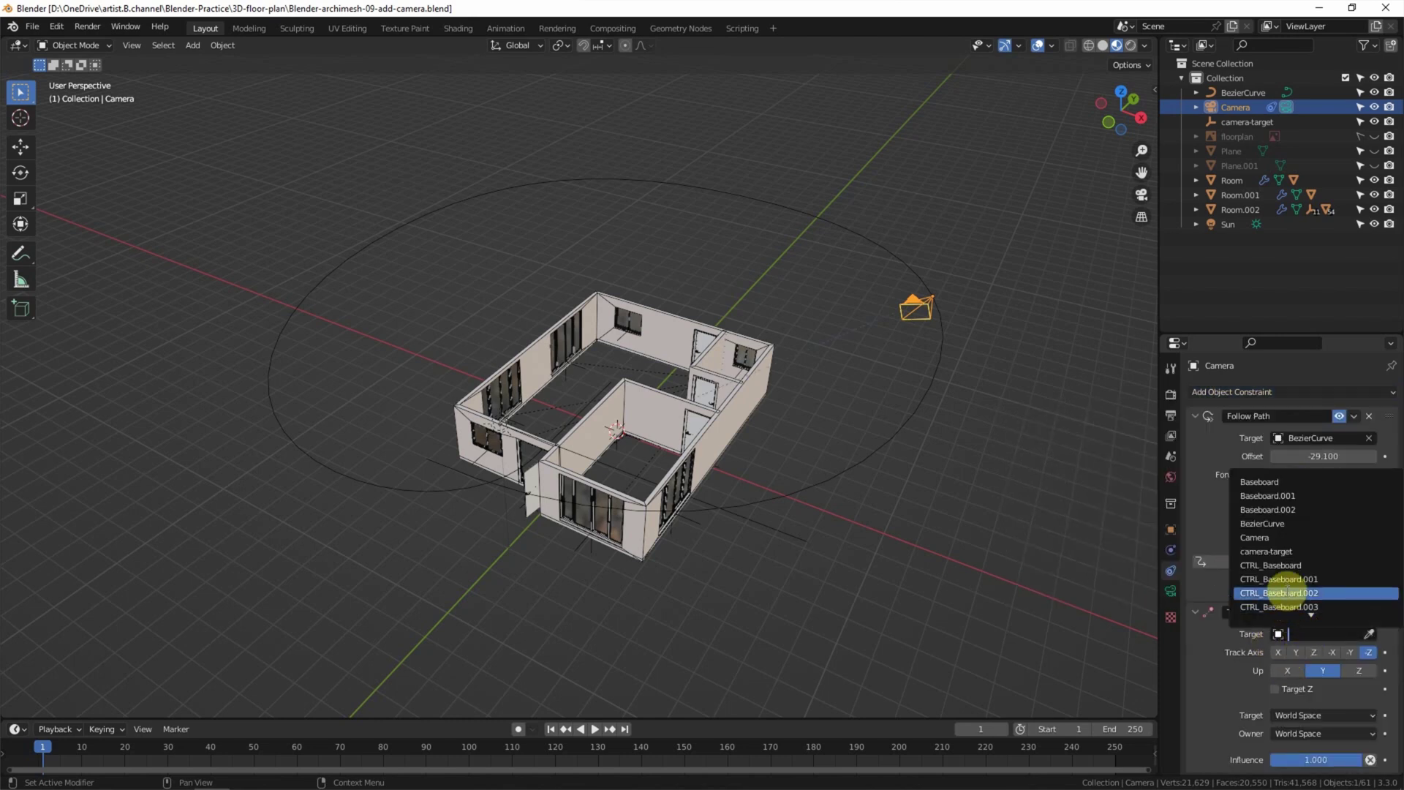
pyautogui.click(1293, 552)
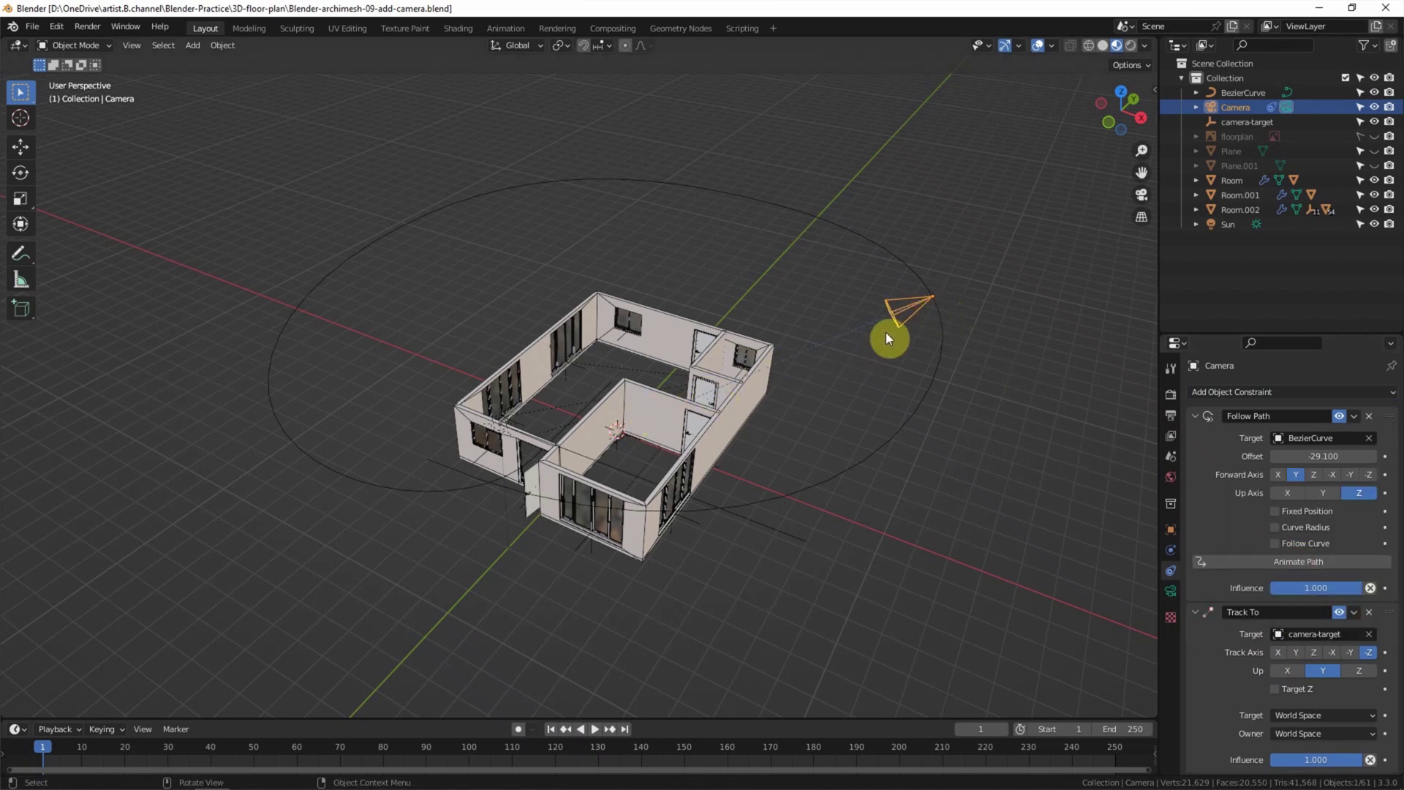
# Test how the camera tracks the target along the curve by changing the Follow Path offset, and reset it to 0
pyautogui.click(1323, 457)
pyautogui.write('0')
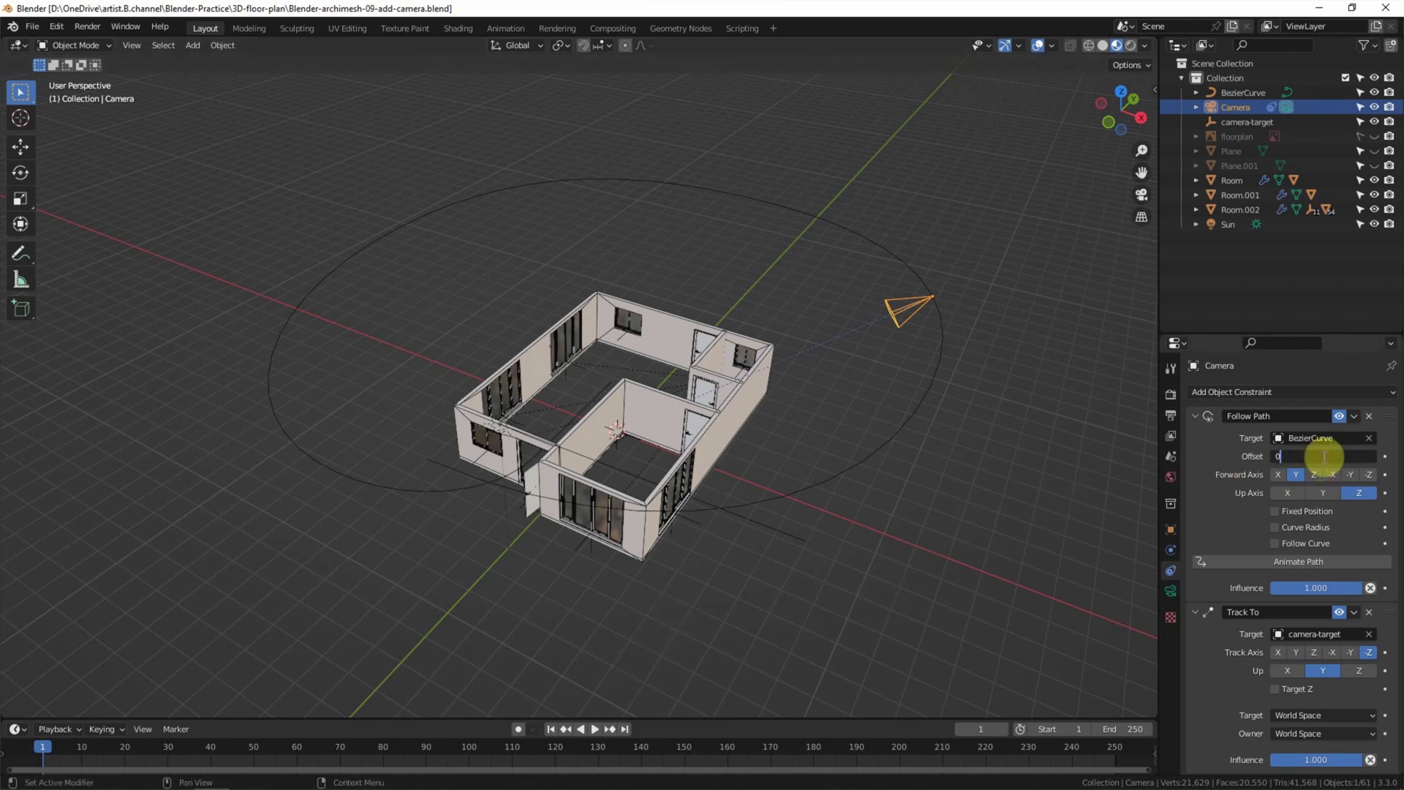
pyautogui.press('Return')
pyautogui.moveTo(1324, 456)
pyautogui.mouseDown()
pyautogui.moveTo(1107, 456)
pyautogui.moveTo(1308, 455)
pyautogui.mouseUp()
pyautogui.click(1308, 455)
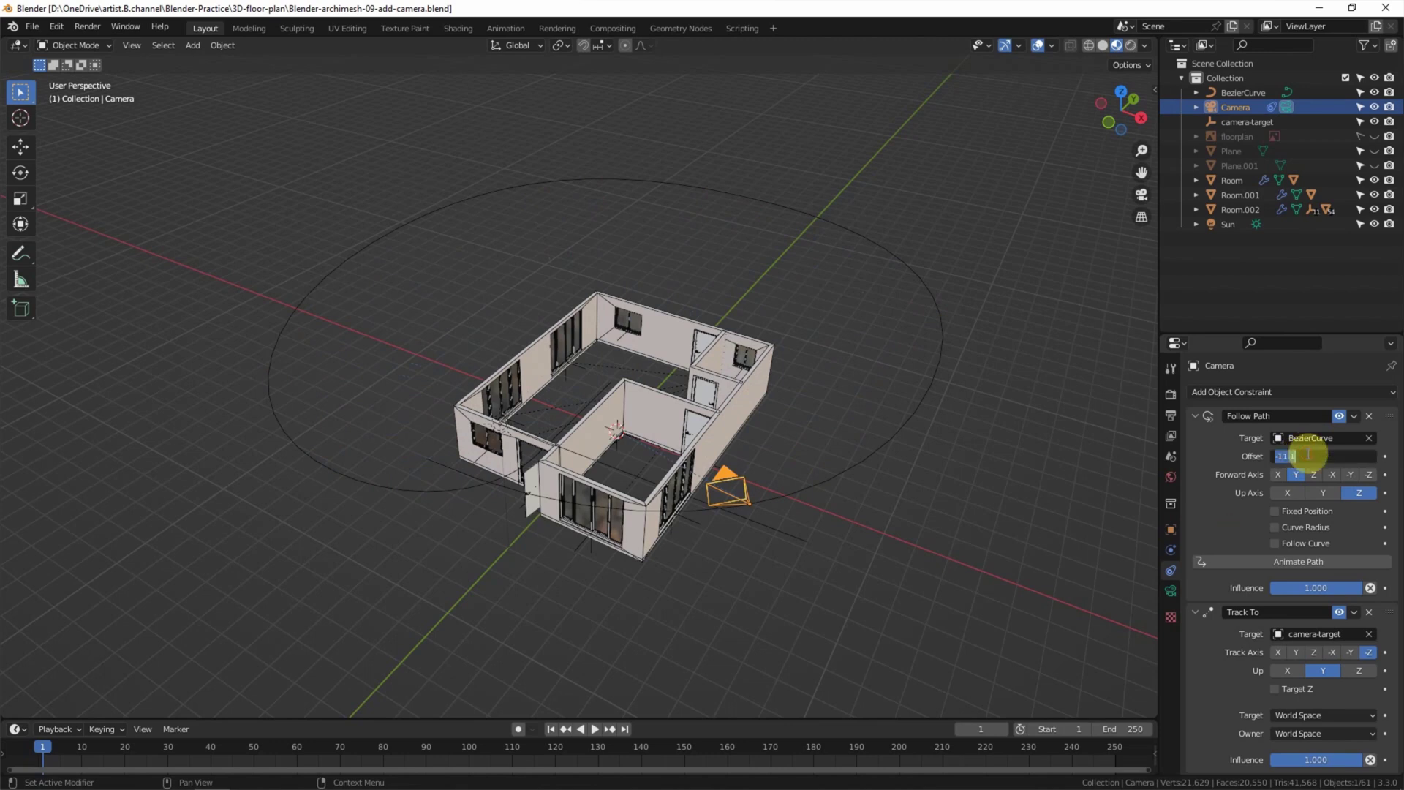
pyautogui.write('0')
pyautogui.press('Return')
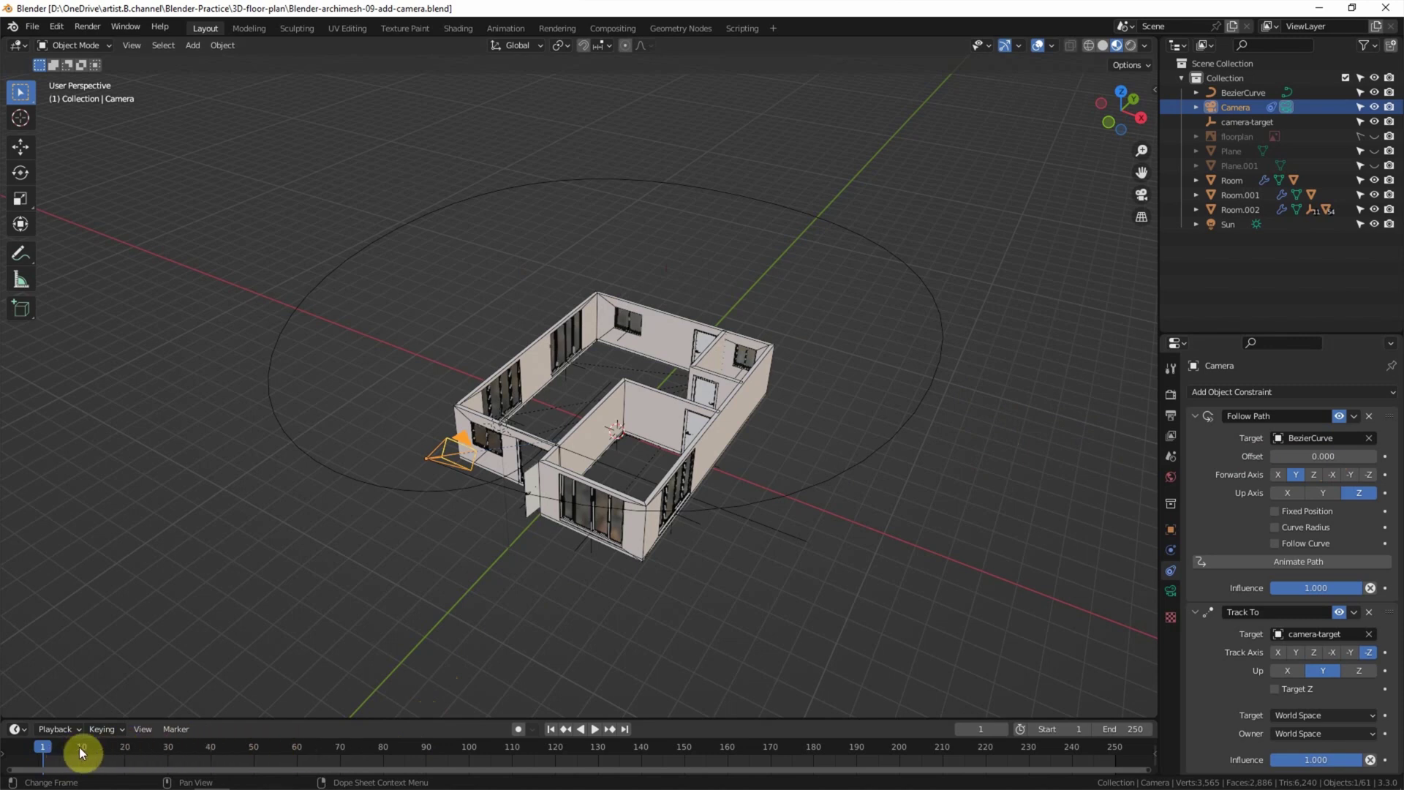
# Keyframe the camera's Follow Path offset at 0 on frame 1 and at -100 on frame 200
pyautogui.click(1385, 456)
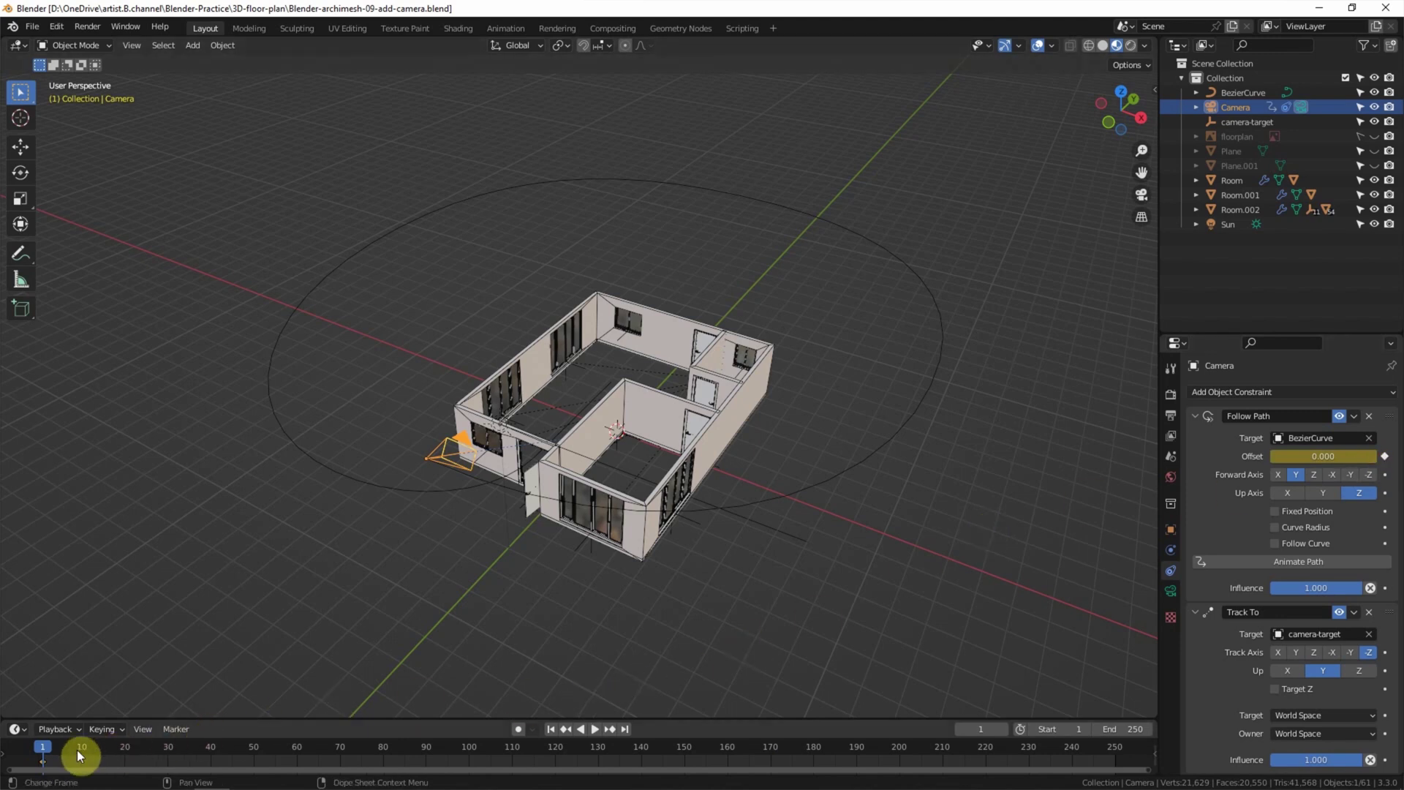
pyautogui.moveTo(43, 748); pyautogui.dragTo(870, 768)
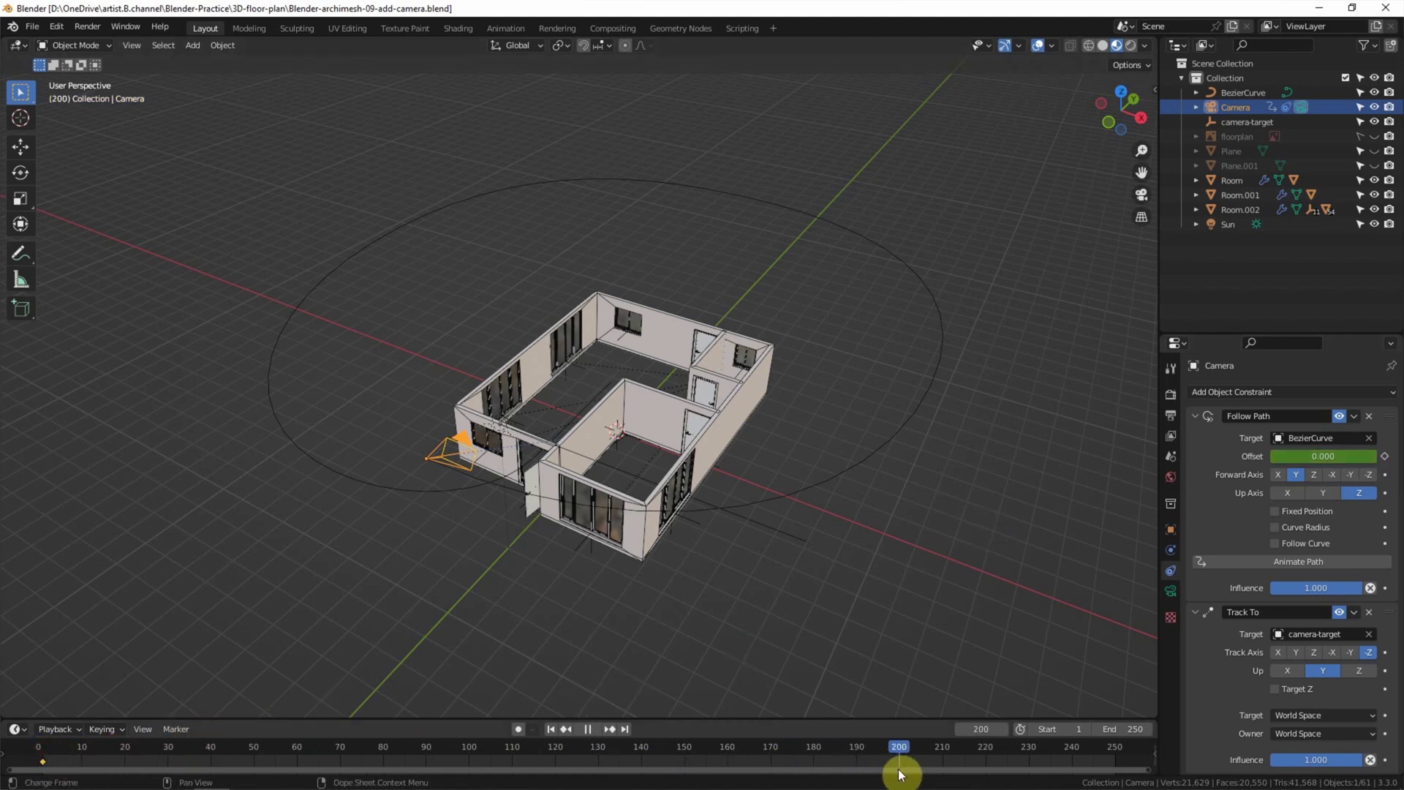
pyautogui.click(1302, 457)
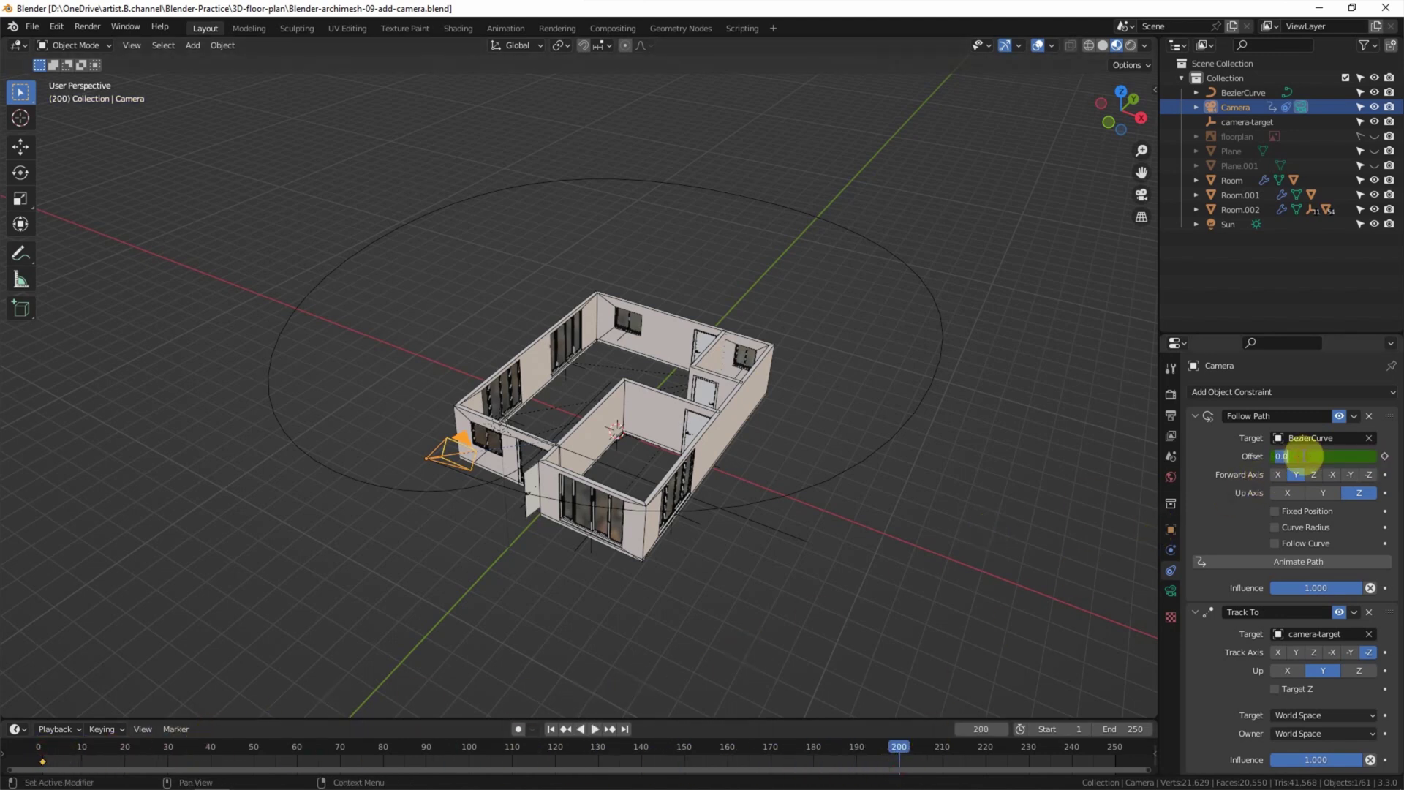
pyautogui.write('-100')
pyautogui.press('Return')
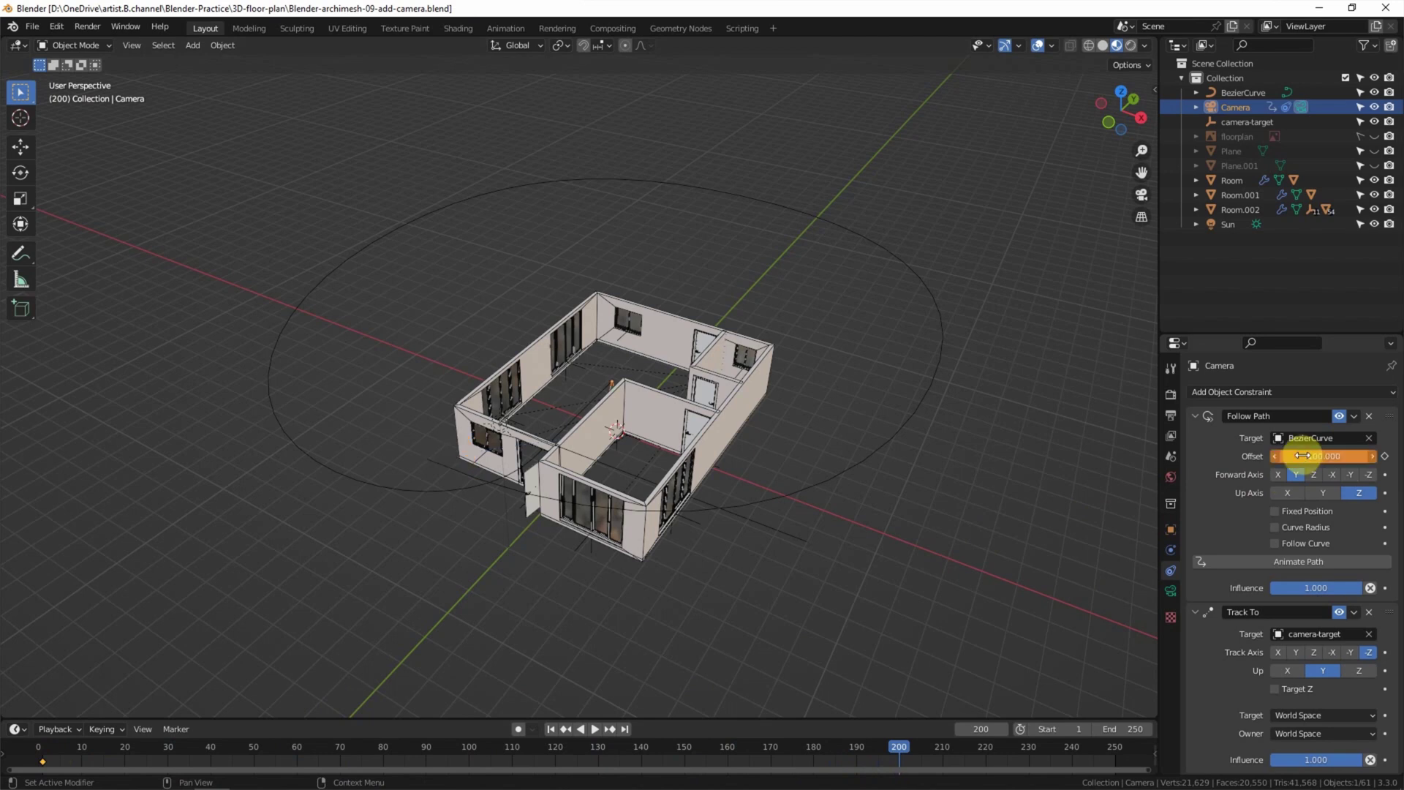
pyautogui.click(1385, 456)
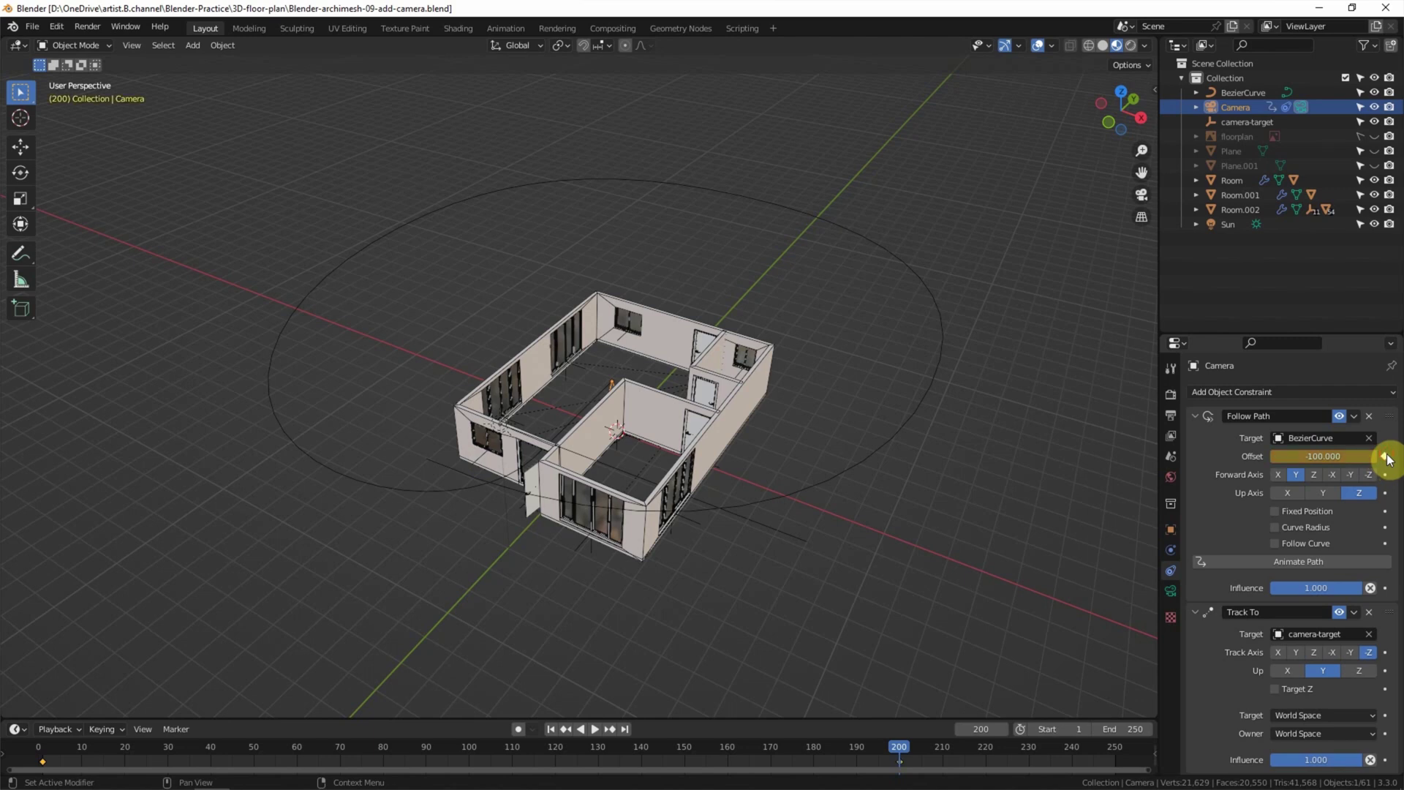
# Play the animation from frame 1 to review the camera's travel around and into the house, and stop playback
pyautogui.click(550, 729)
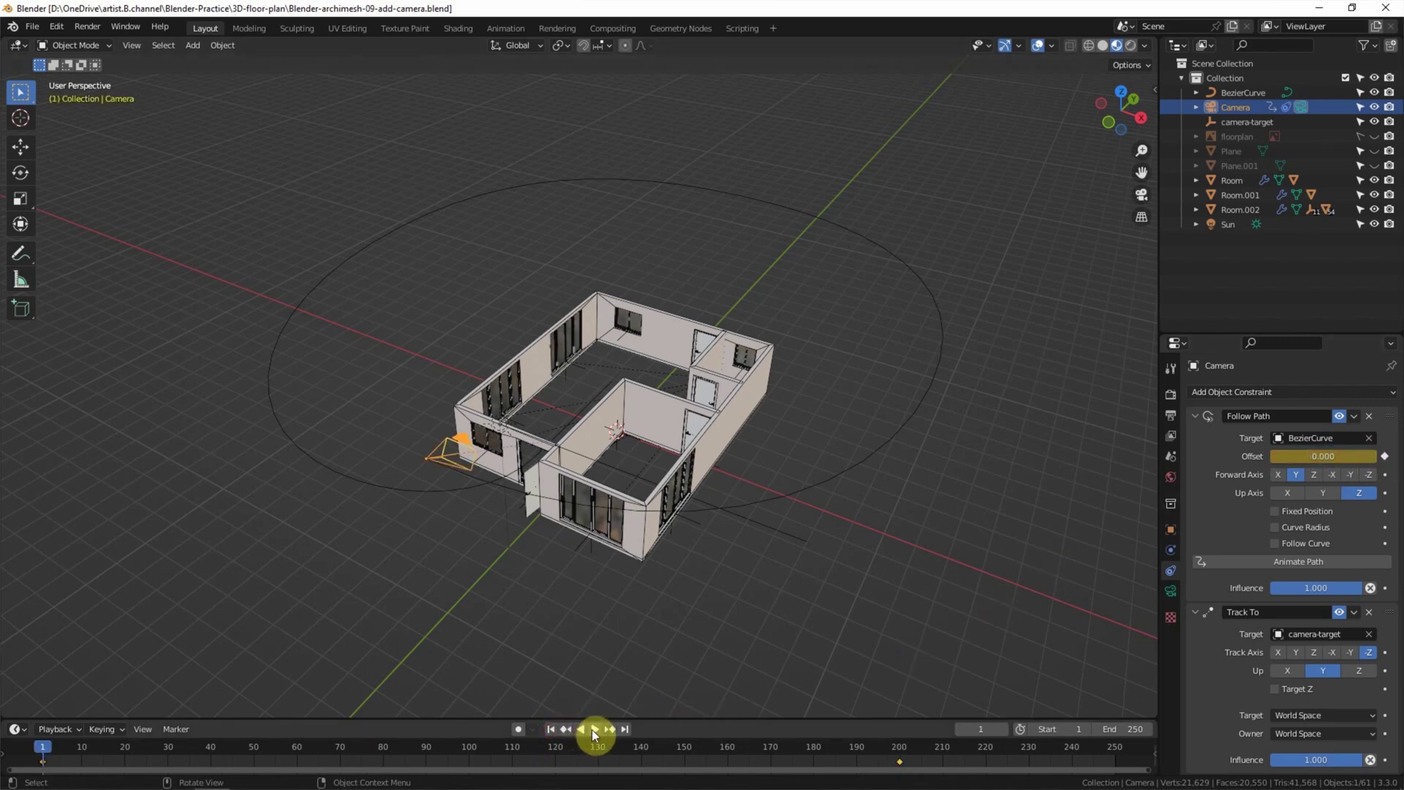
pyautogui.click(594, 729)
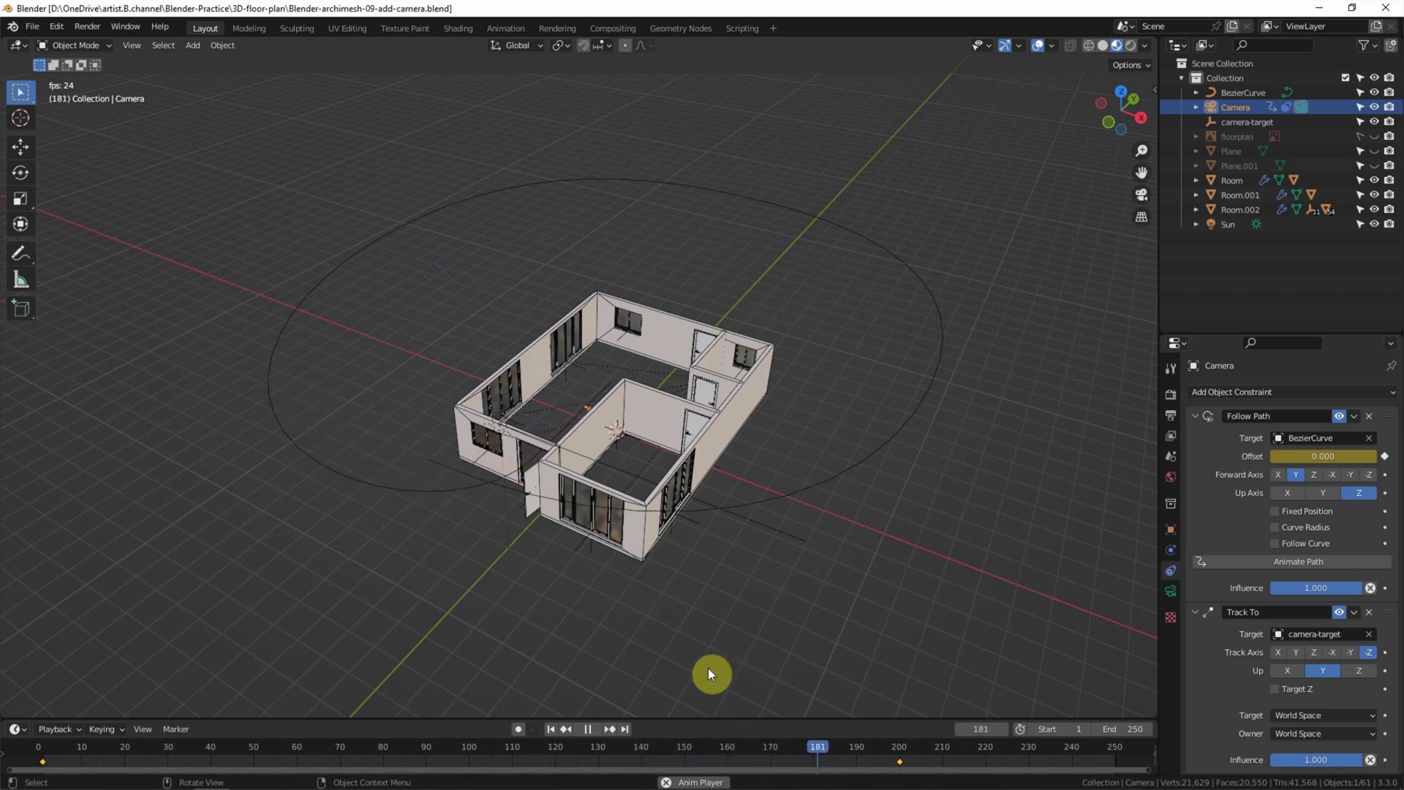
pyautogui.click(587, 729)
pyautogui.press('space')
# Go to frame 160 and look through the camera towards the entrance door
pyautogui.moveTo(924, 748); pyautogui.dragTo(725, 756)
pyautogui.press('space')
pyautogui.click(136, 47)
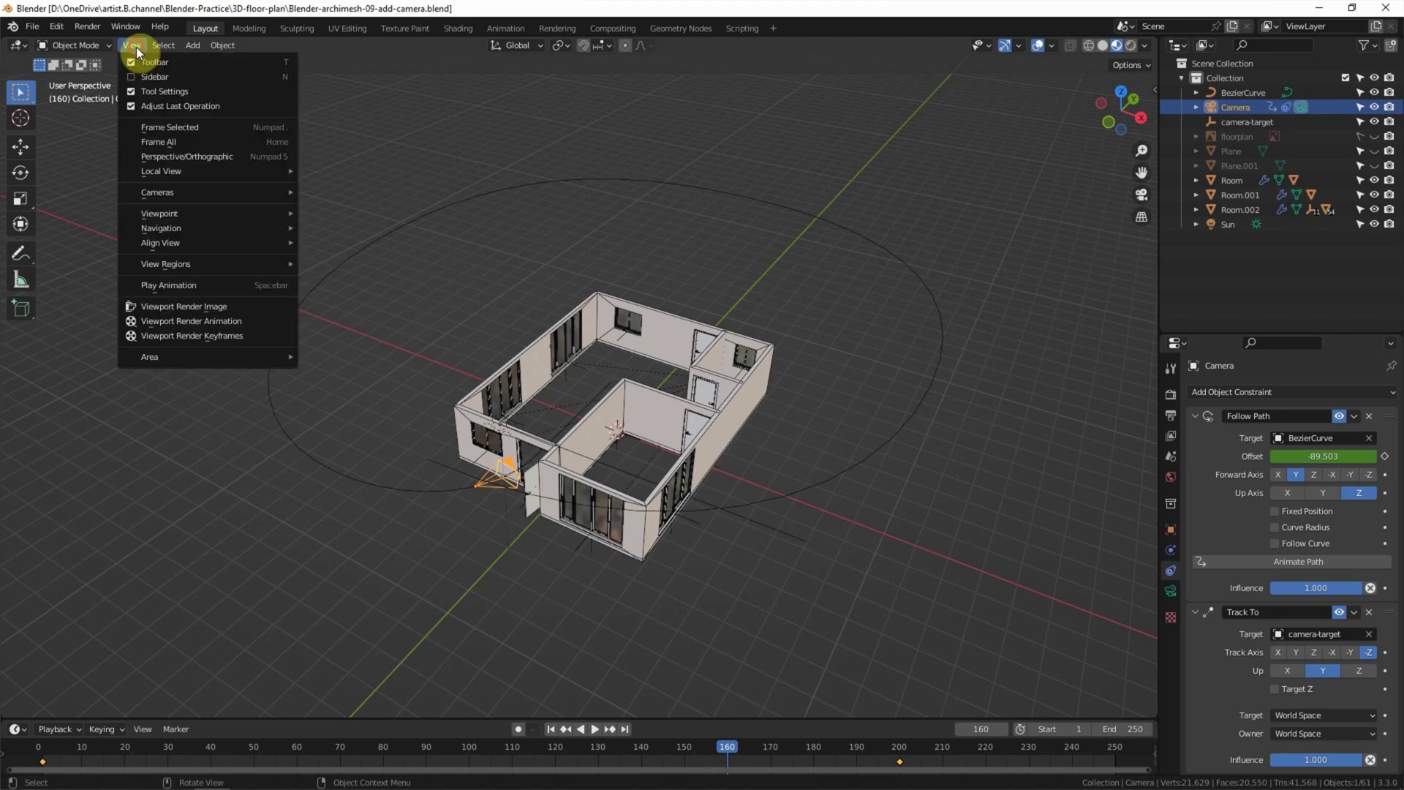
pyautogui.moveTo(194, 214)
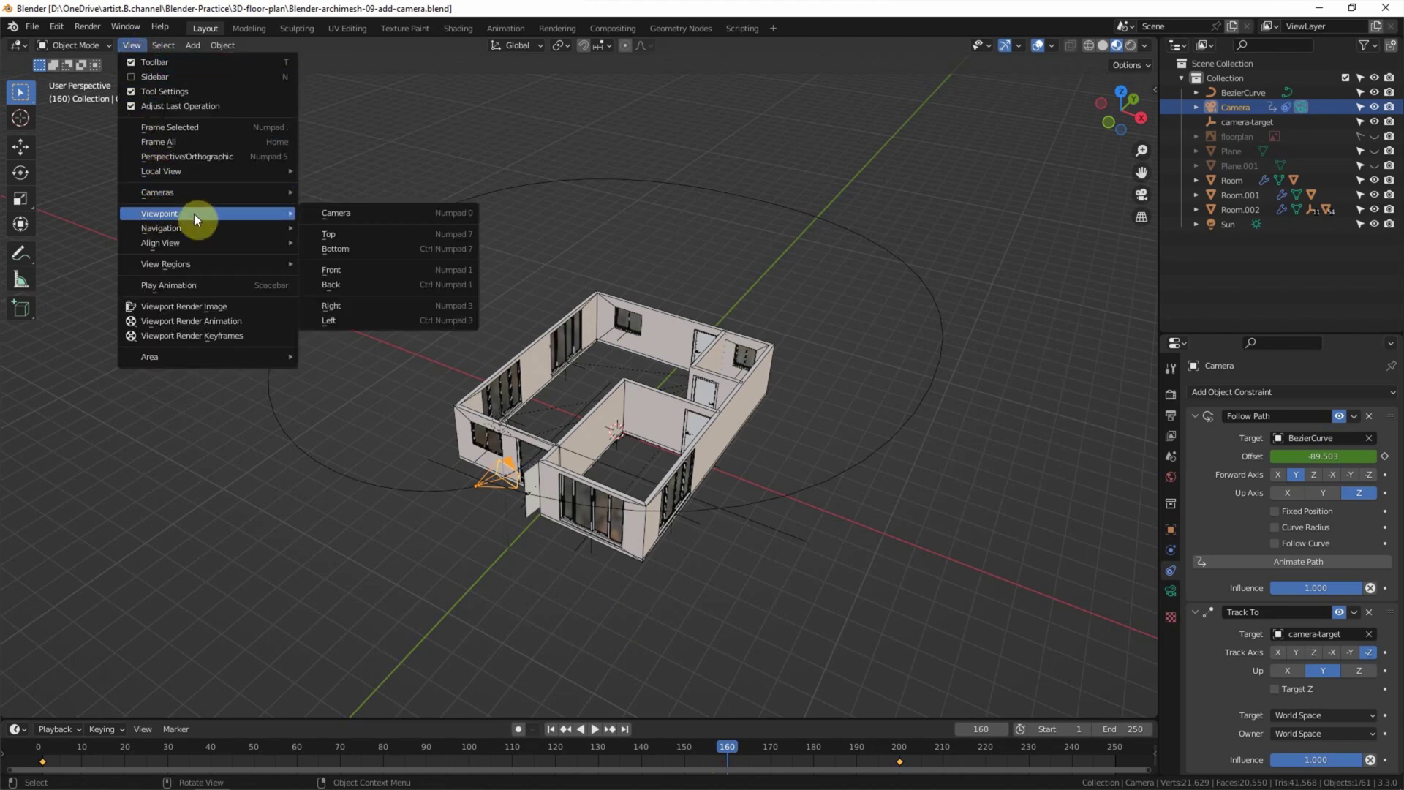
pyautogui.click(341, 217)
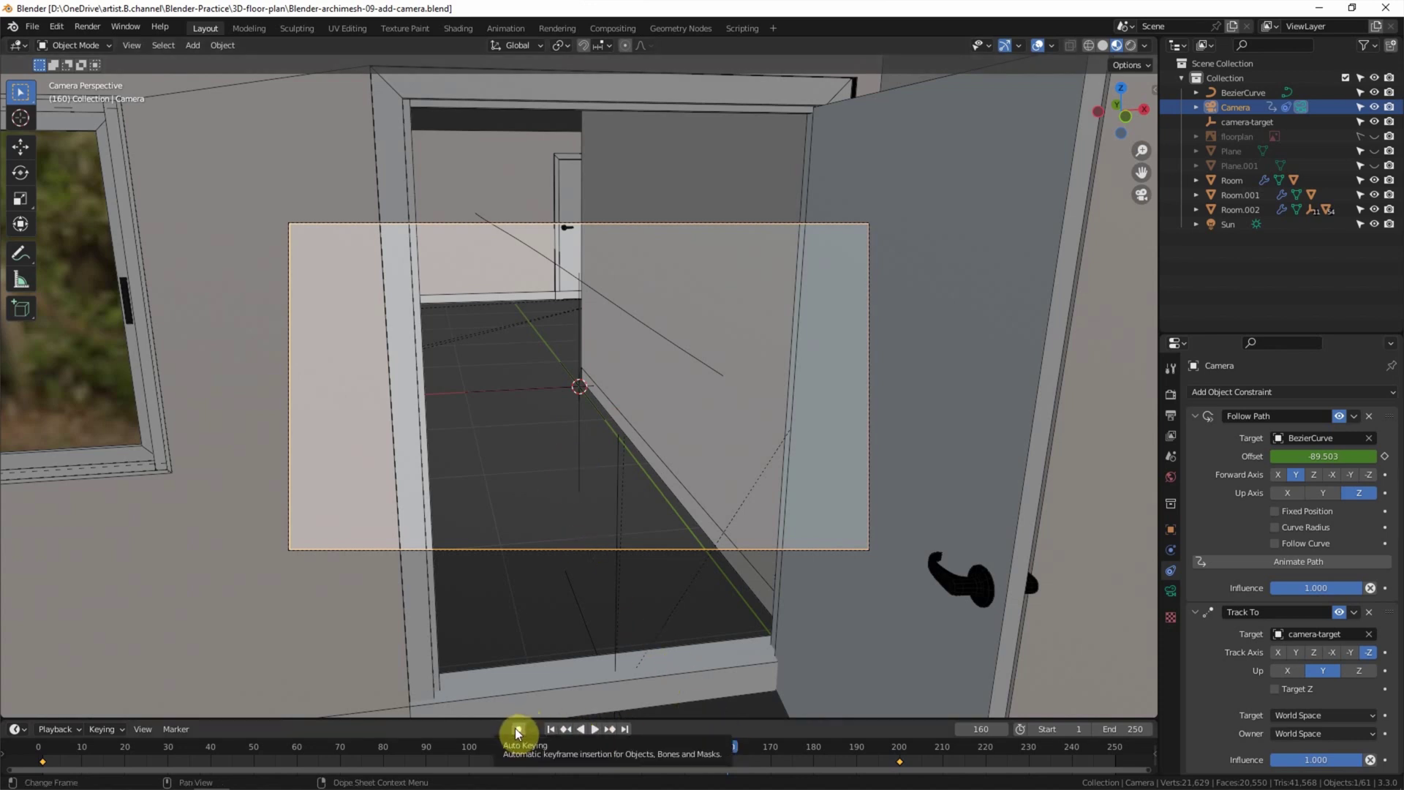
# With Auto Keying enabled at frame 160, move camera-target up and sideways into the open room beyond the entrance door
pyautogui.click(1240, 121)
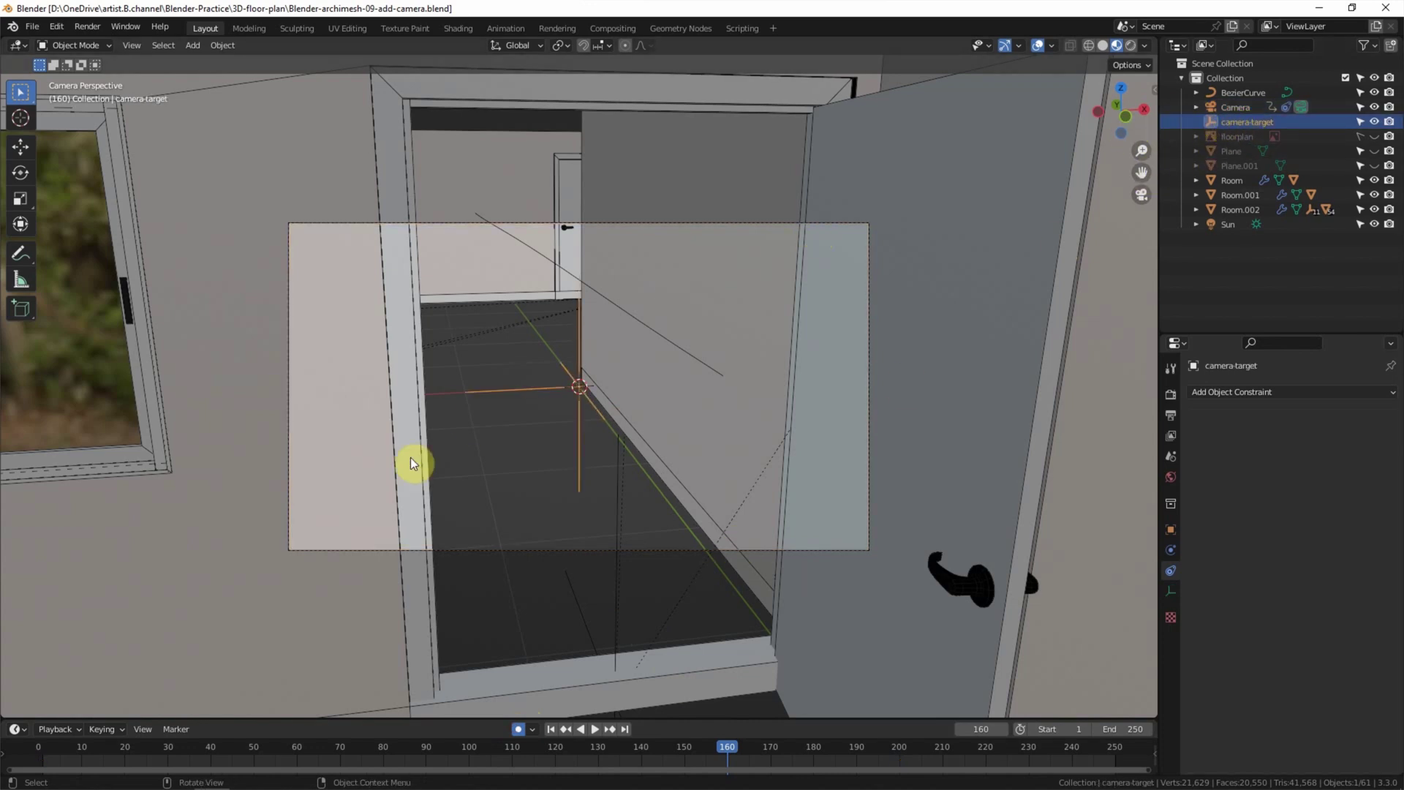
pyautogui.click(35, 151)
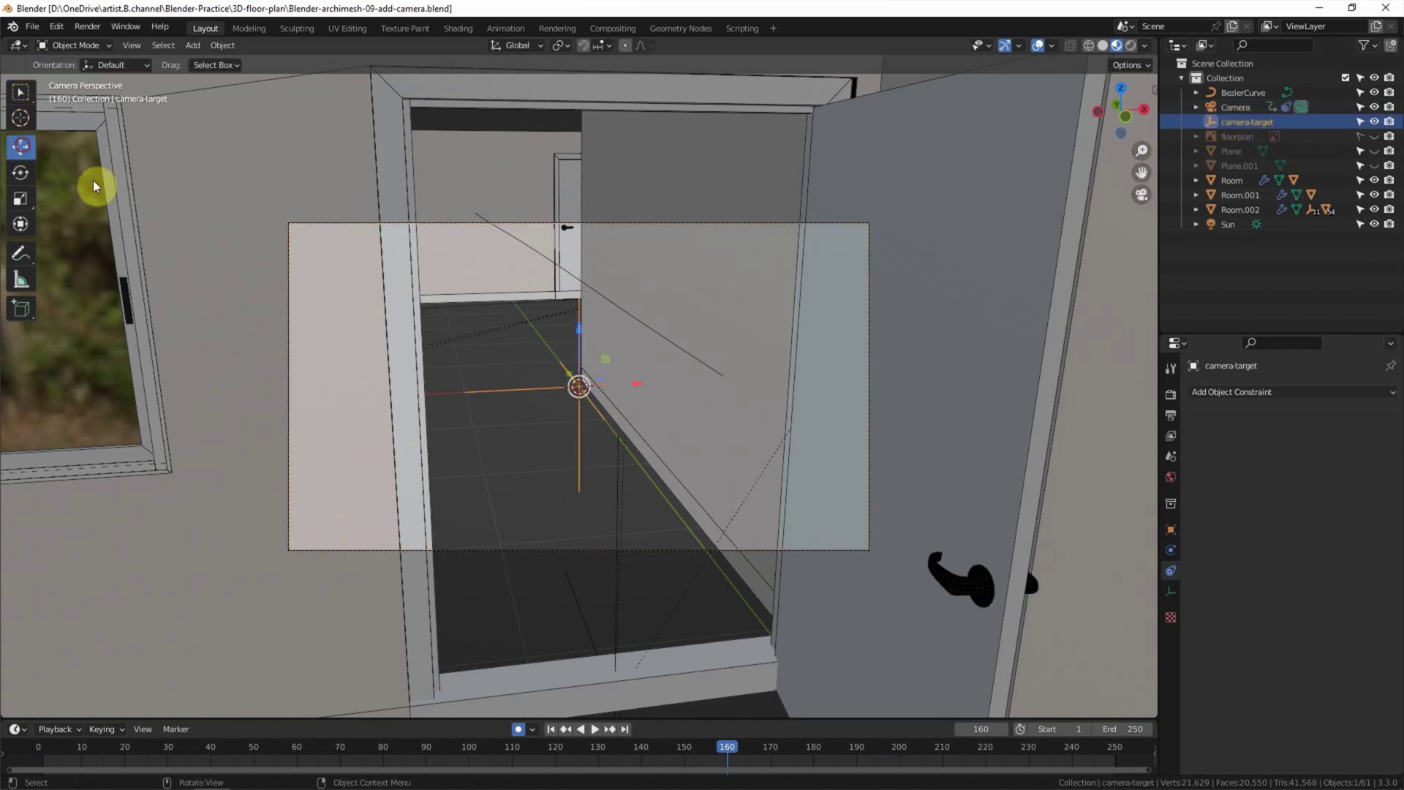
pyautogui.moveTo(638, 382); pyautogui.dragTo(599, 236)
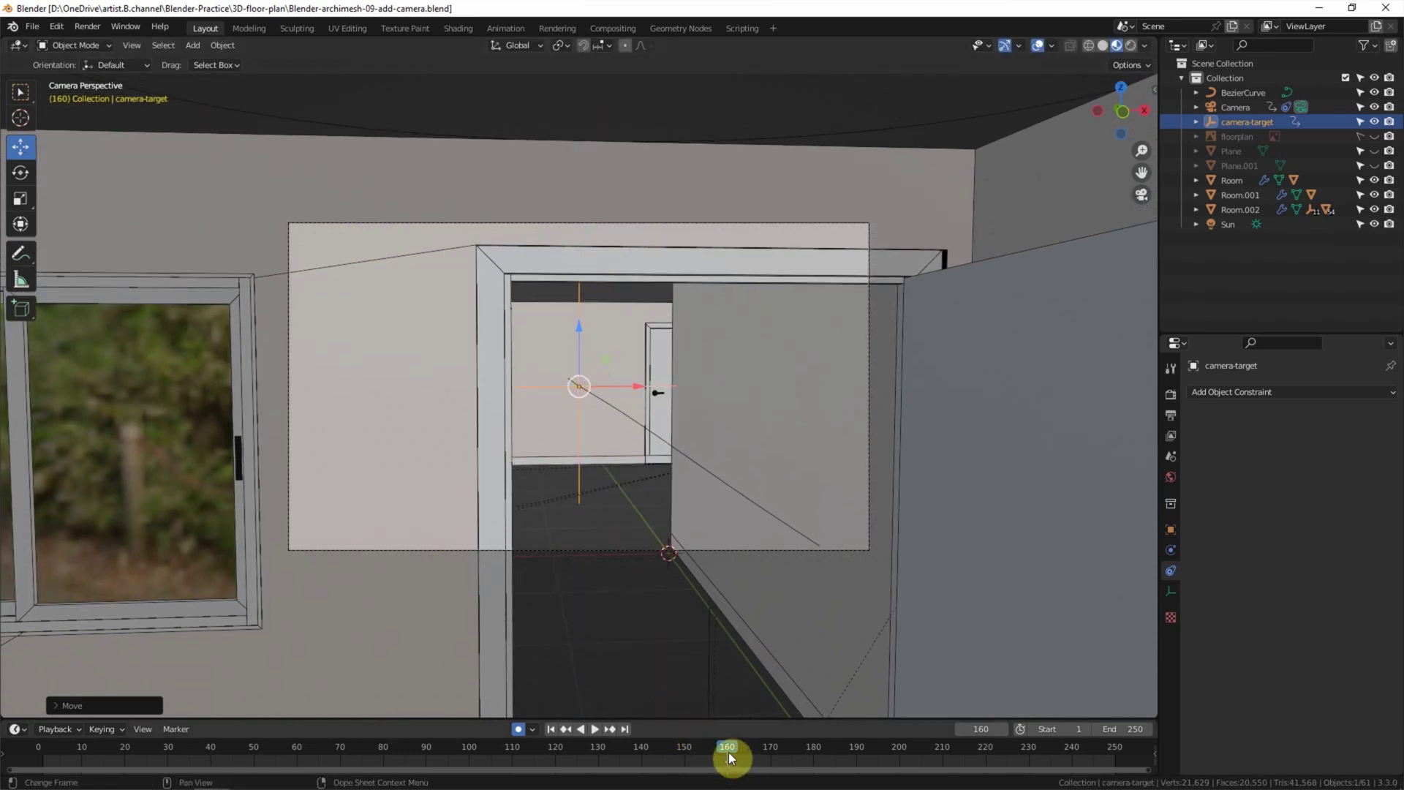
pyautogui.press('space')
pyautogui.press('space')
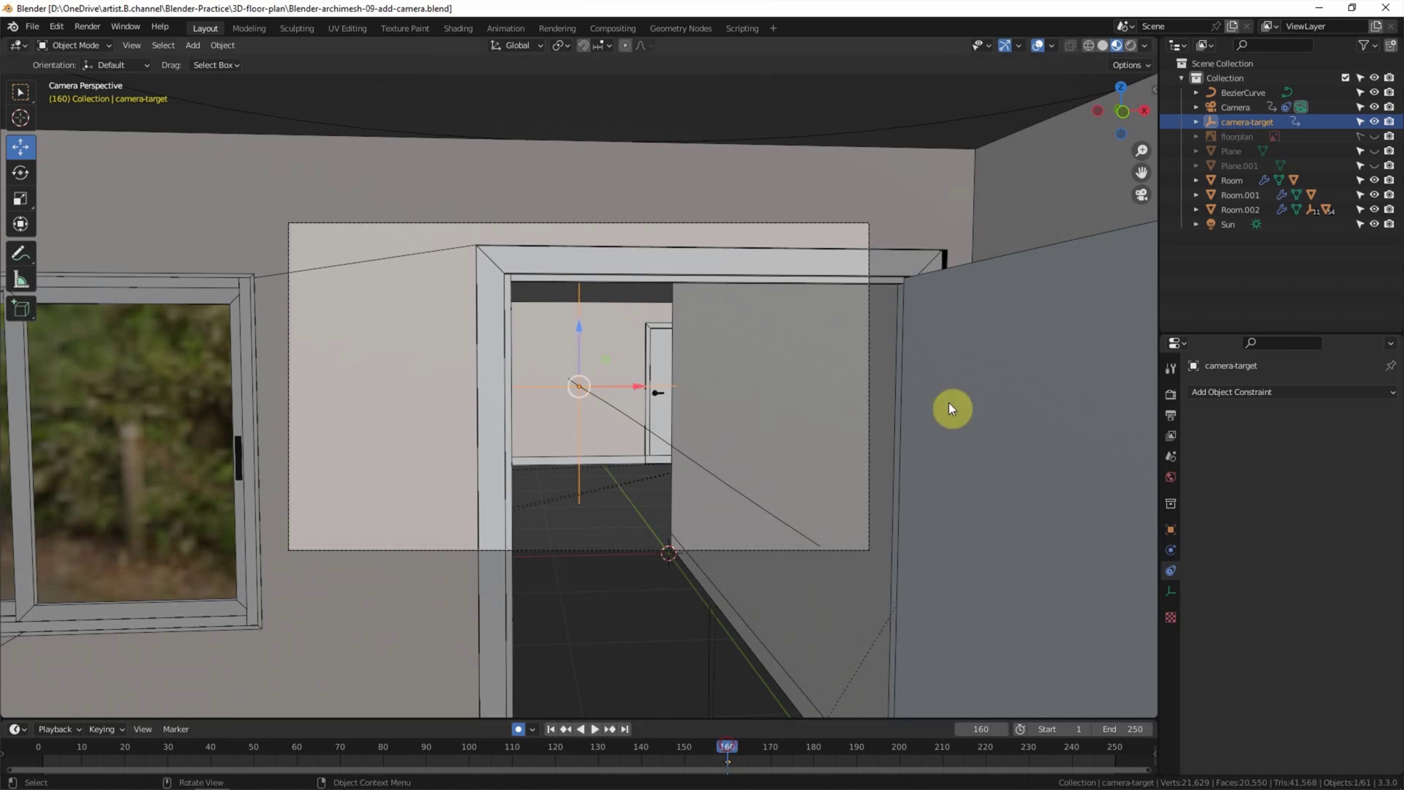
# In top view at frame 200, move camera-target along Y to just inside the house's back wall
pyautogui.click(1120, 86)
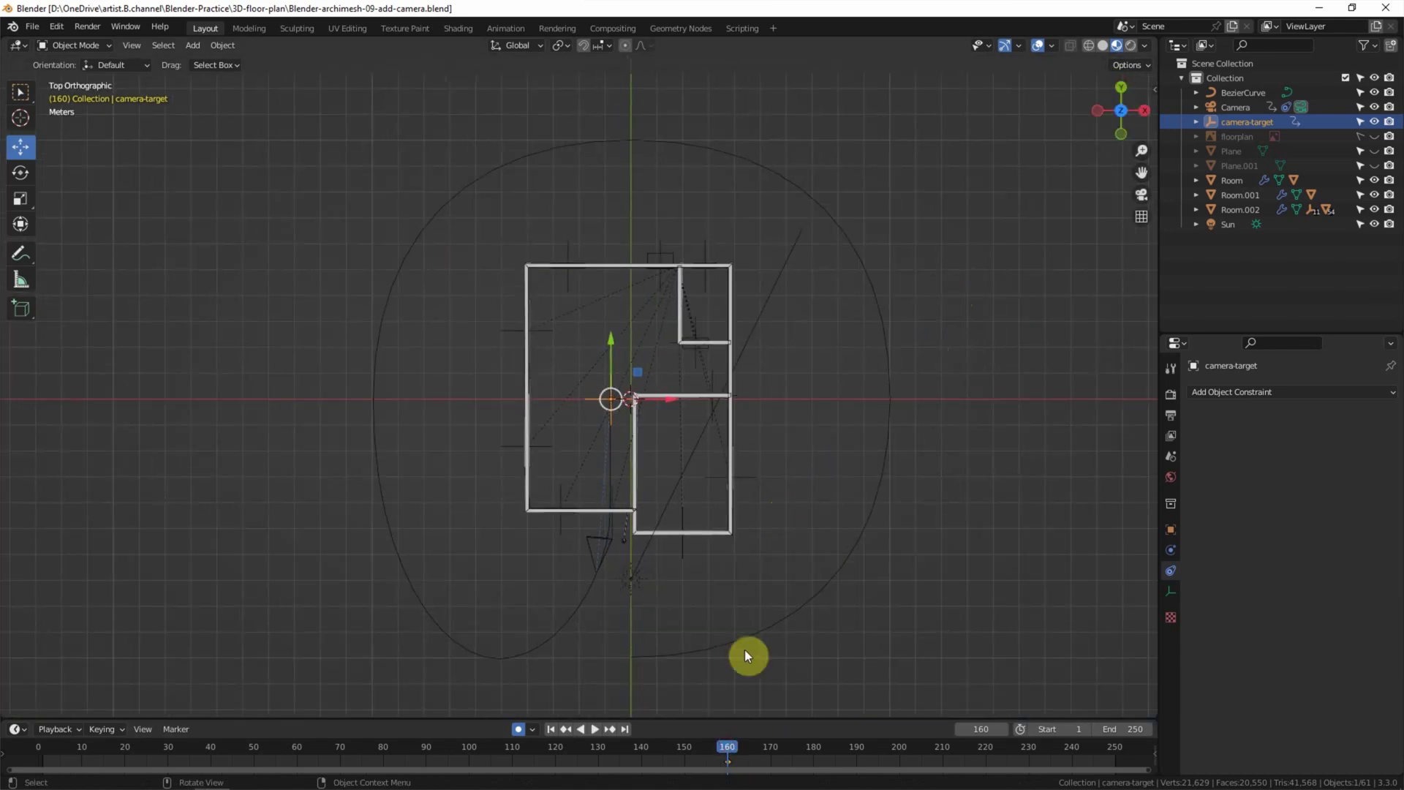
pyautogui.press('space')
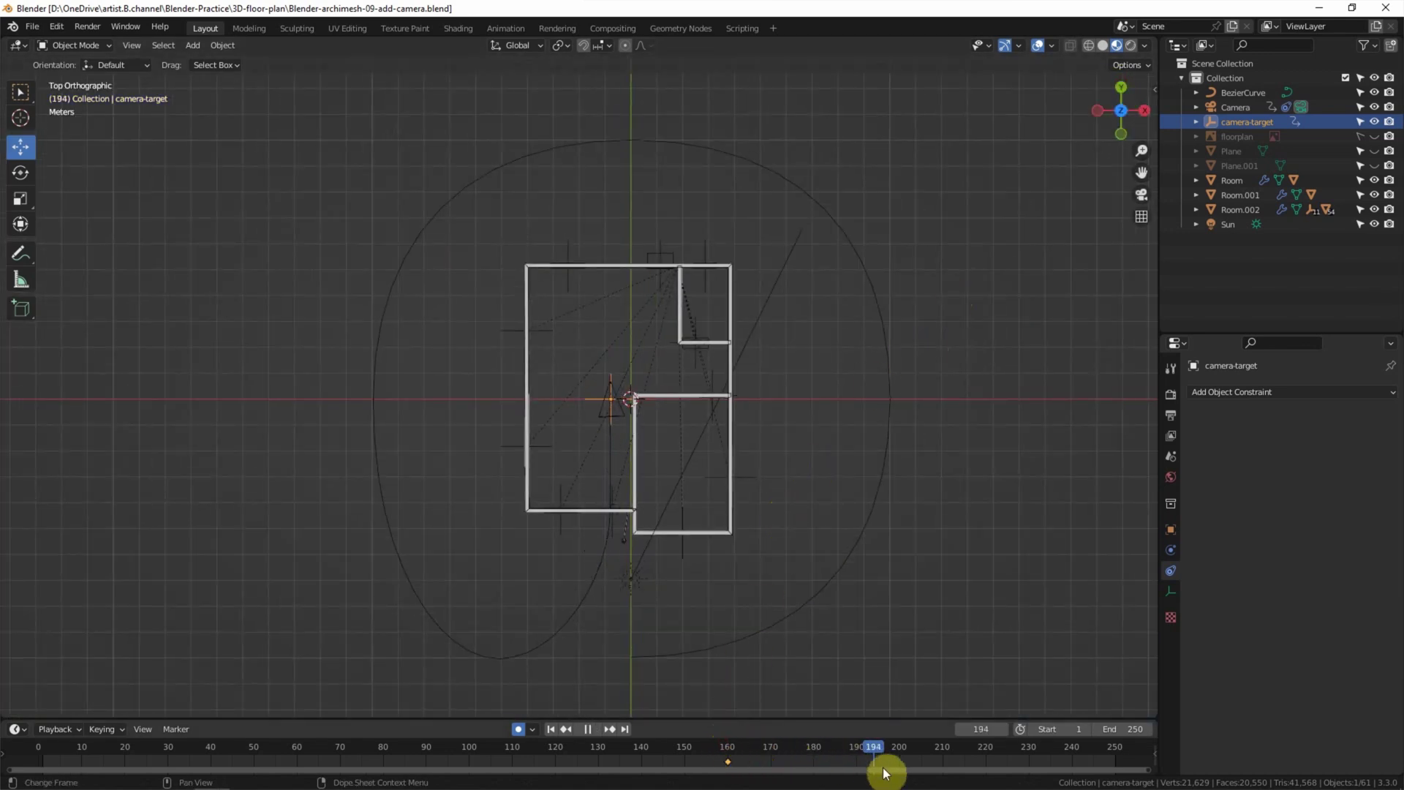
pyautogui.moveTo(883, 769); pyautogui.dragTo(901, 772)
pyautogui.press('space')
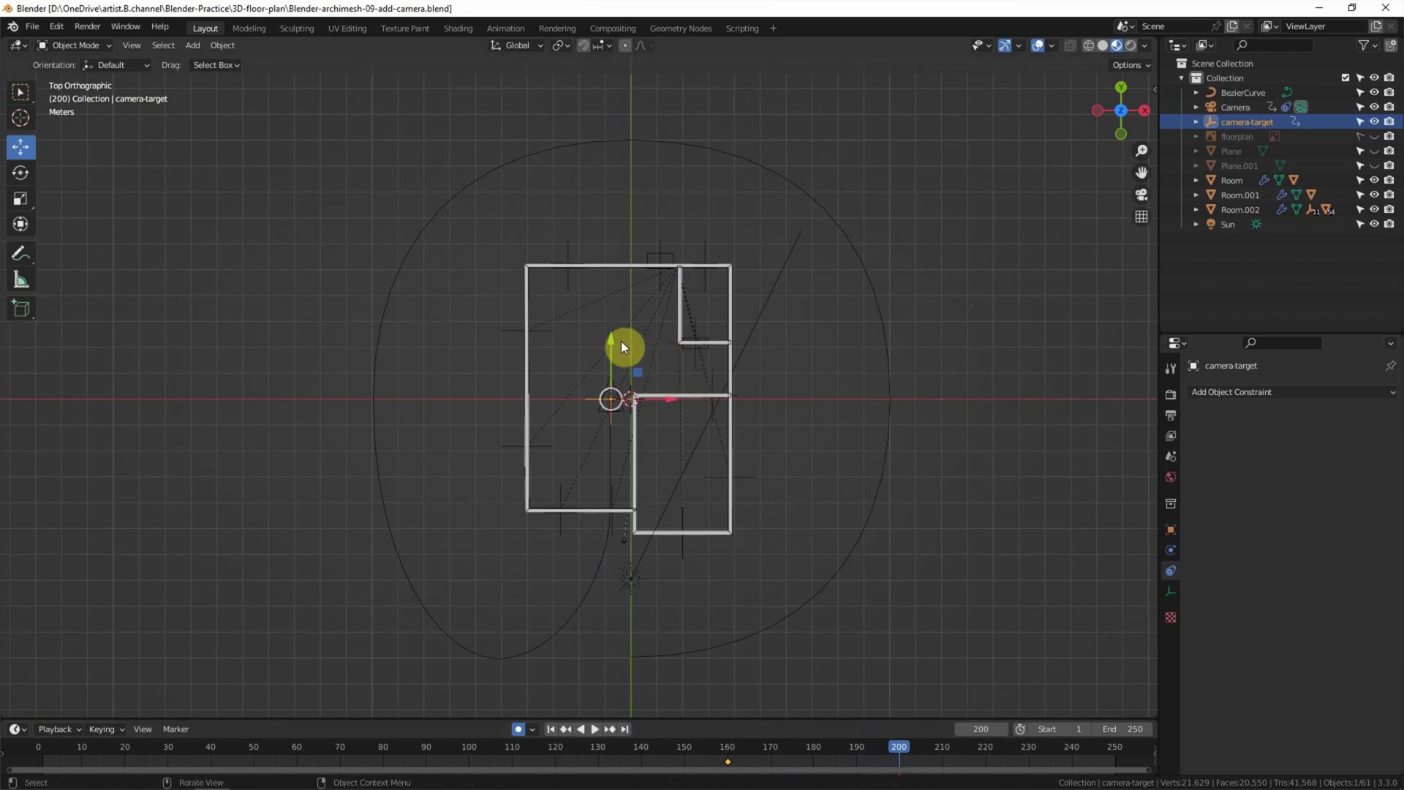
pyautogui.moveTo(612, 344); pyautogui.dragTo(622, 215)
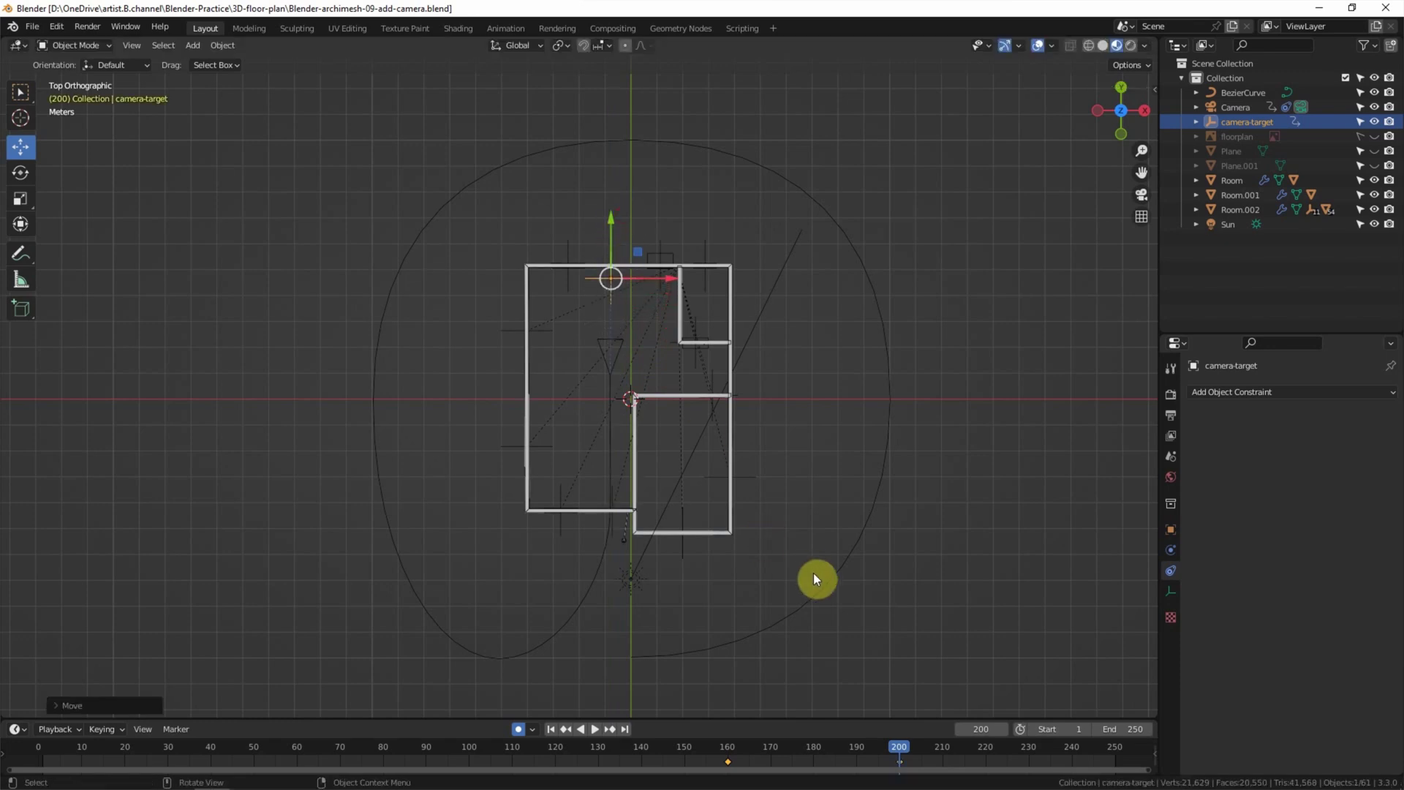
# At frame 220, move camera-target into the passage between the two smaller rooms, and advance to frame 240
pyautogui.press('space')
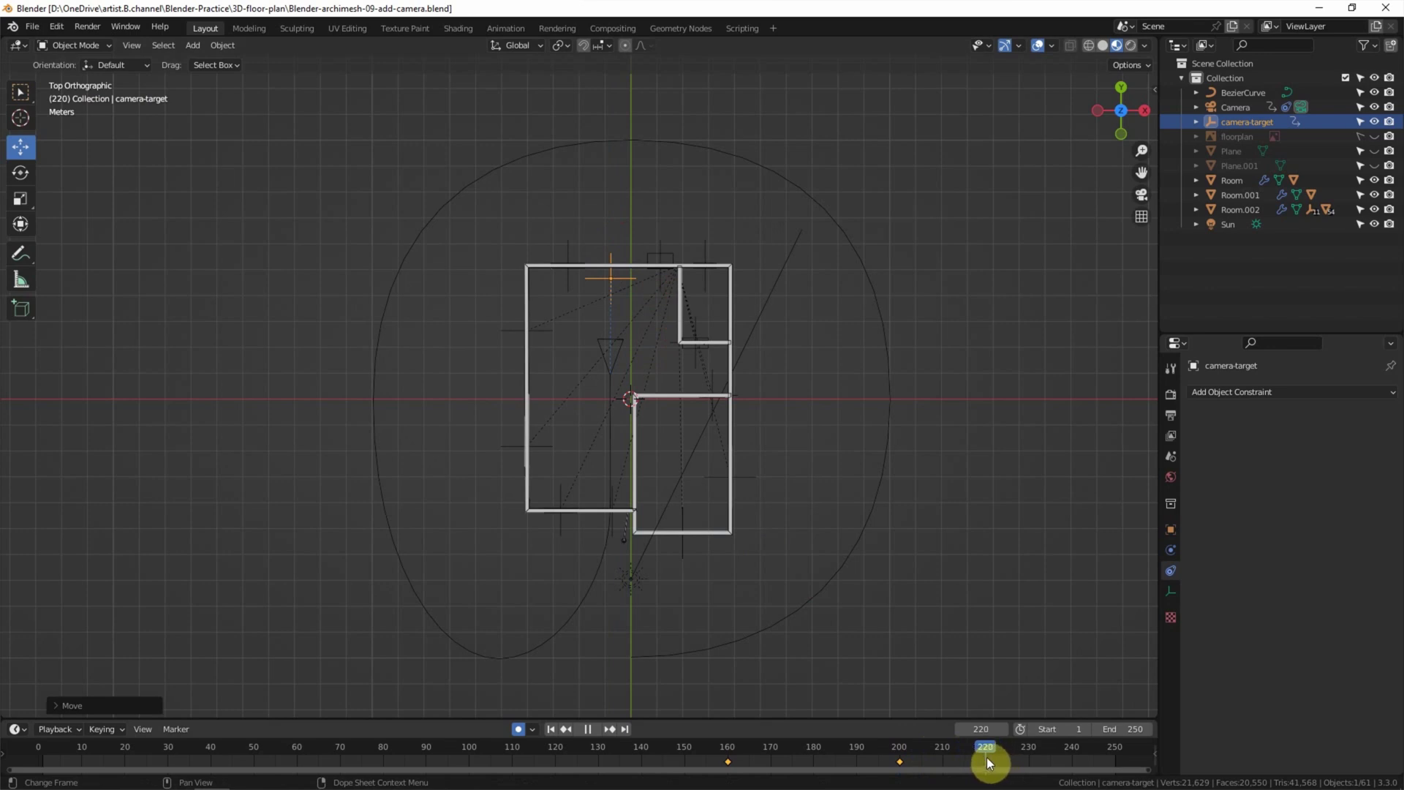
pyautogui.press('space')
pyautogui.moveTo(629, 253); pyautogui.dragTo(733, 330)
pyautogui.press('space')
pyautogui.press('space')
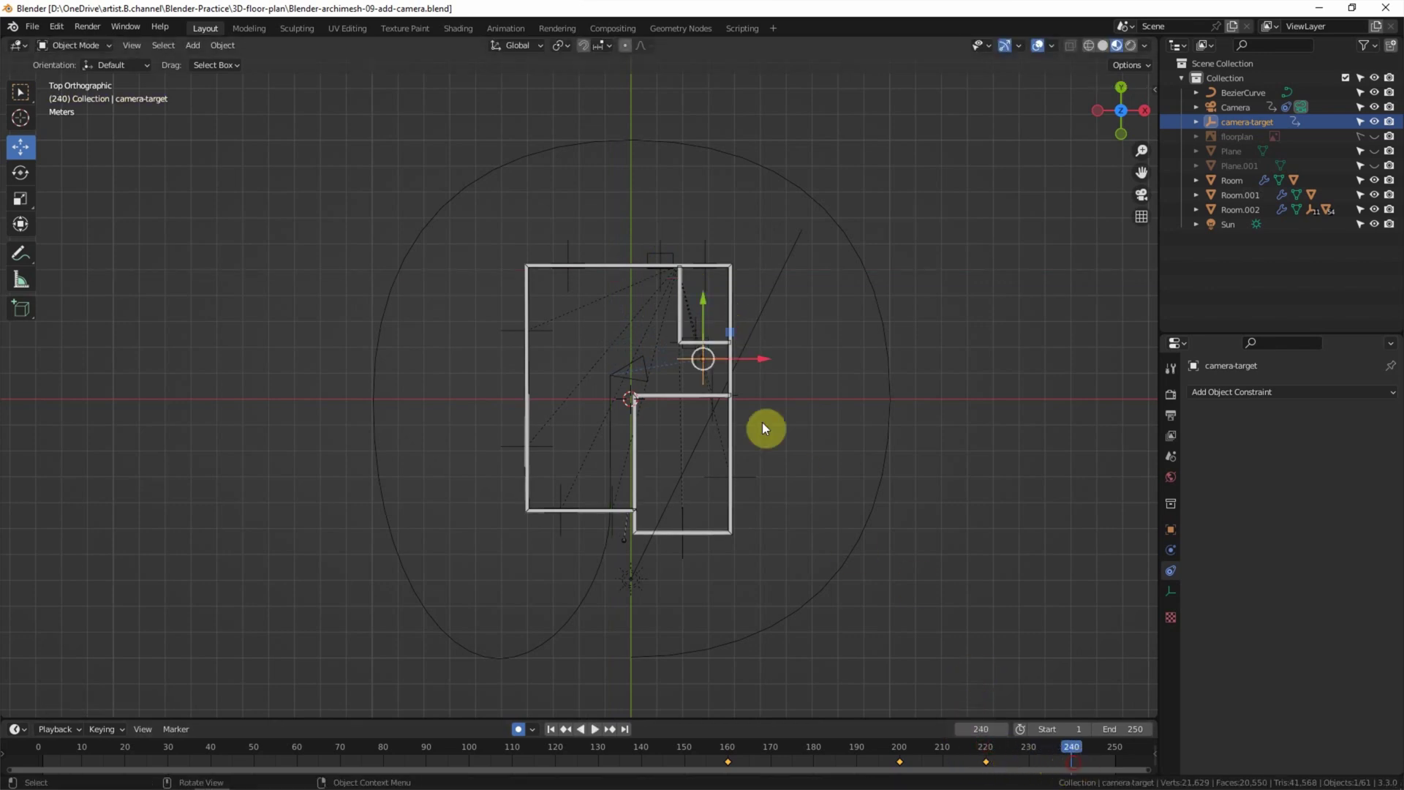
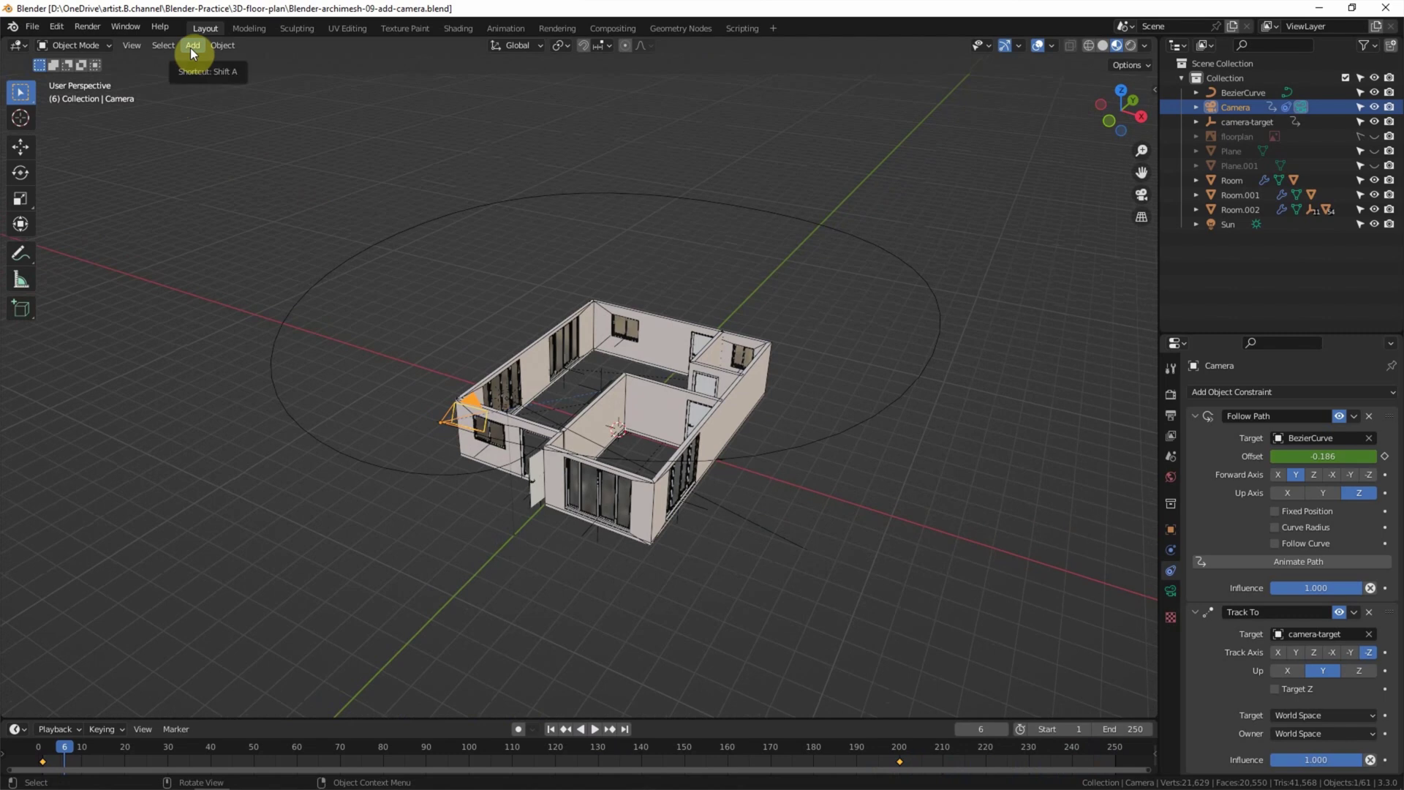
# Look through the camera at frame 6 and check how the house is framed
pyautogui.click(128, 46)
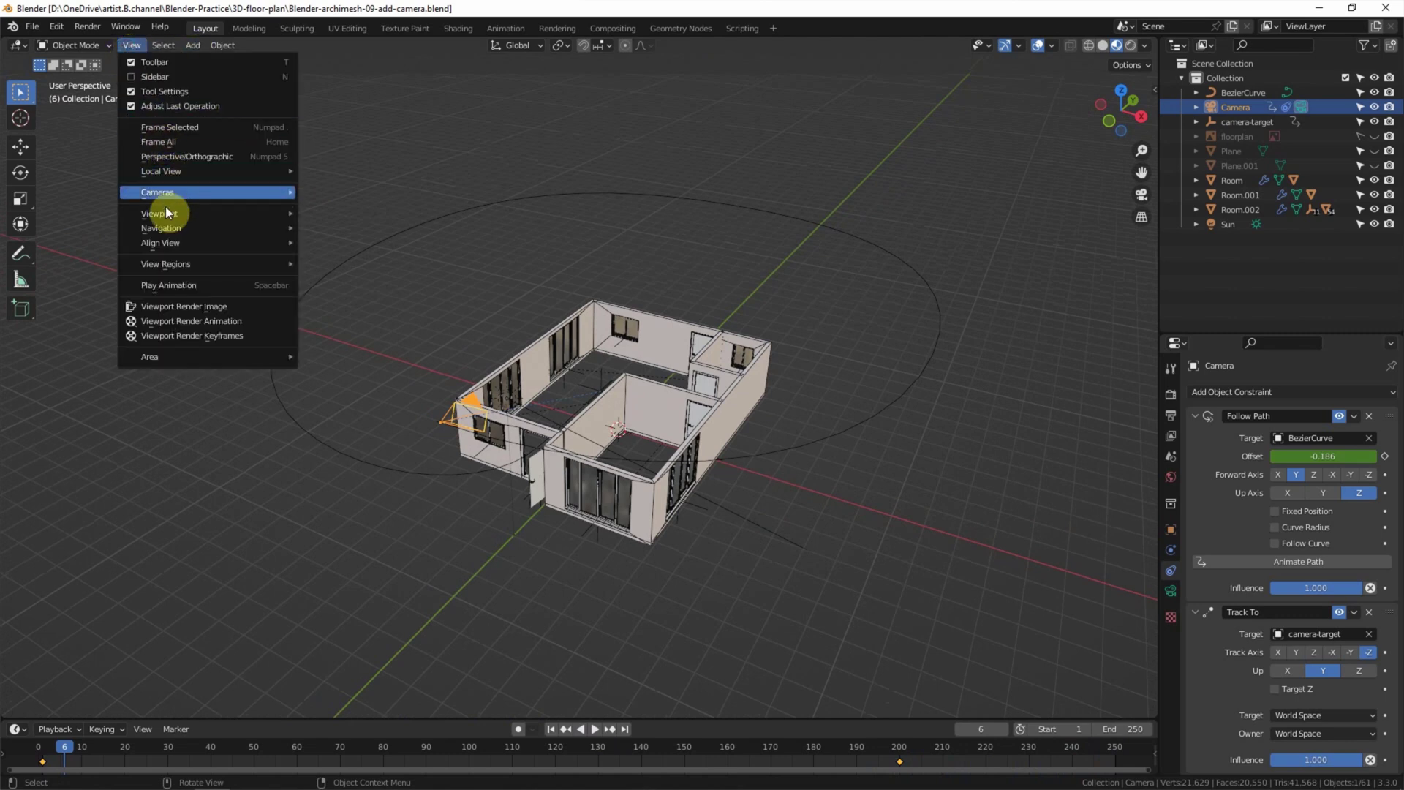
pyautogui.moveTo(164, 213)
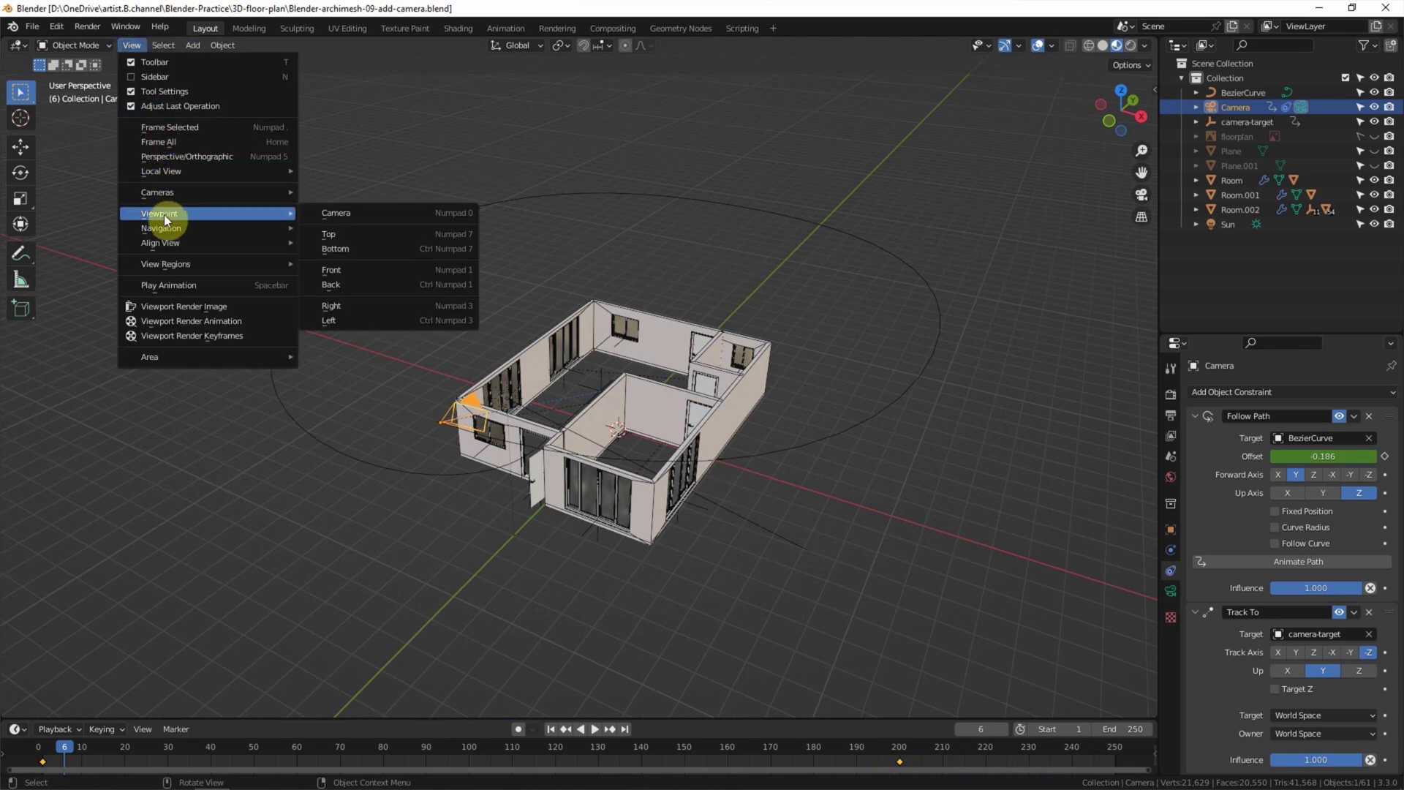
pyautogui.click(341, 214)
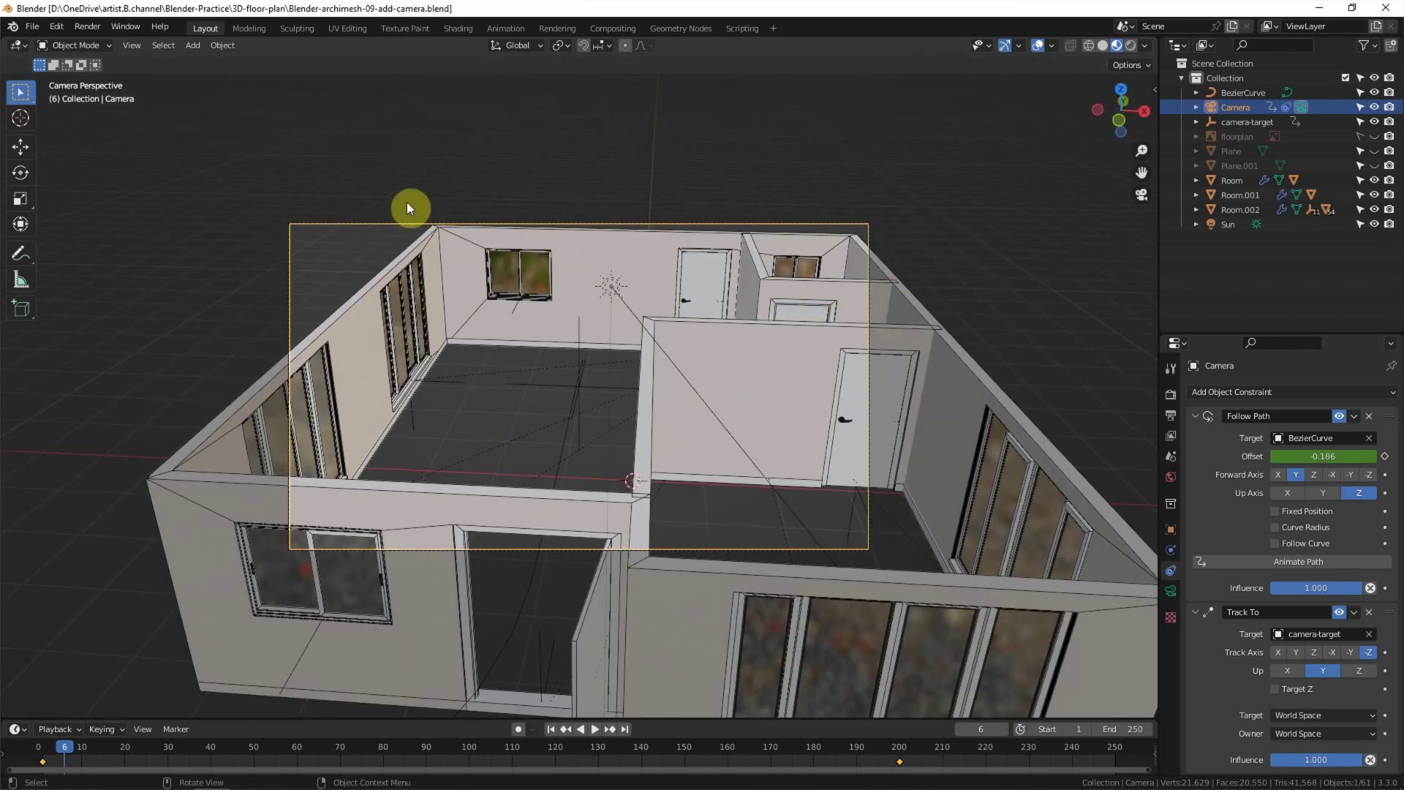
pyautogui.click(310, 240)
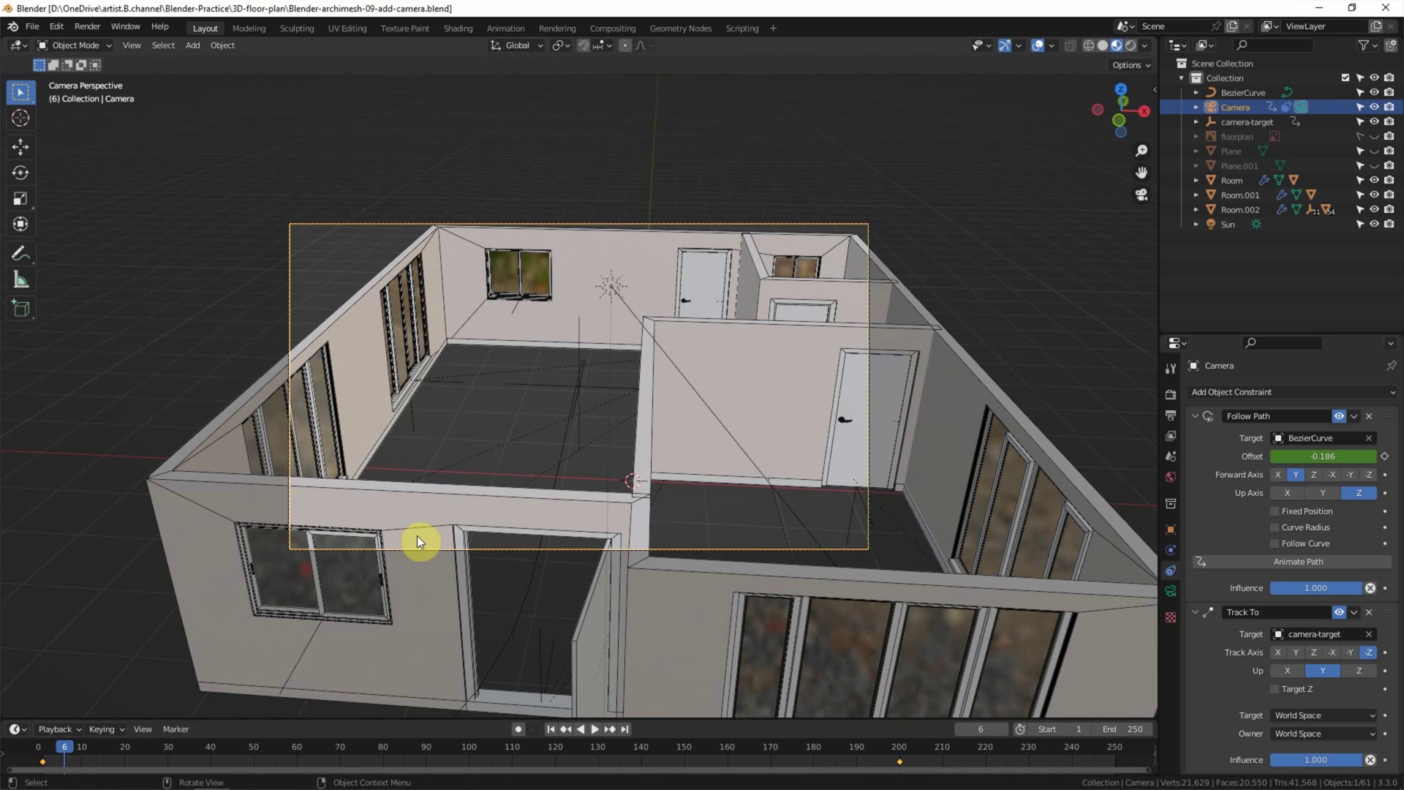
# Set the camera's sensor size to 100 mm to widen its view of the house
pyautogui.click(1170, 590)
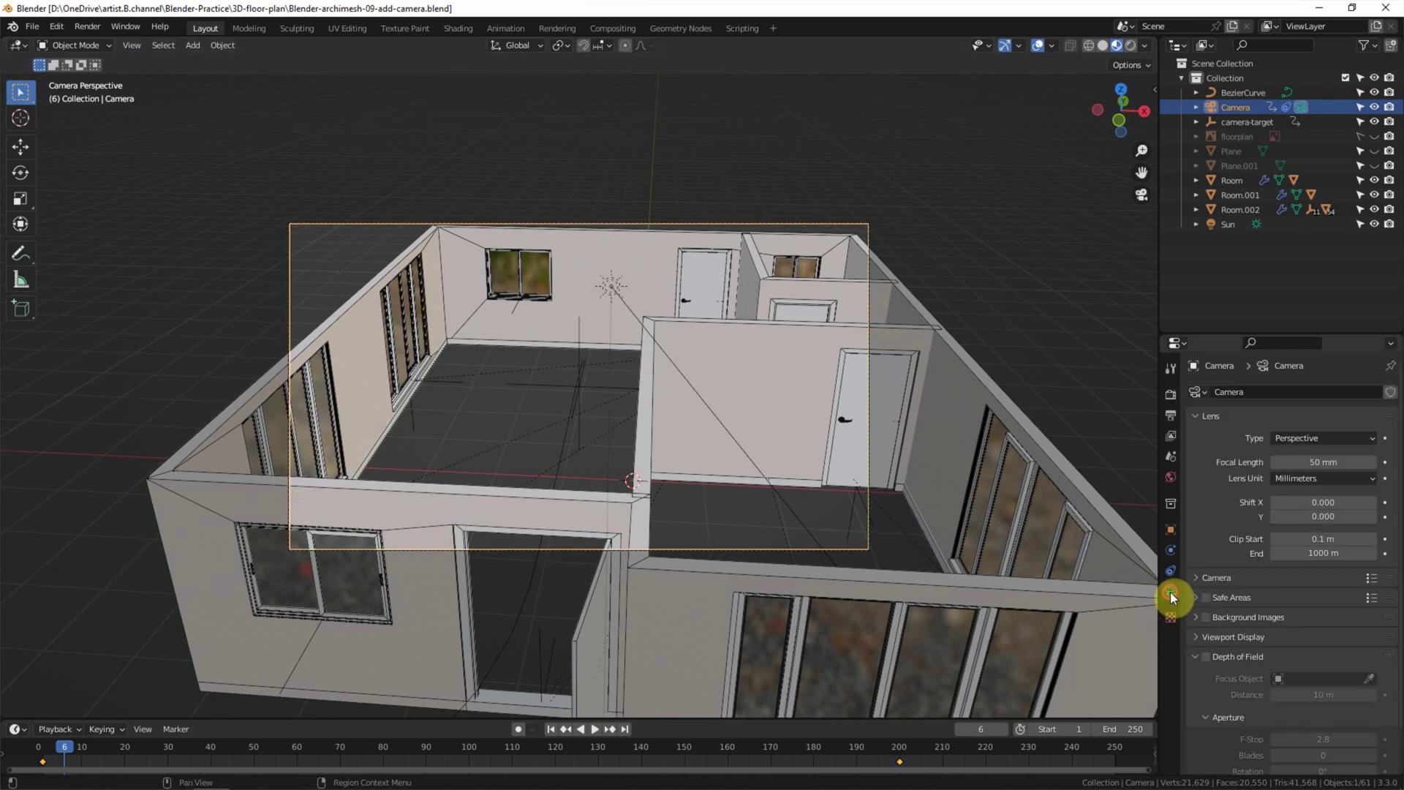
pyautogui.click(1196, 577)
pyautogui.scroll(-2, 1214, 548)
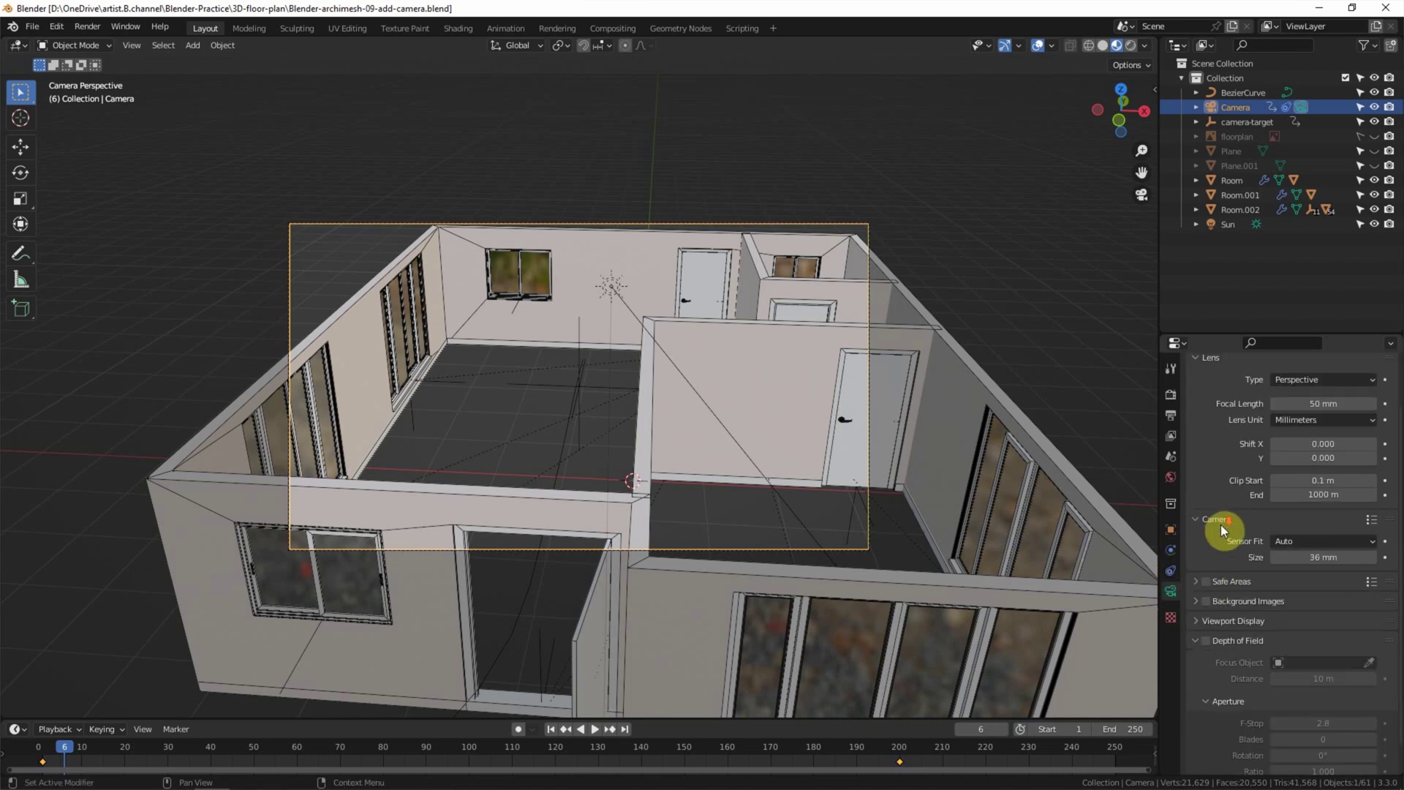
pyautogui.click(1314, 557)
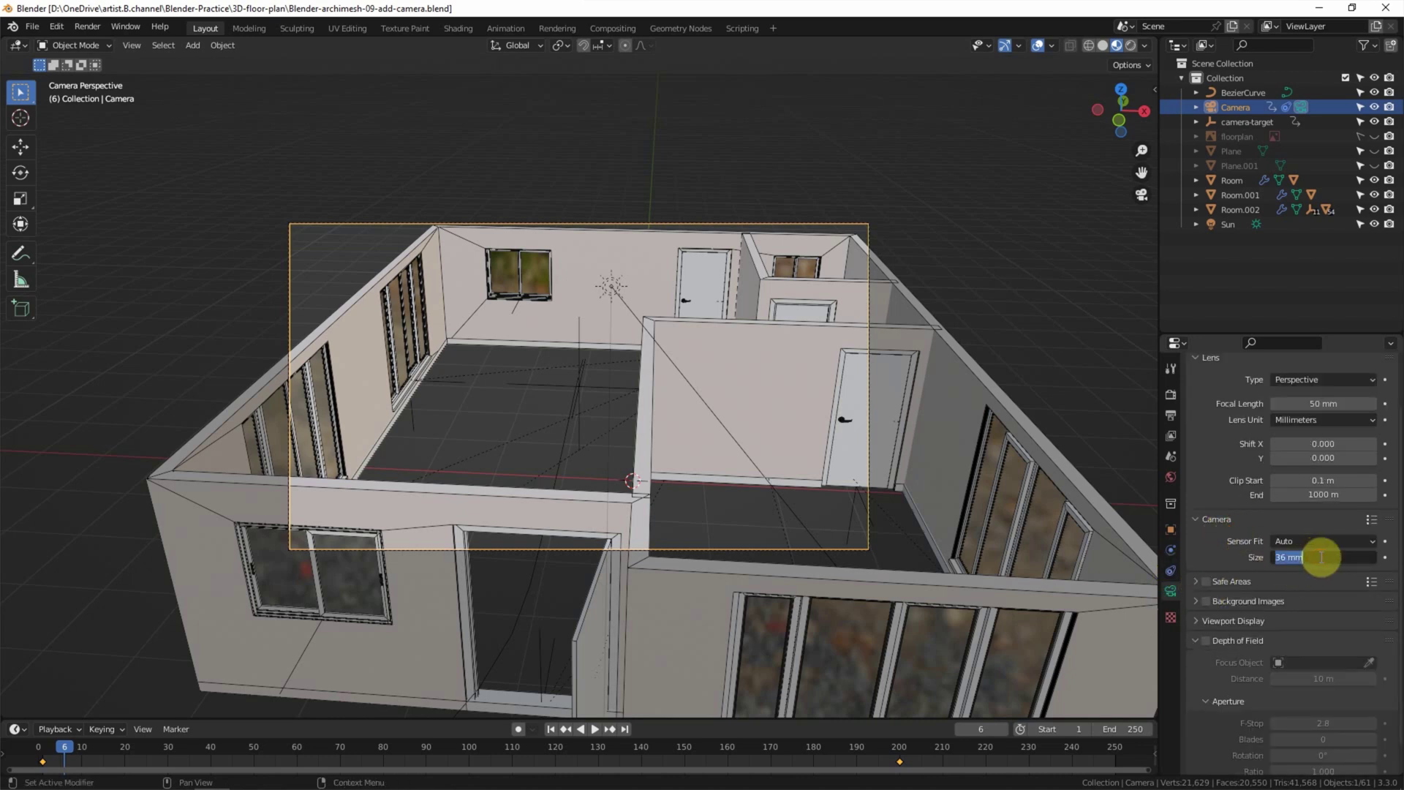
pyautogui.write('100')
pyautogui.press('Return')
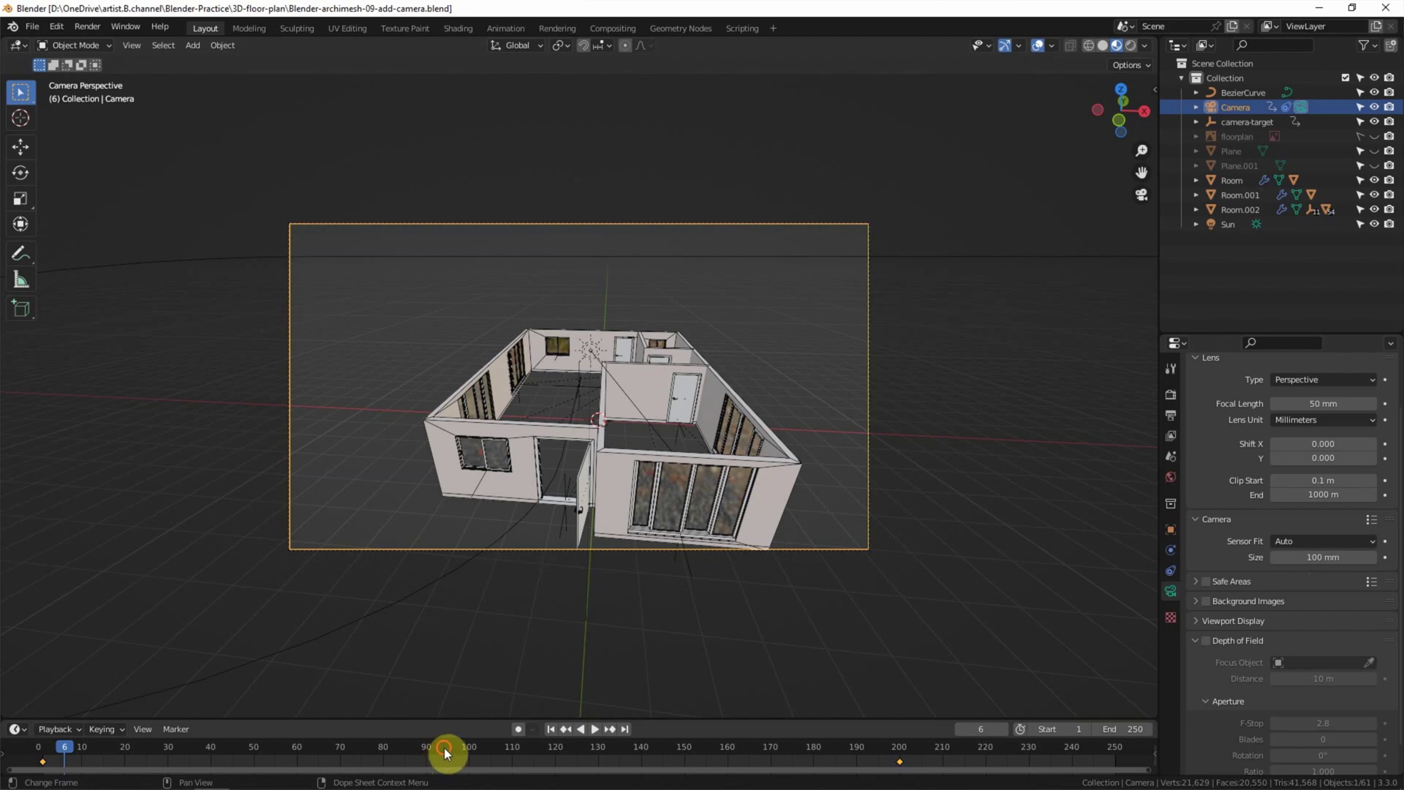
# At frame 100 with Auto Keying enabled, move camera-target down and slightly sideways to centre the house in the camera frame
pyautogui.moveTo(445, 747); pyautogui.dragTo(469, 761)
pyautogui.click(1236, 123)
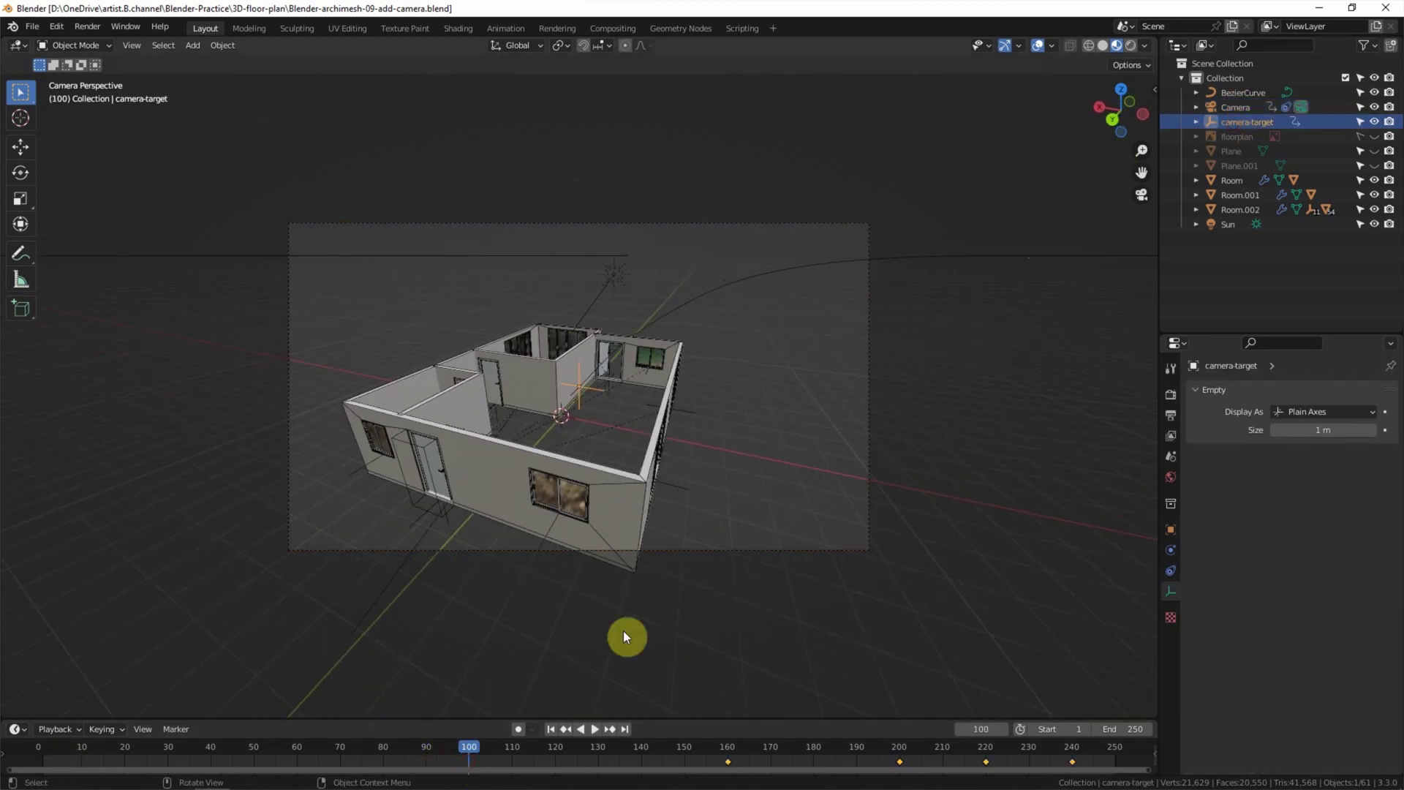
pyautogui.click(518, 729)
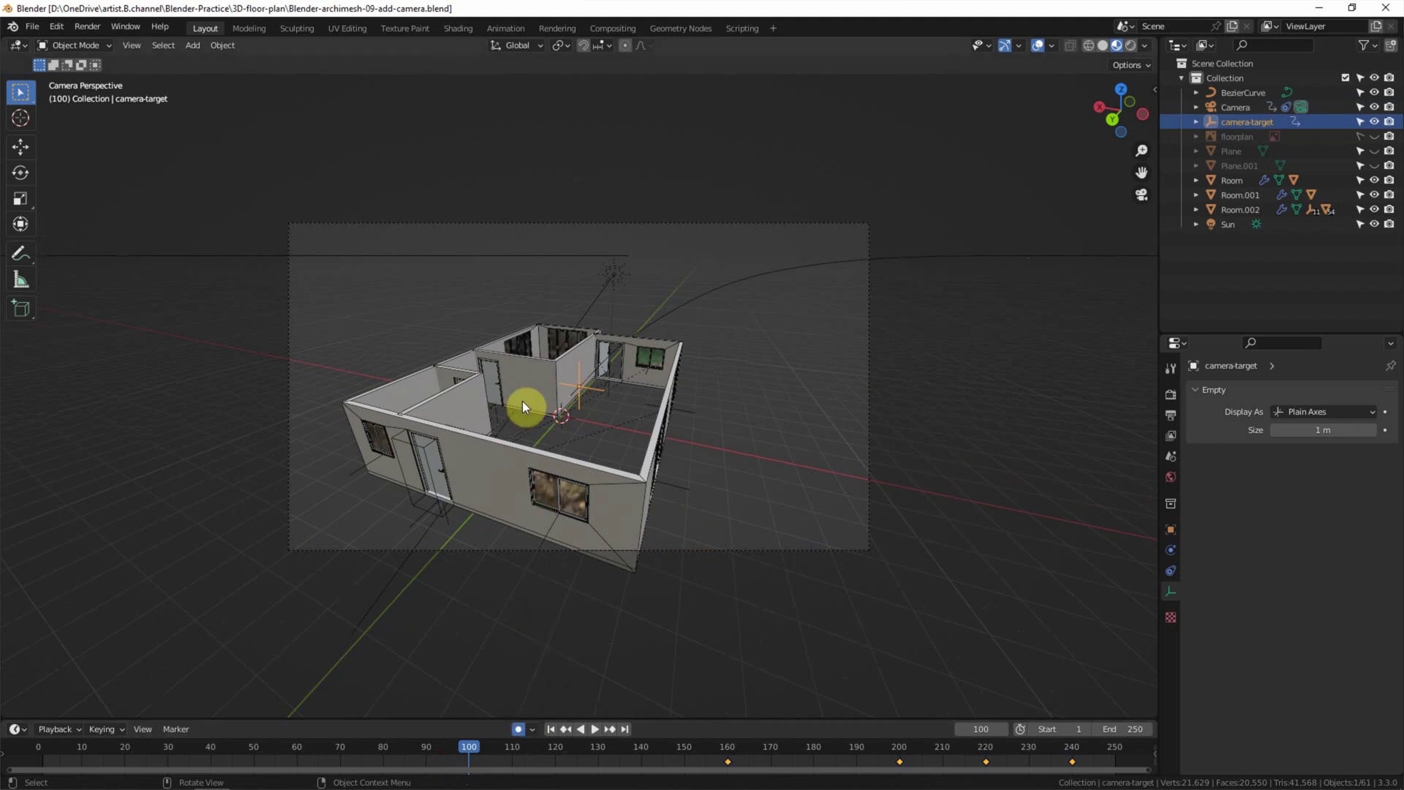
pyautogui.click(20, 146)
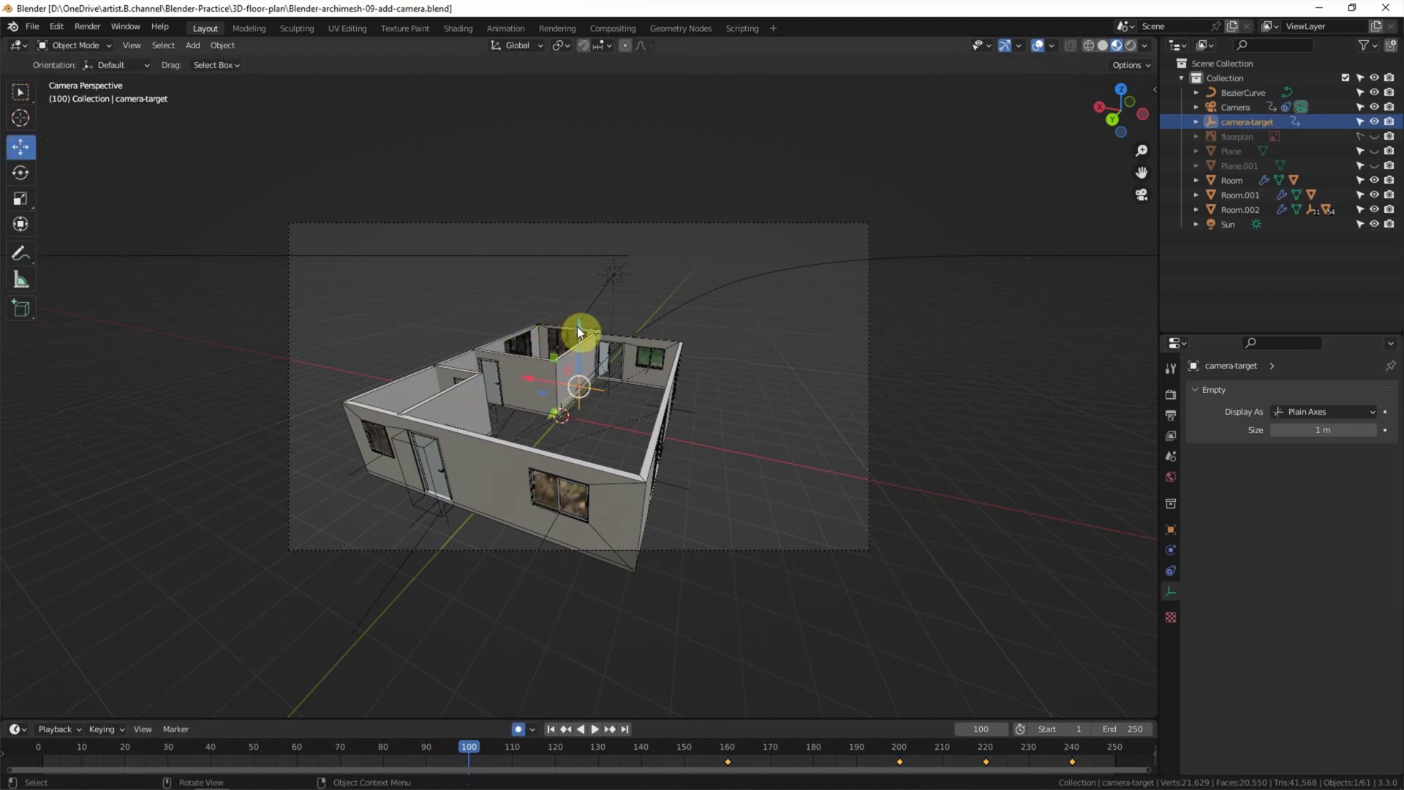
pyautogui.moveTo(579, 327); pyautogui.dragTo(503, 385)
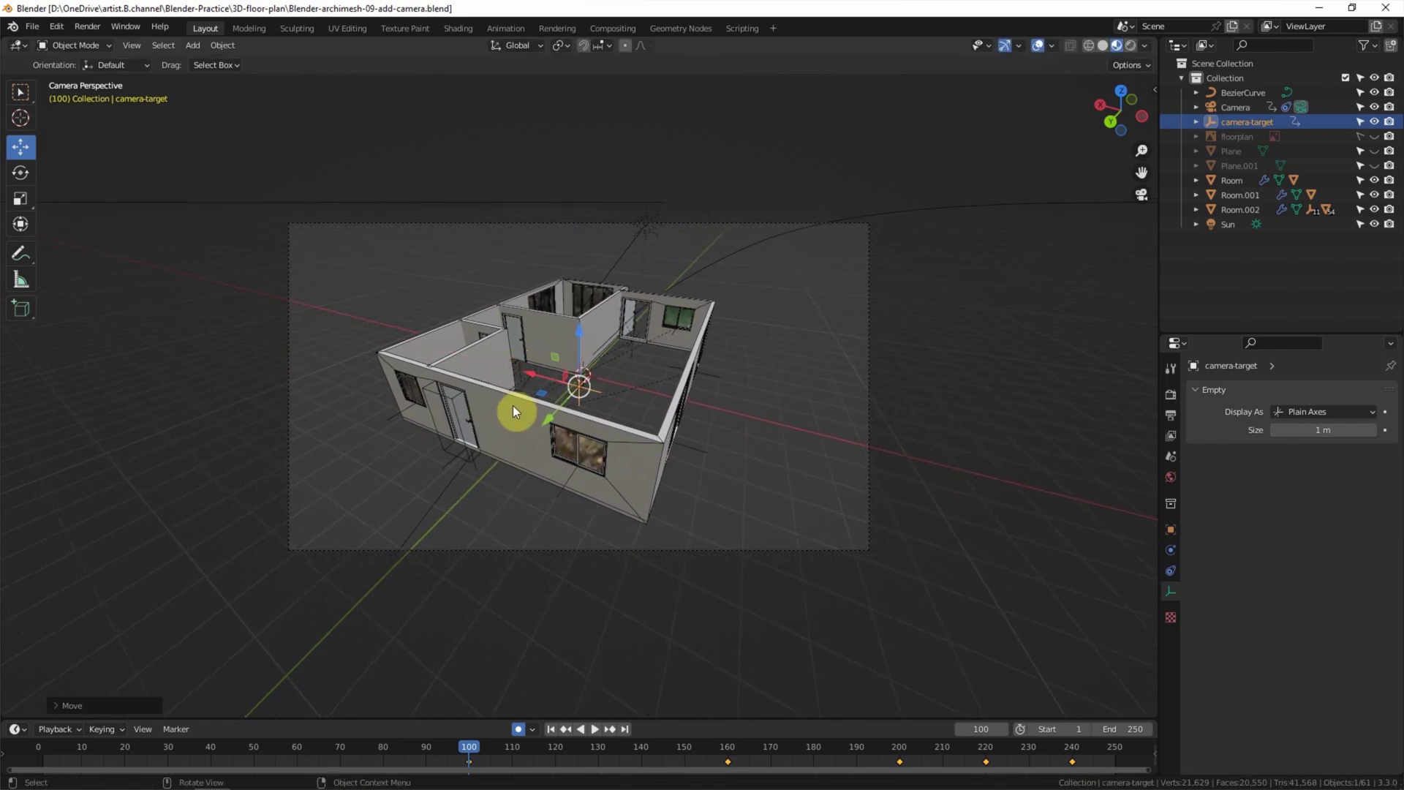
# Play the walkthrough through the camera from frame 1 to check the target movement, and stop playback
pyautogui.click(550, 729)
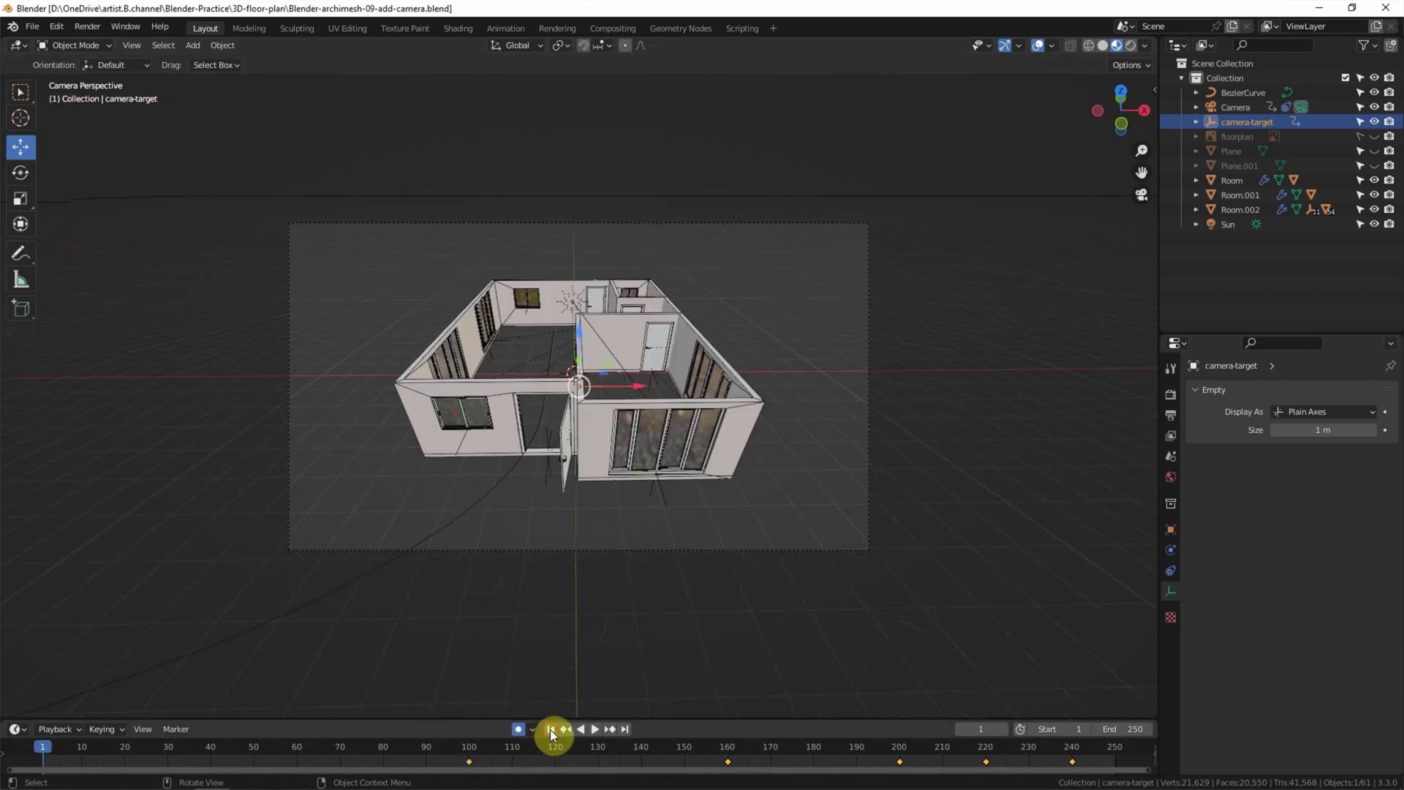
pyautogui.click(596, 730)
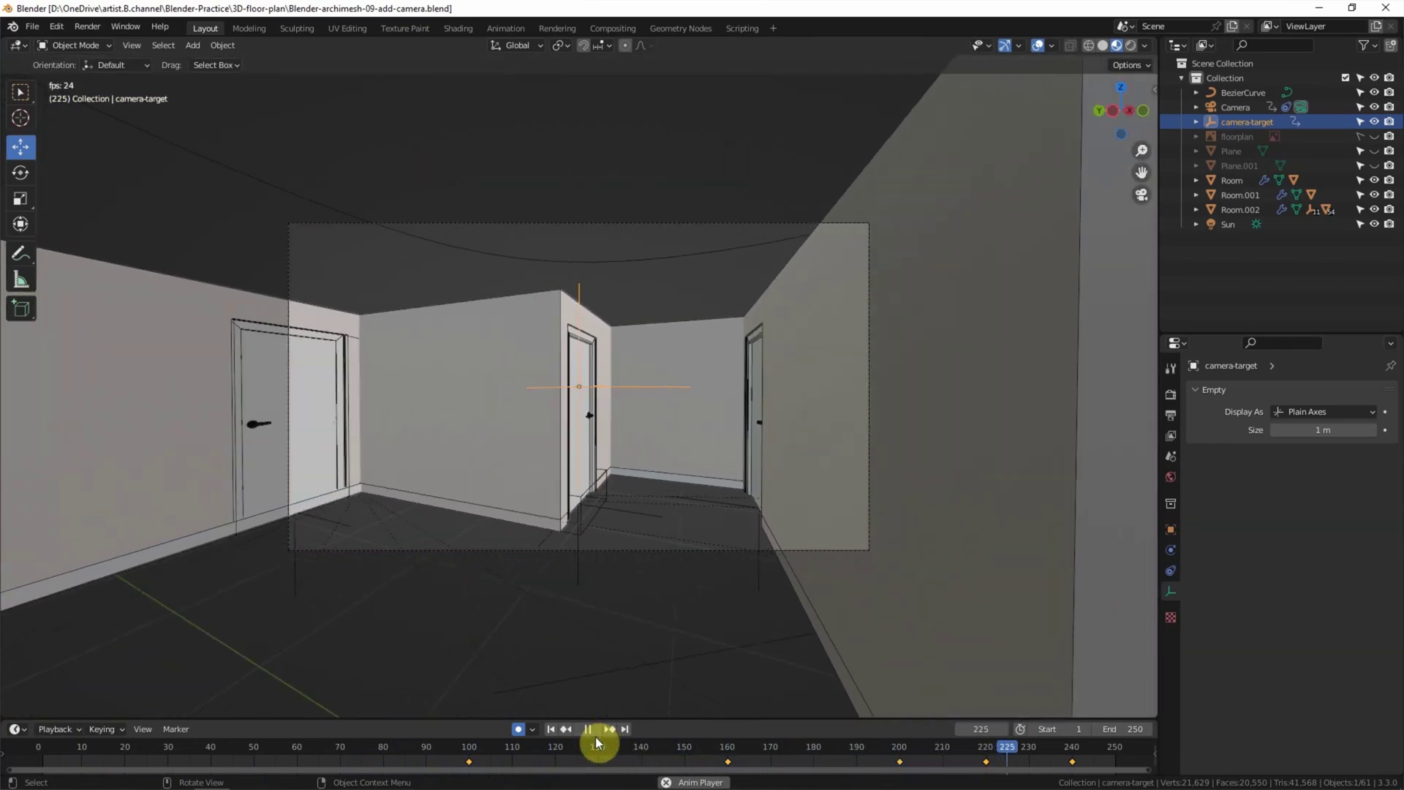
pyautogui.click(585, 729)
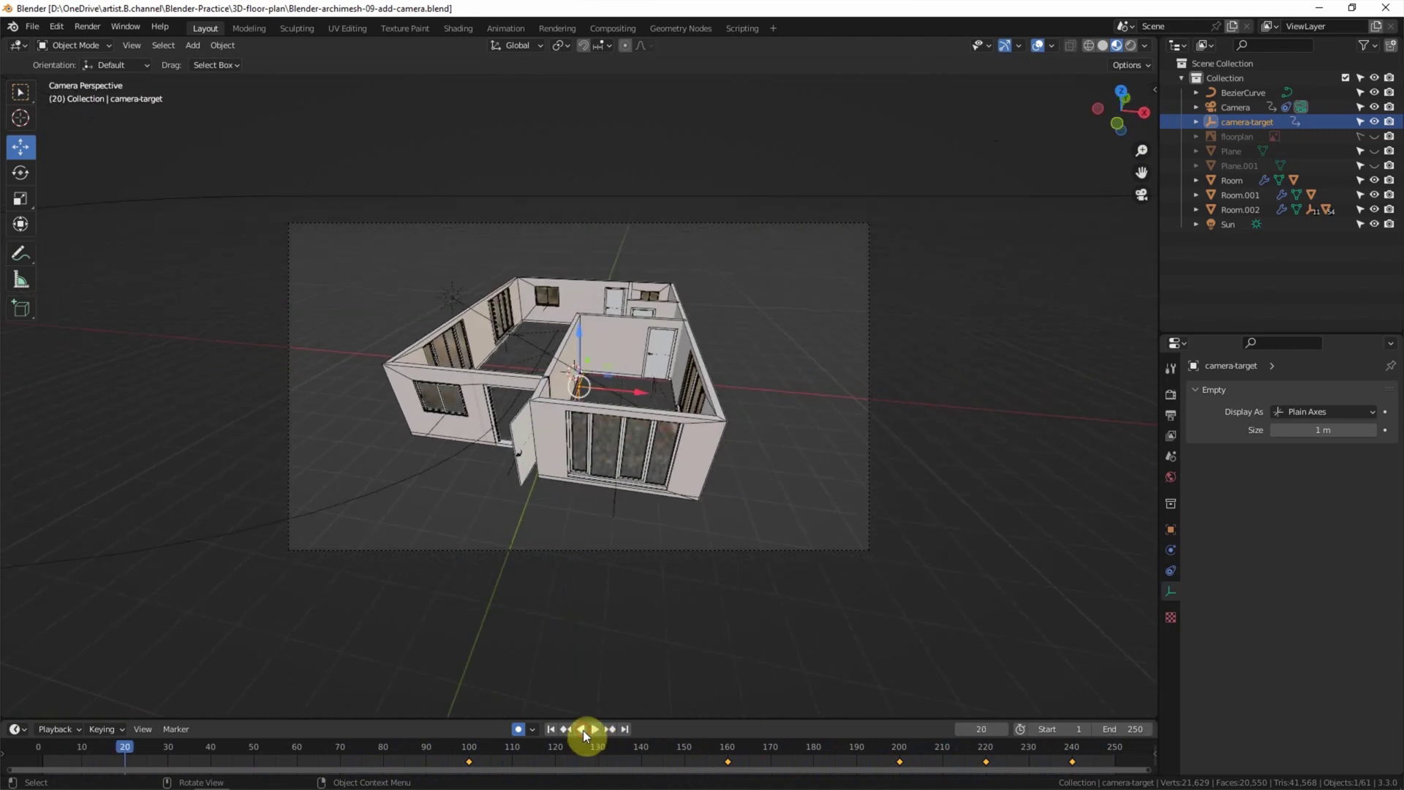
# Unhide the floorplan image and the Plane in the viewport, and replay the walkthrough from frame 1
pyautogui.click(1233, 138)
pyautogui.click(1375, 136)
pyautogui.click(1374, 151)
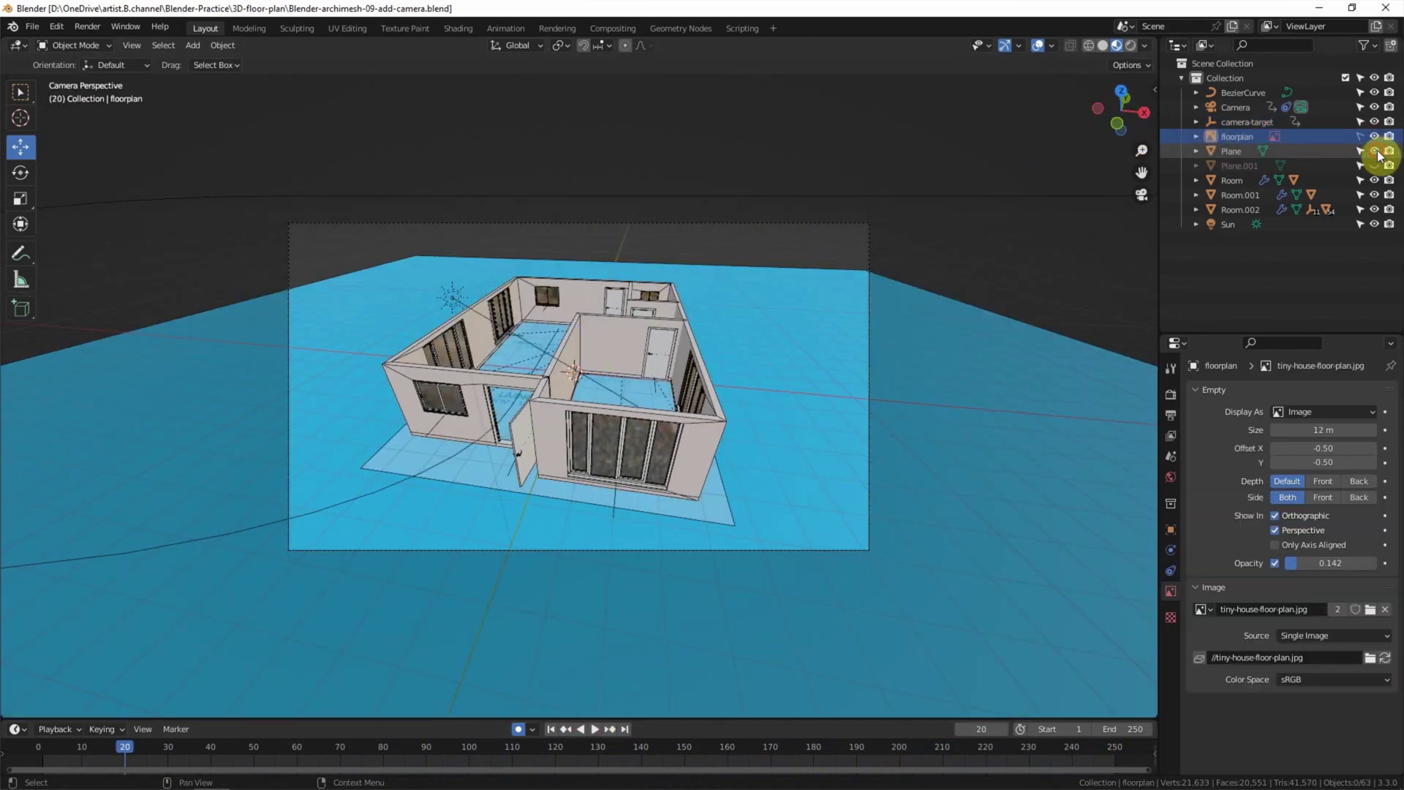
pyautogui.click(550, 726)
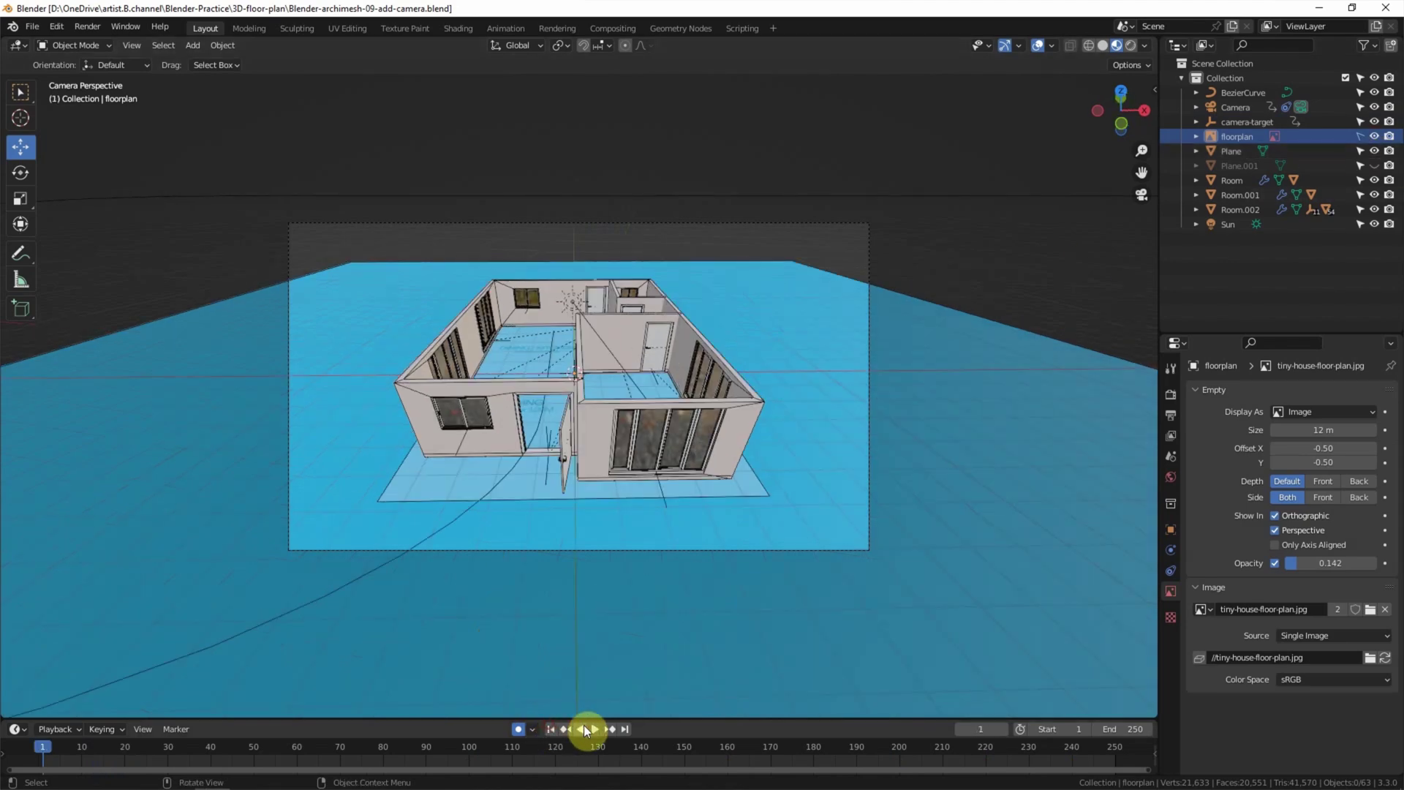
pyautogui.click(599, 728)
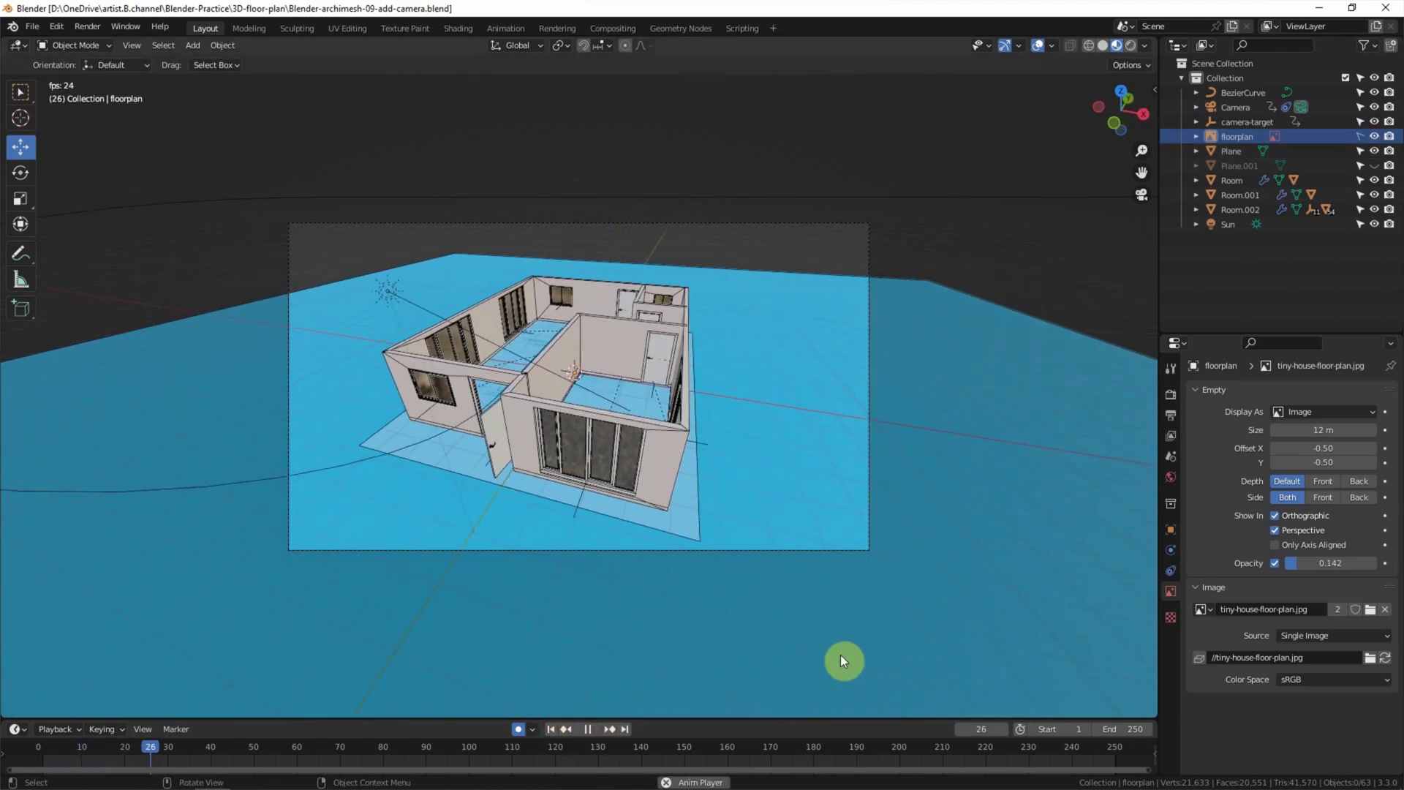